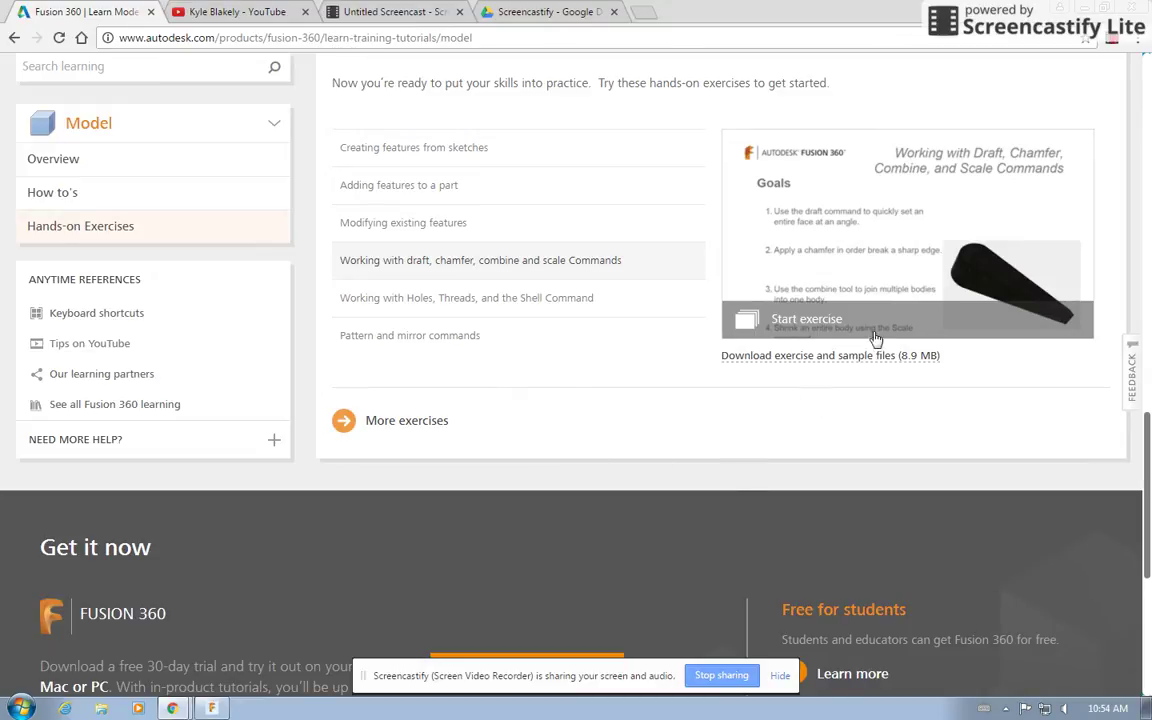
- Start the Draft, Chamfer, Combine and Scale exercise, then switch to Fusion 360
click(904, 246)
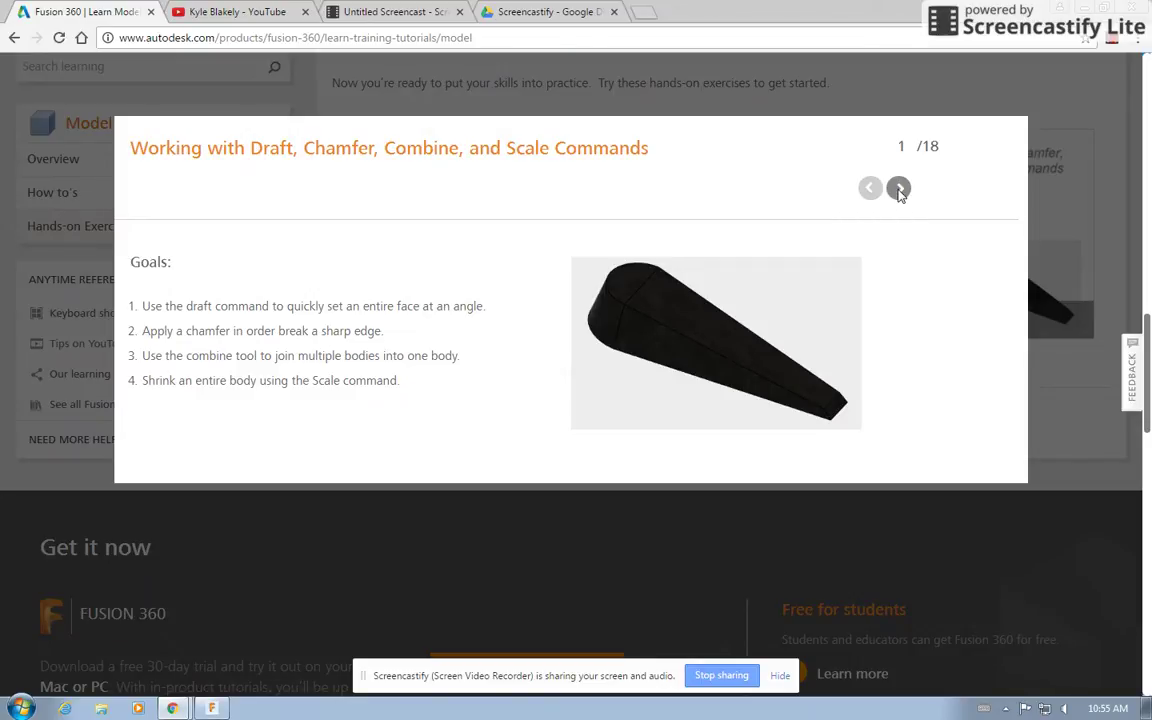
click(211, 708)
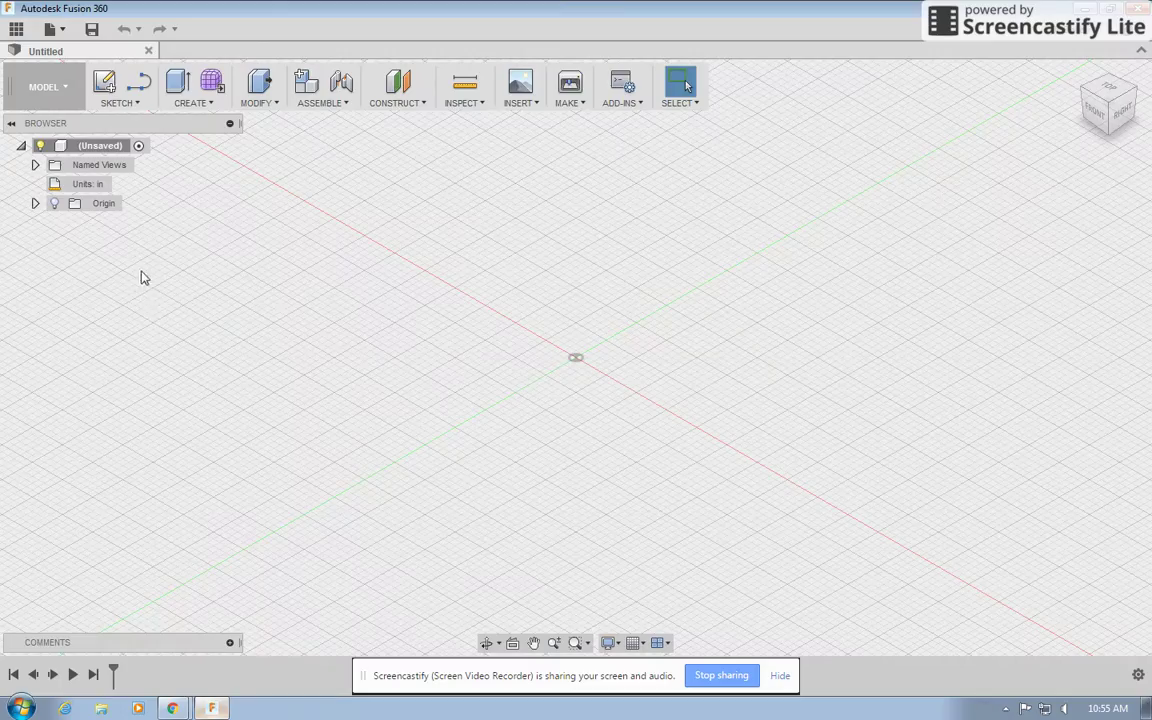
- Open the Door_Stop design from Samples > Basic Training > 04 - Modeling
click(17, 29)
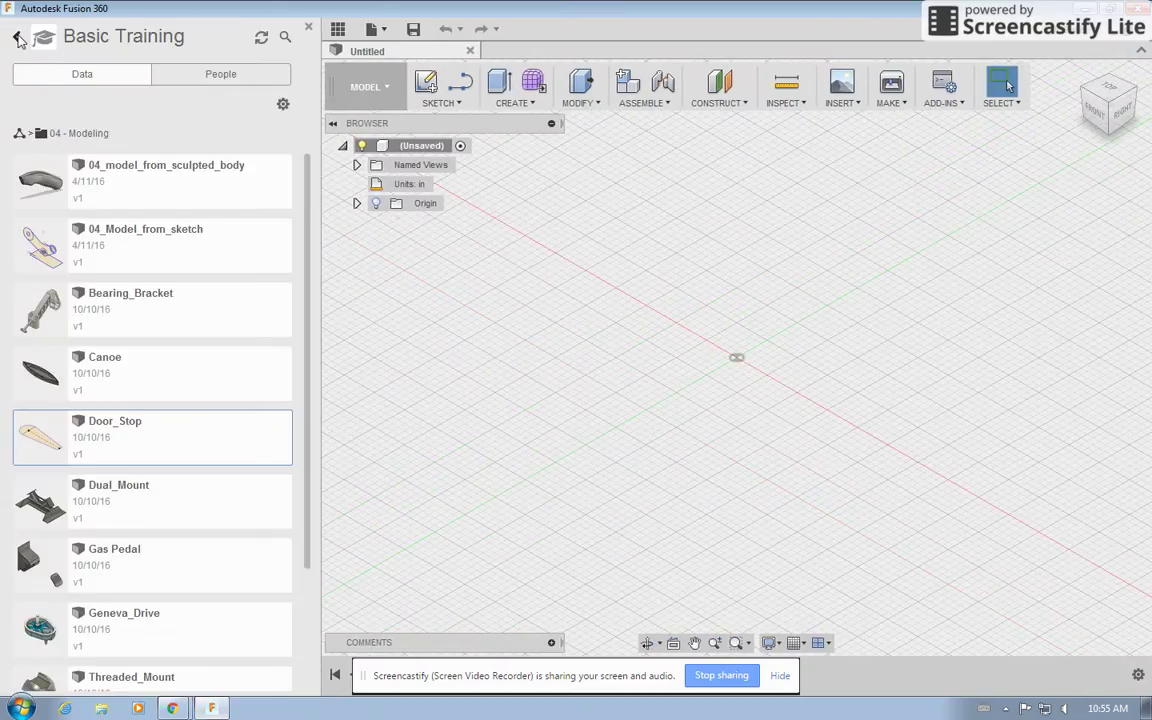
click(19, 38)
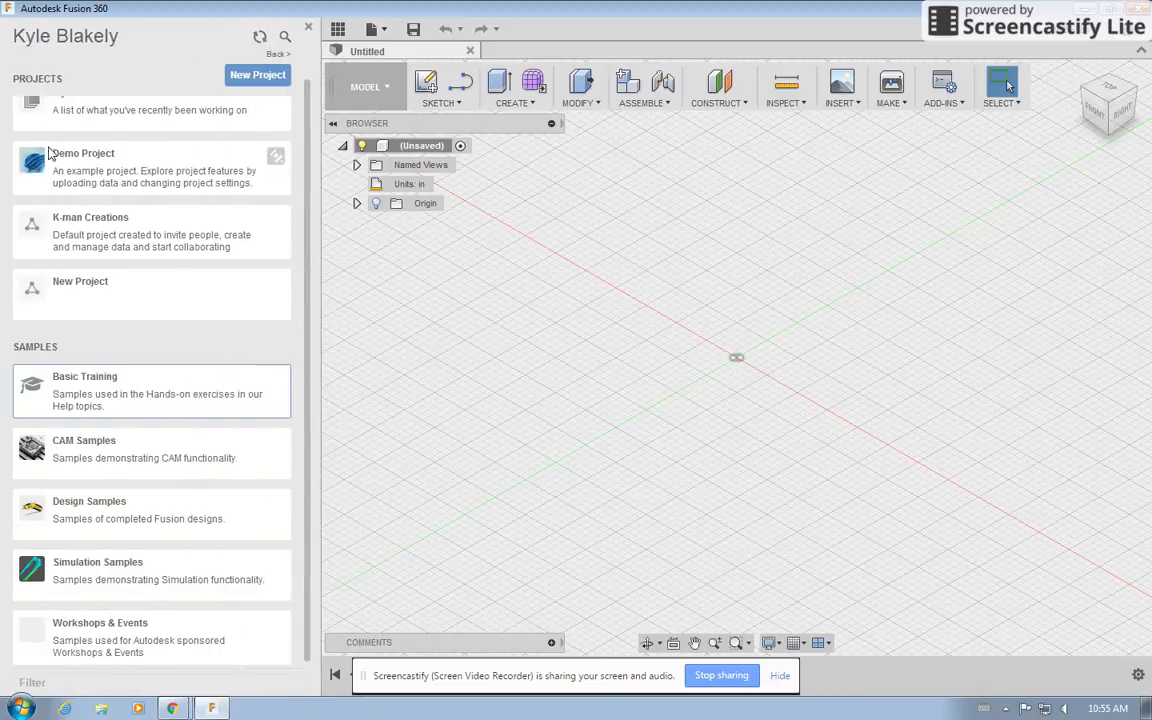
click(95, 395)
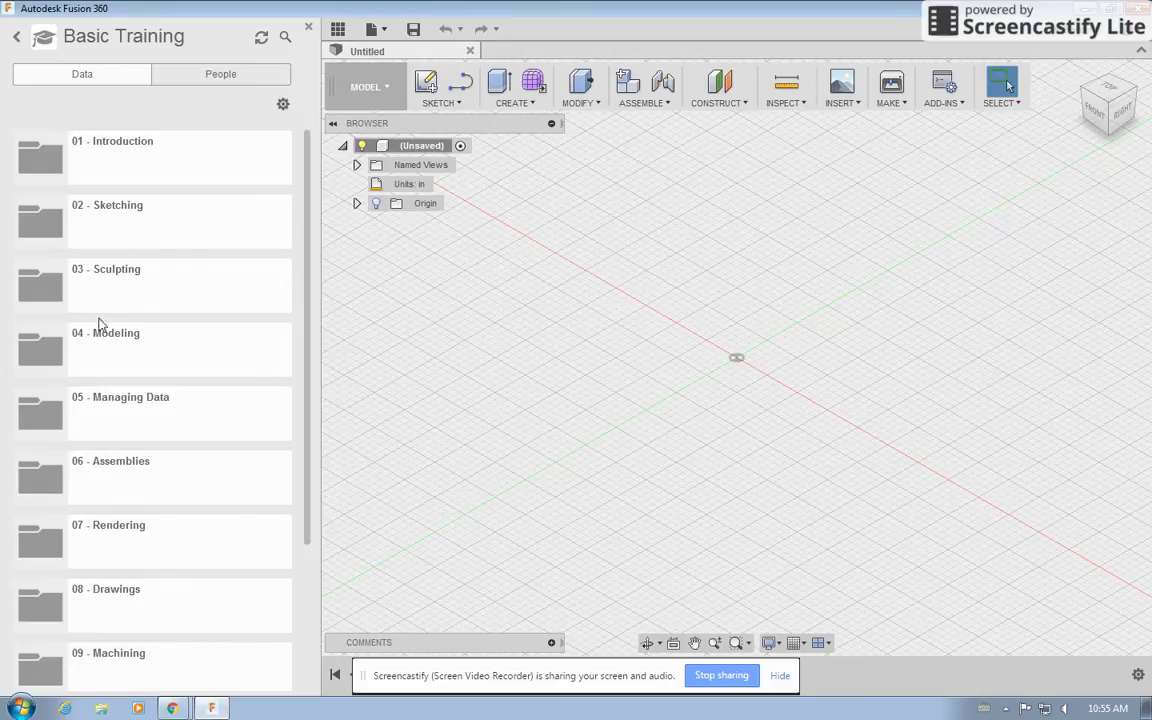
click(100, 330)
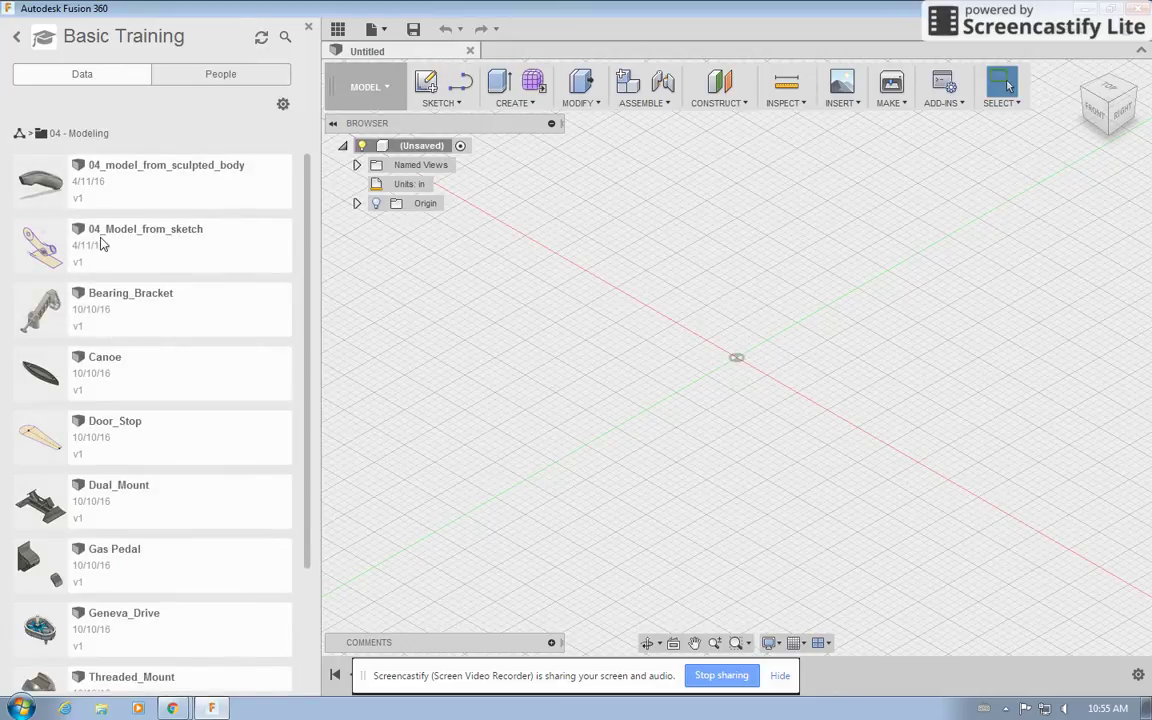
double_click(120, 438)
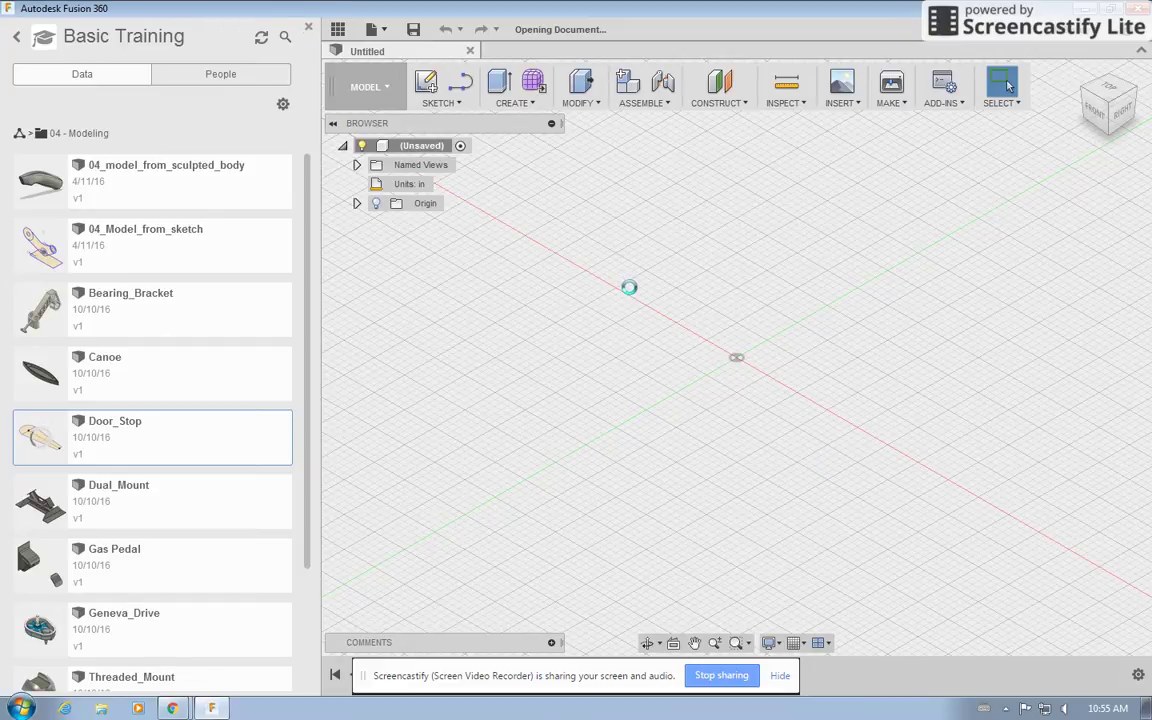
- Close the Data Panel and toggle the Base Sketch and Web Sketch visibility to inspect them
click(308, 28)
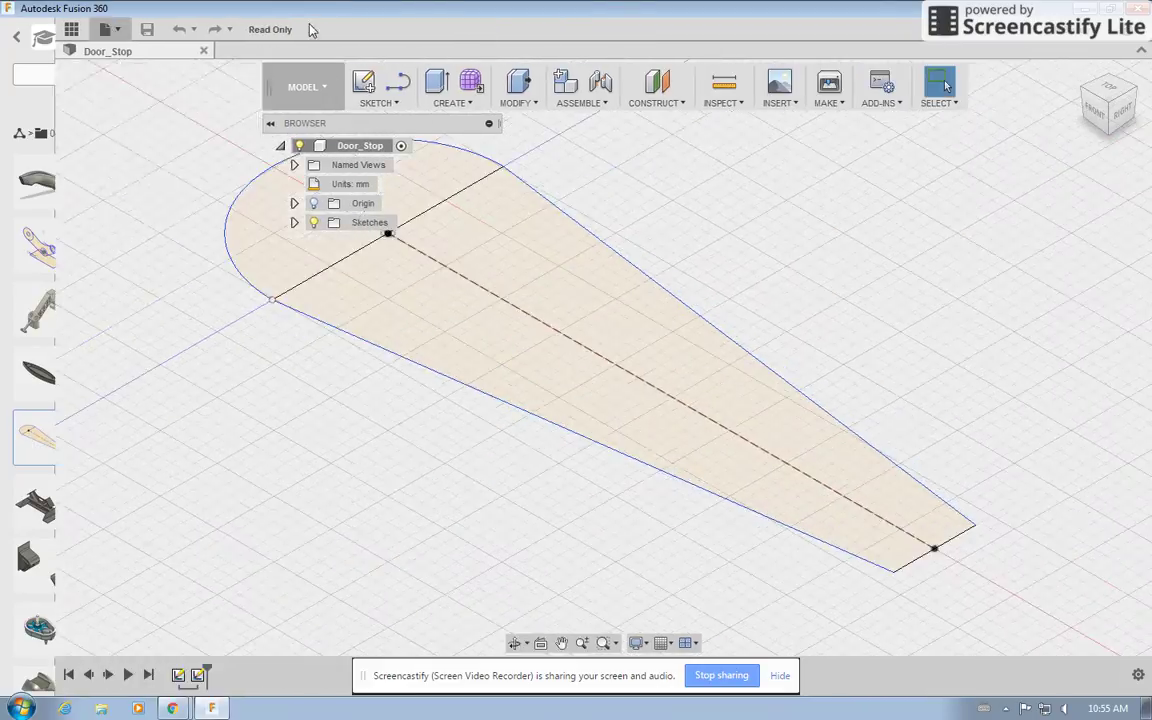
scroll(515, 497, down, 3)
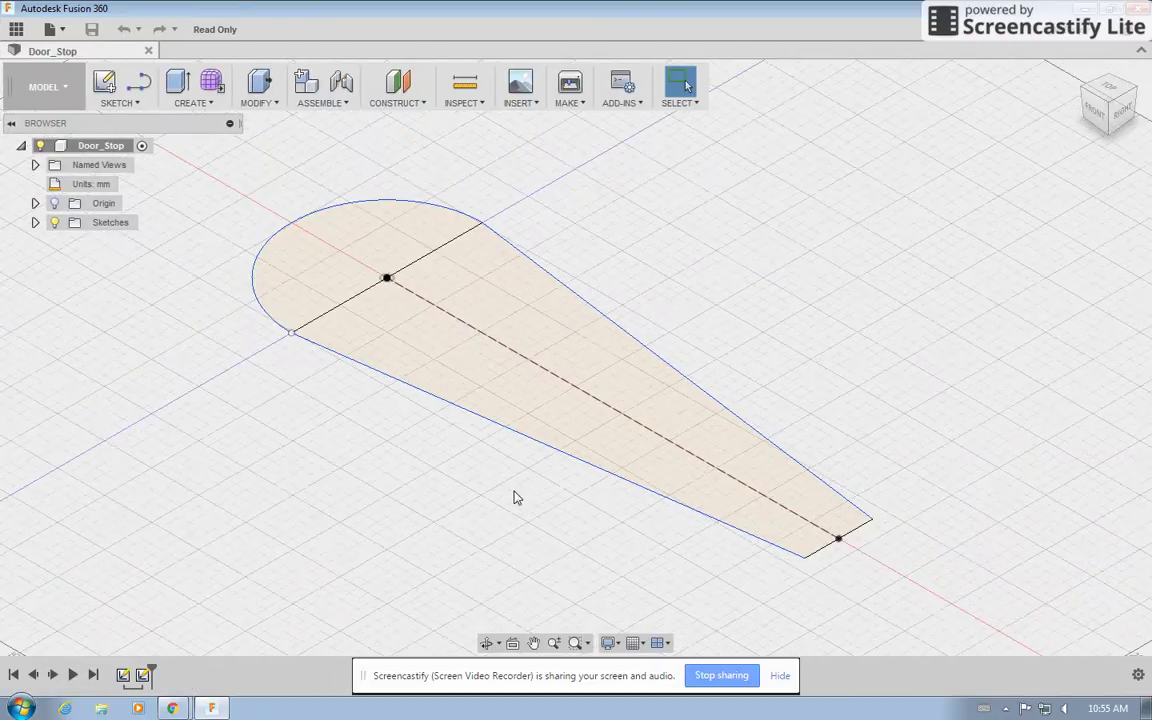
click(35, 222)
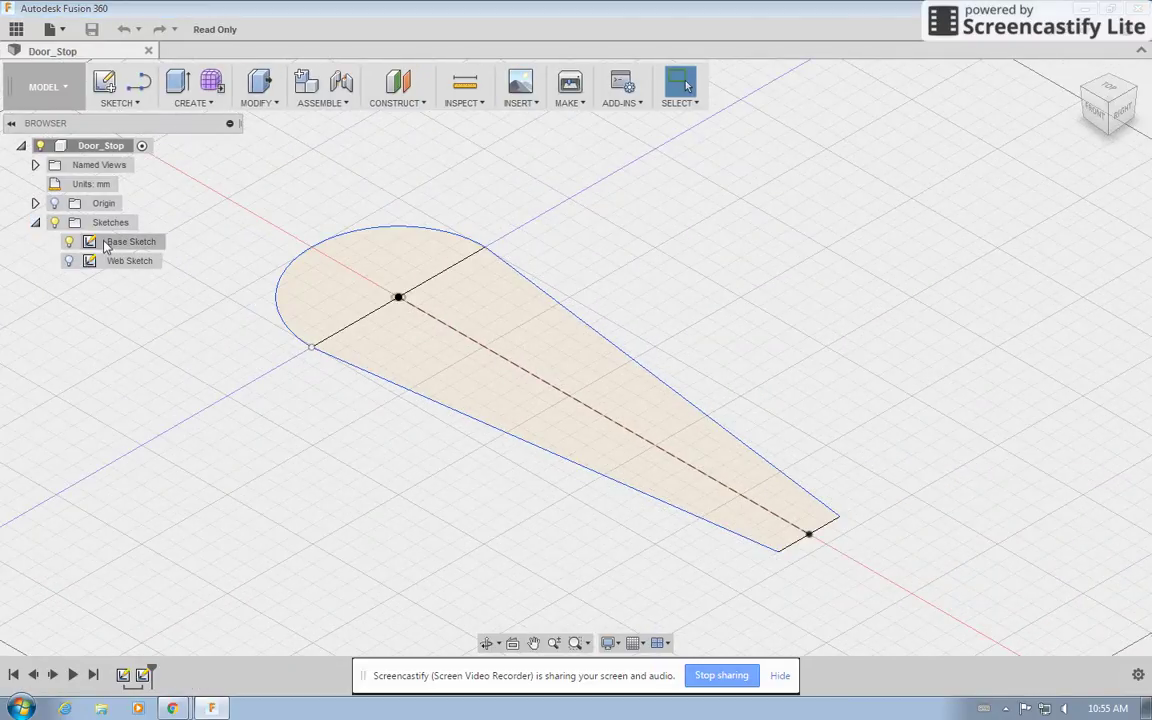
click(68, 261)
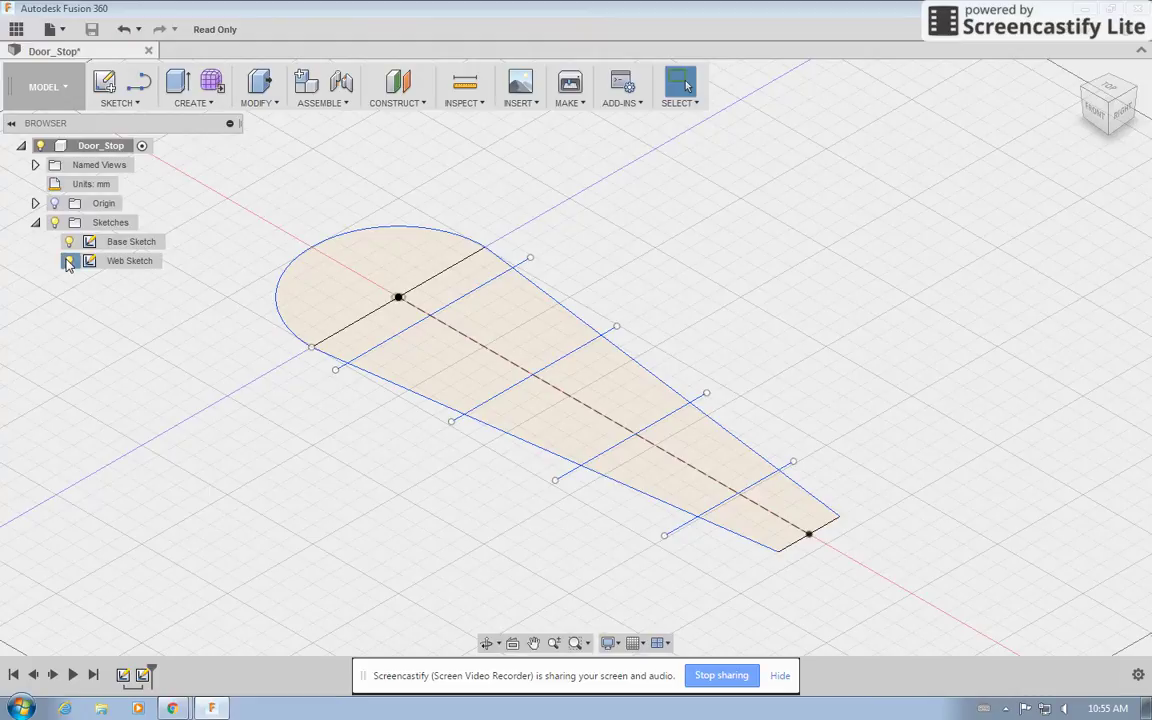
click(68, 261)
click(68, 241)
click(68, 261)
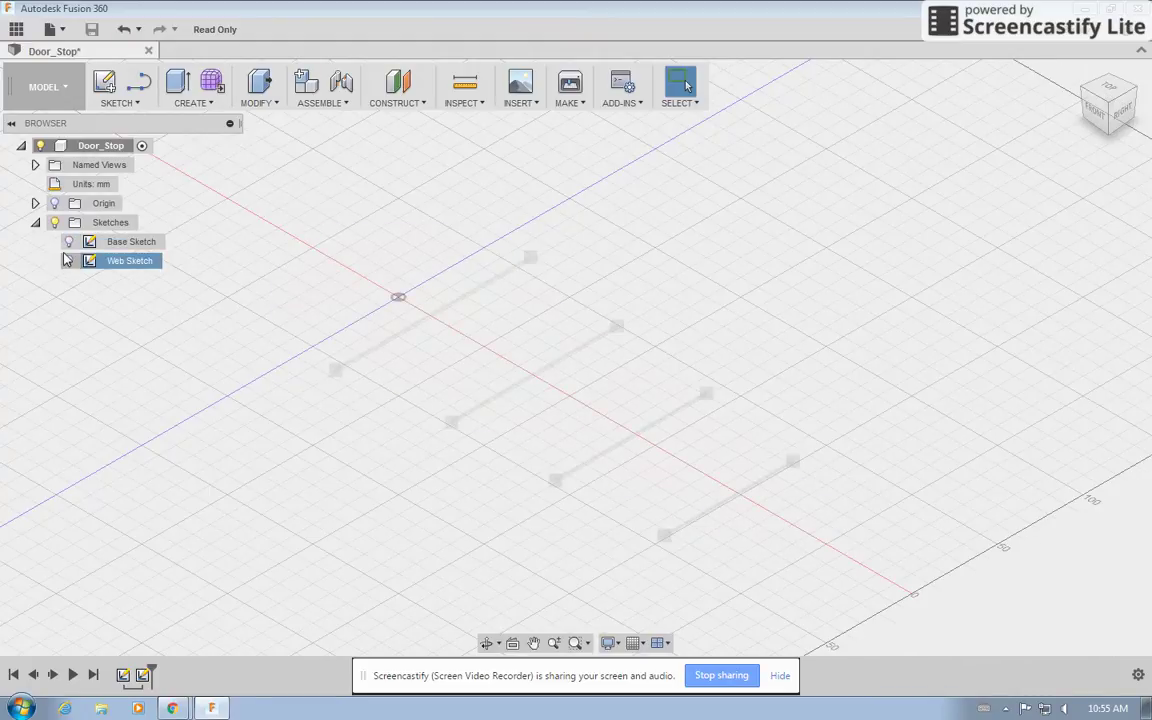
click(68, 241)
click(35, 222)
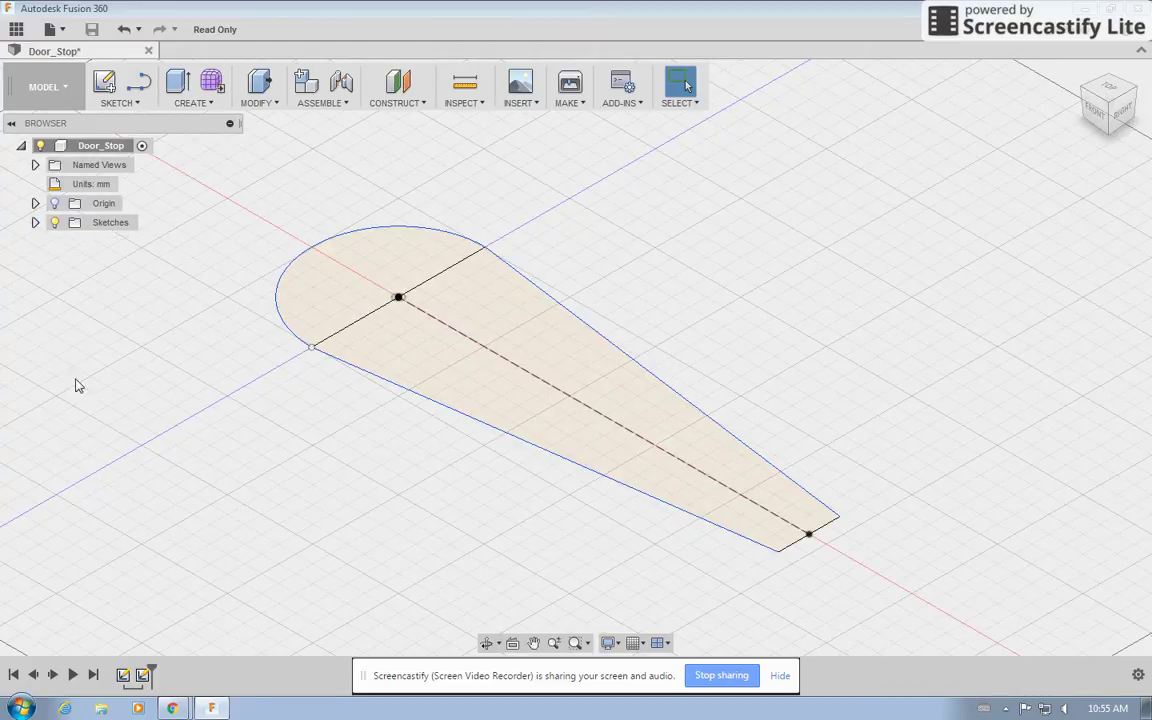
- Advance the exercise to step 3 of 18 (extrude 50 mm) and return to Fusion 360
key(alt+Tab)
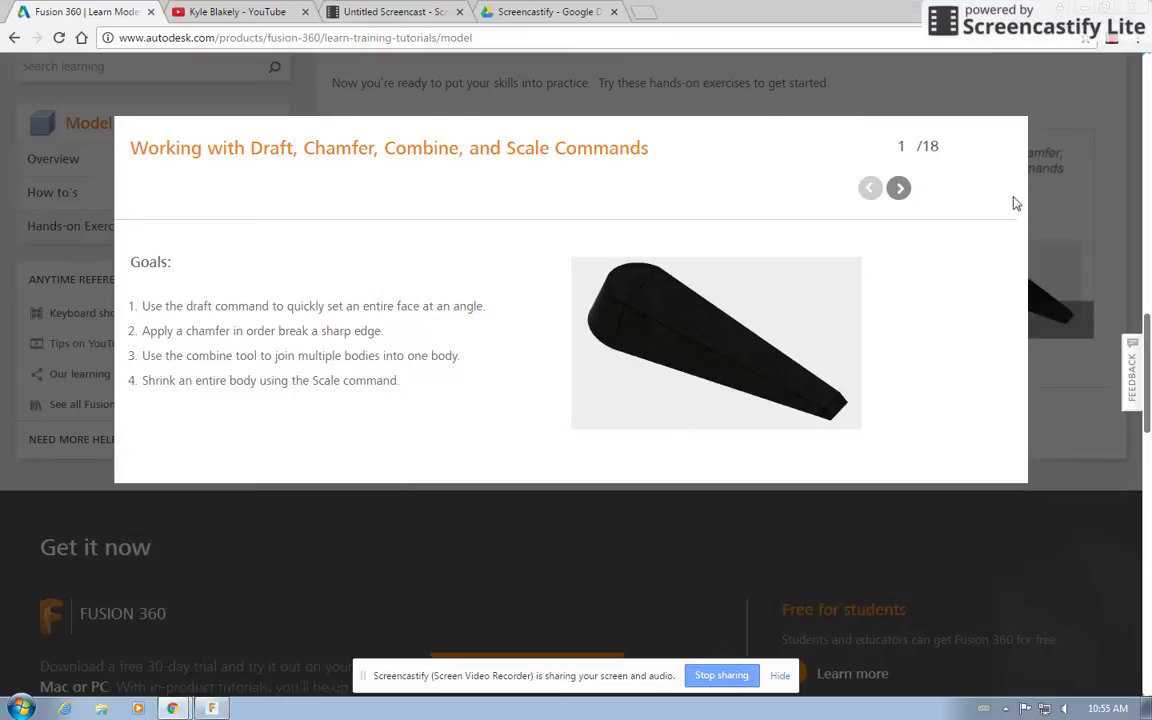
click(898, 189)
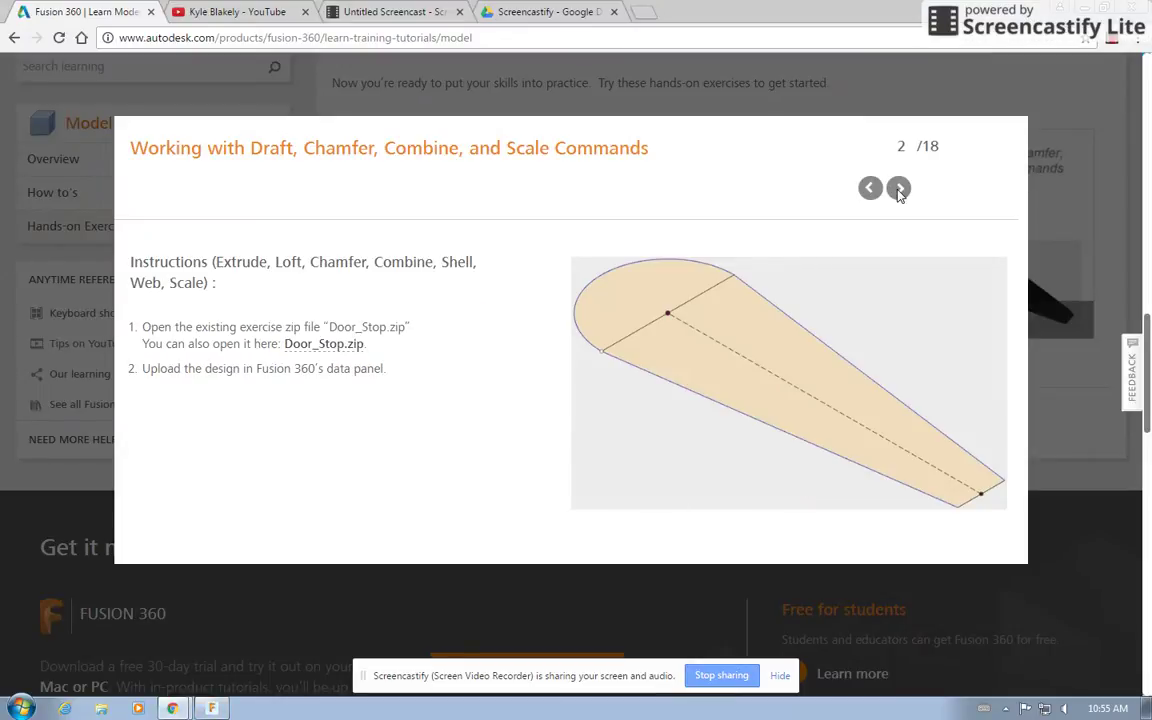
click(898, 189)
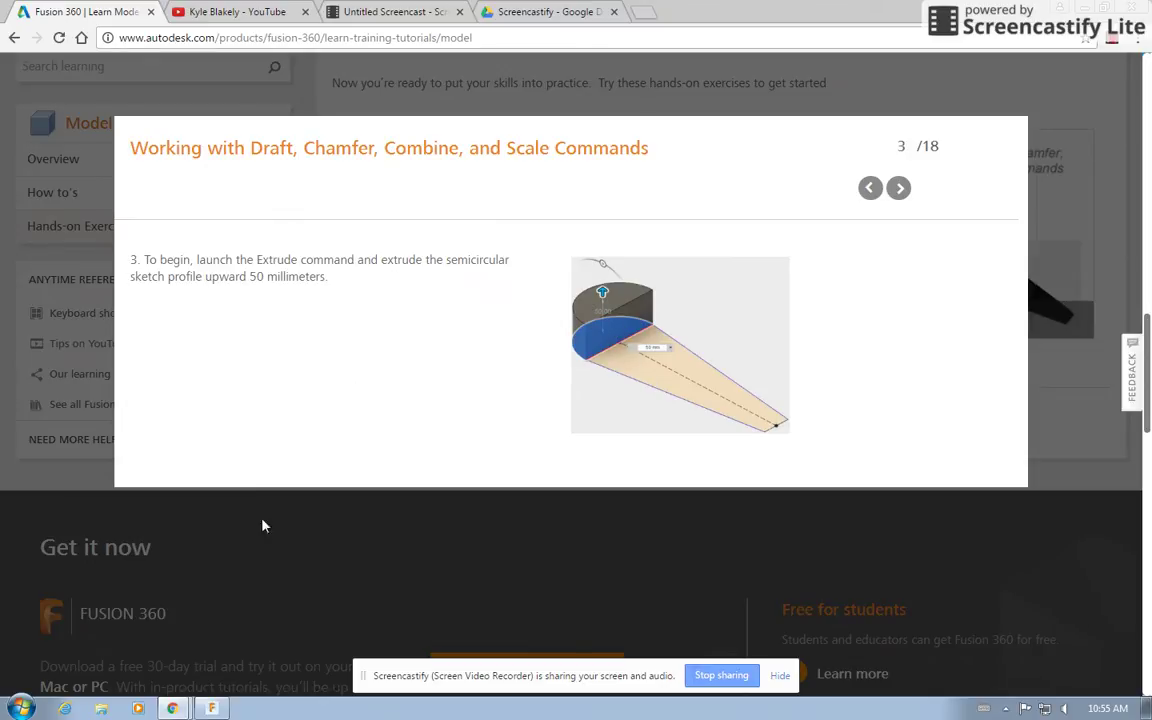
click(211, 708)
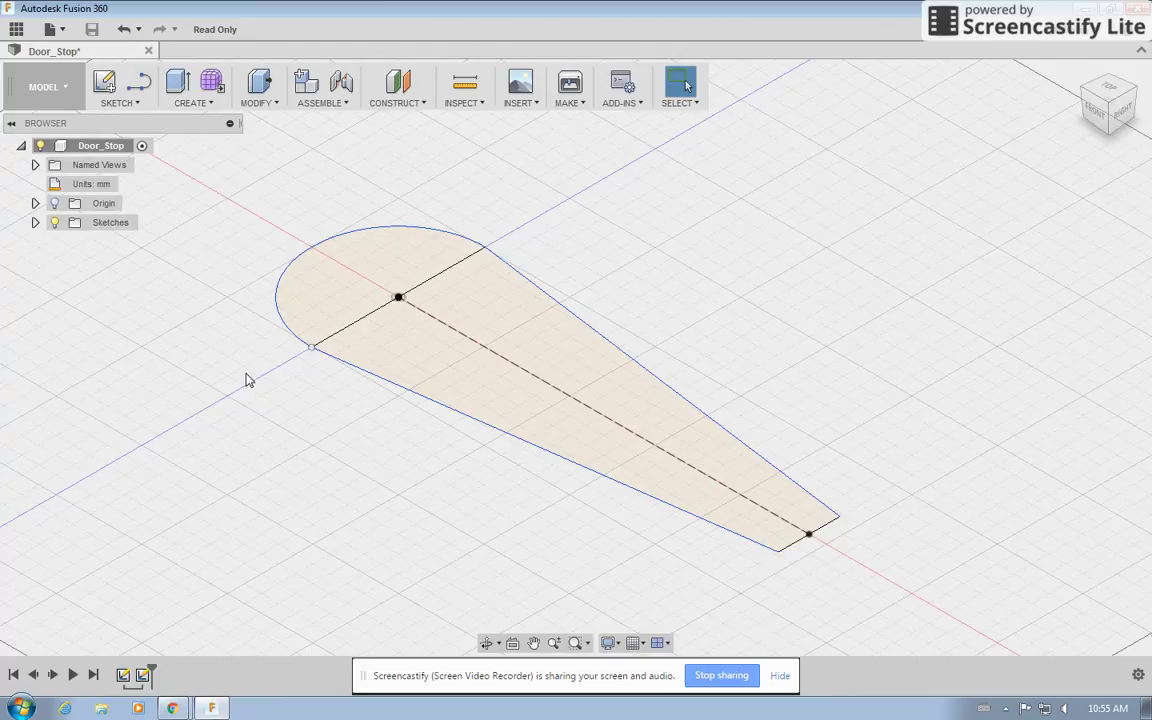
- Extrude the semicircular profile 50 mm into a half-round body
key(e)
click(340, 264)
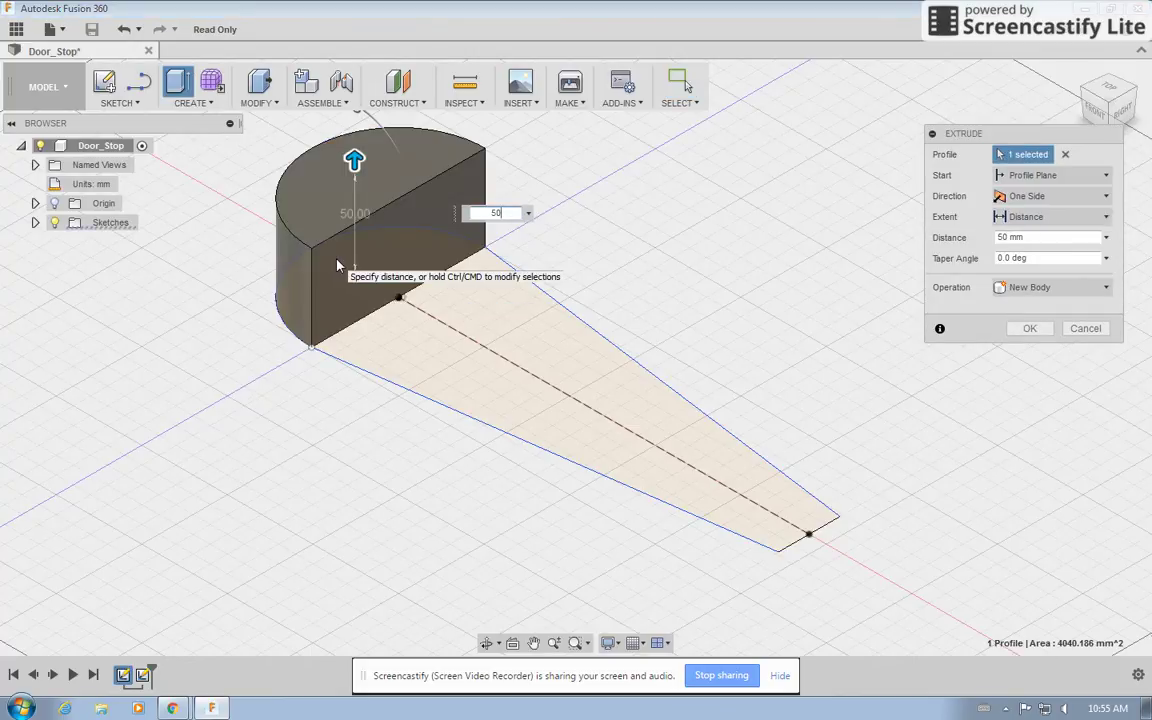
key(Return)
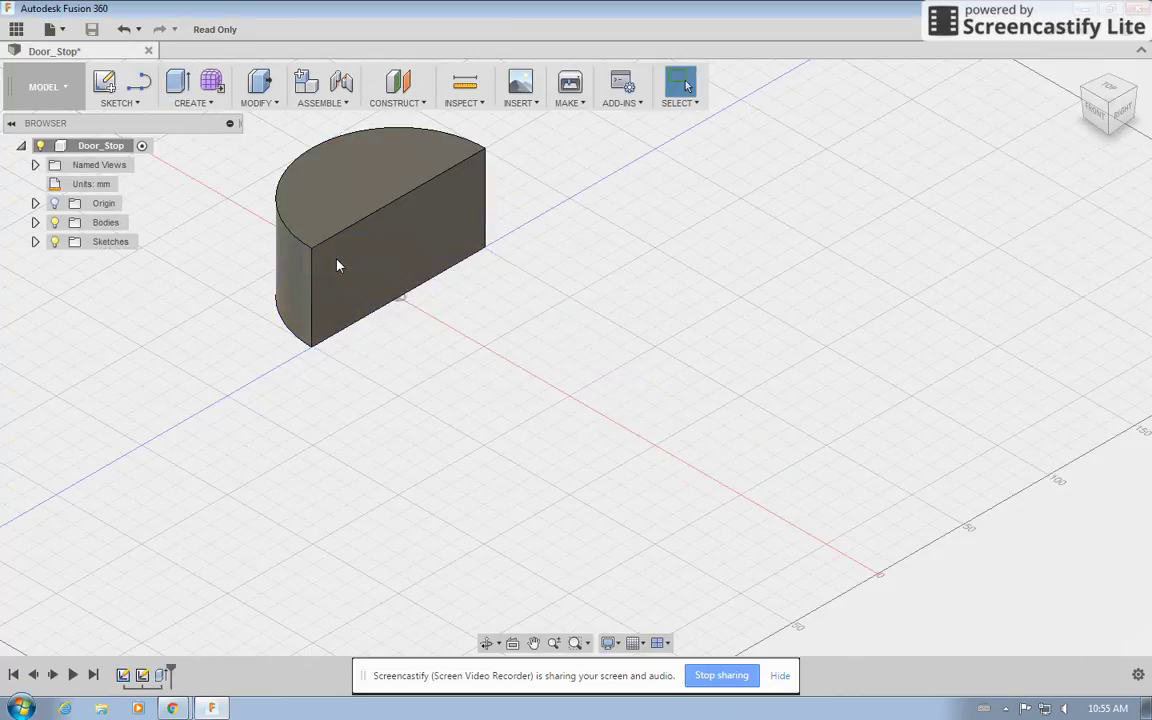
- Show the Base Sketch profile again and hide the half-round Body5
click(35, 242)
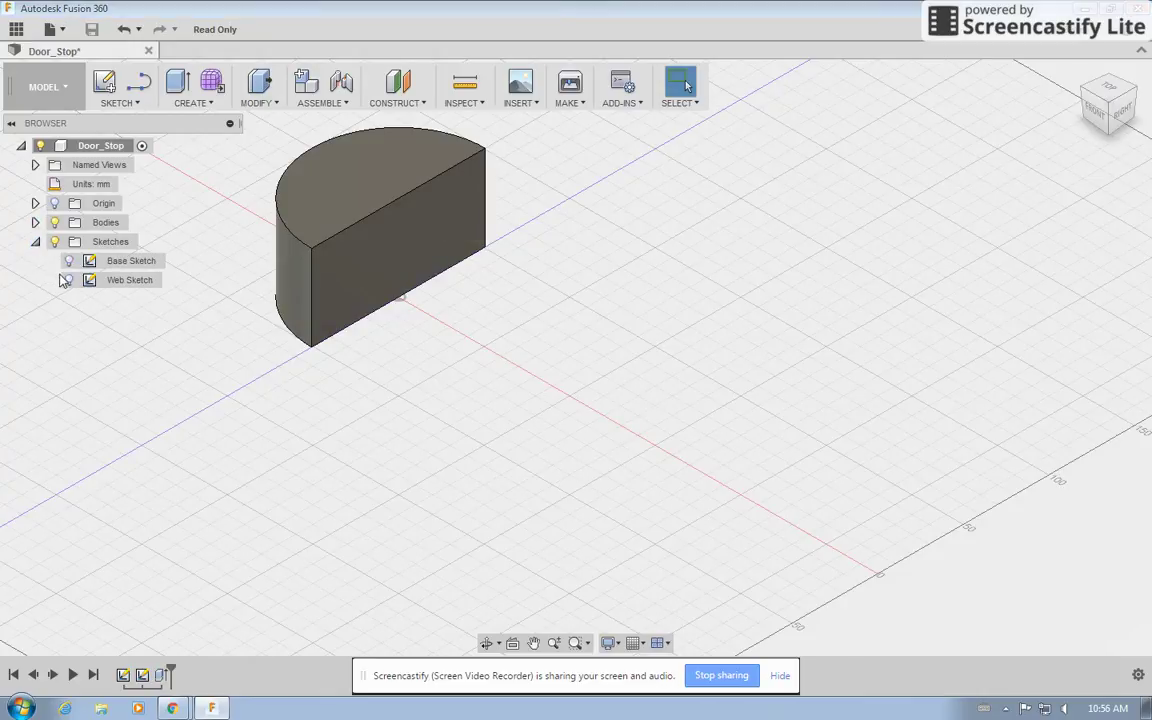
click(68, 261)
click(68, 261)
click(68, 280)
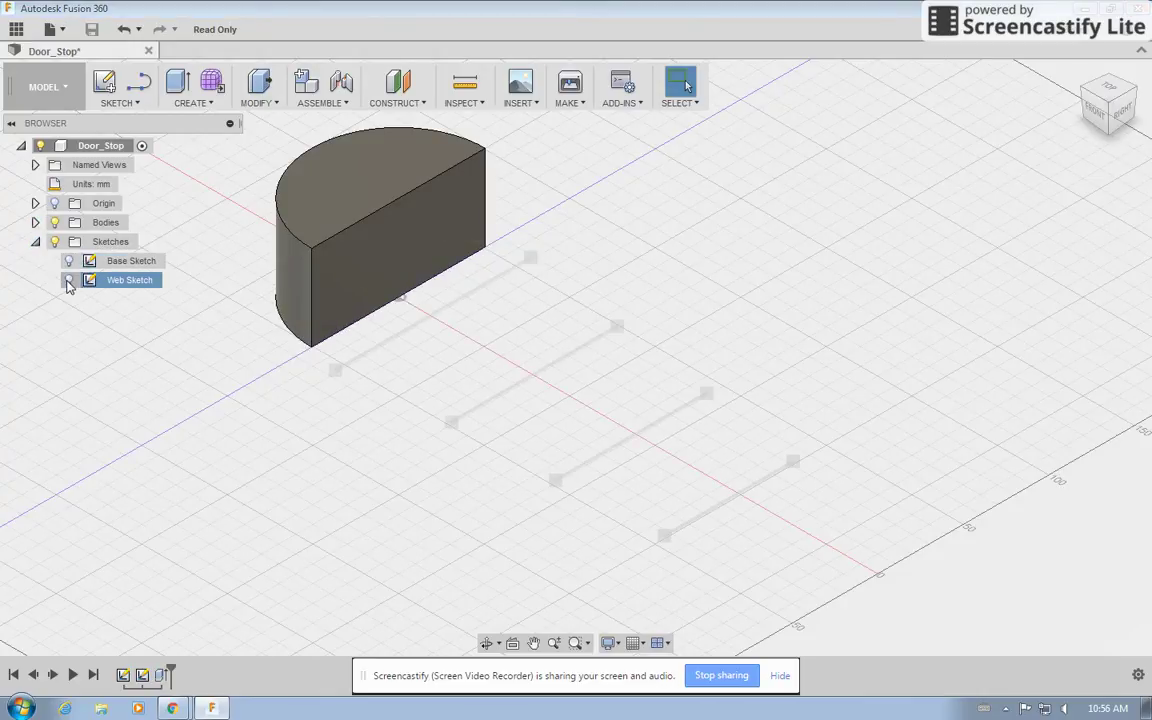
click(68, 280)
click(68, 261)
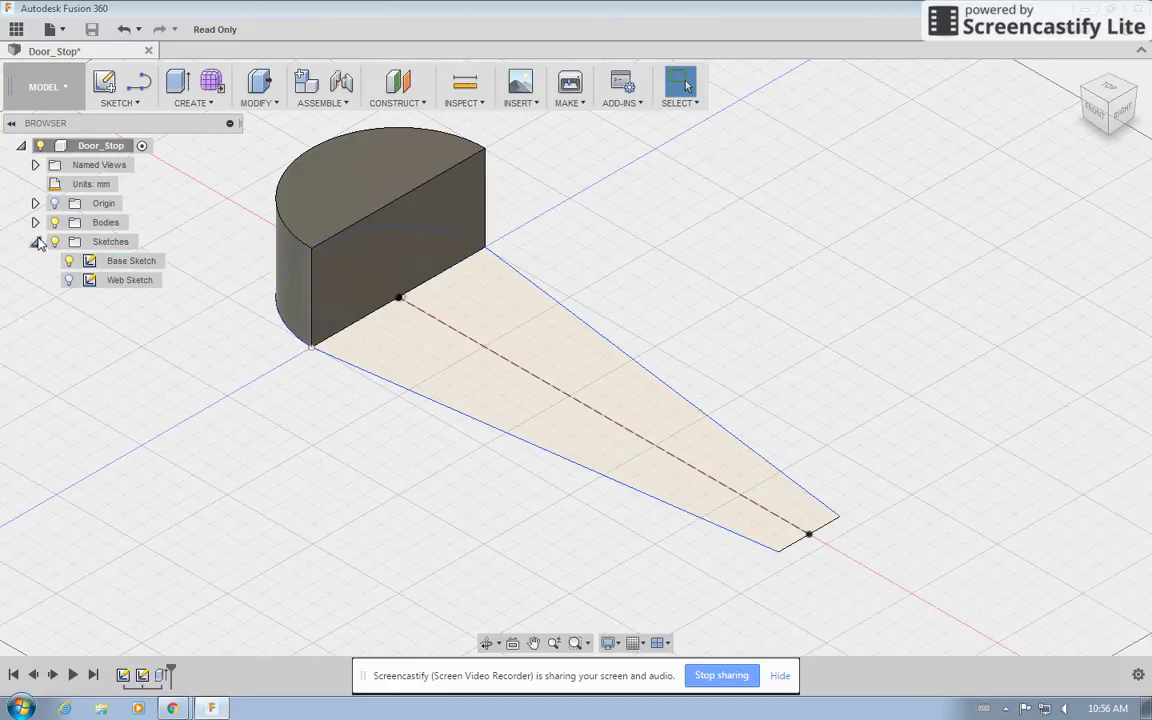
click(35, 222)
click(67, 242)
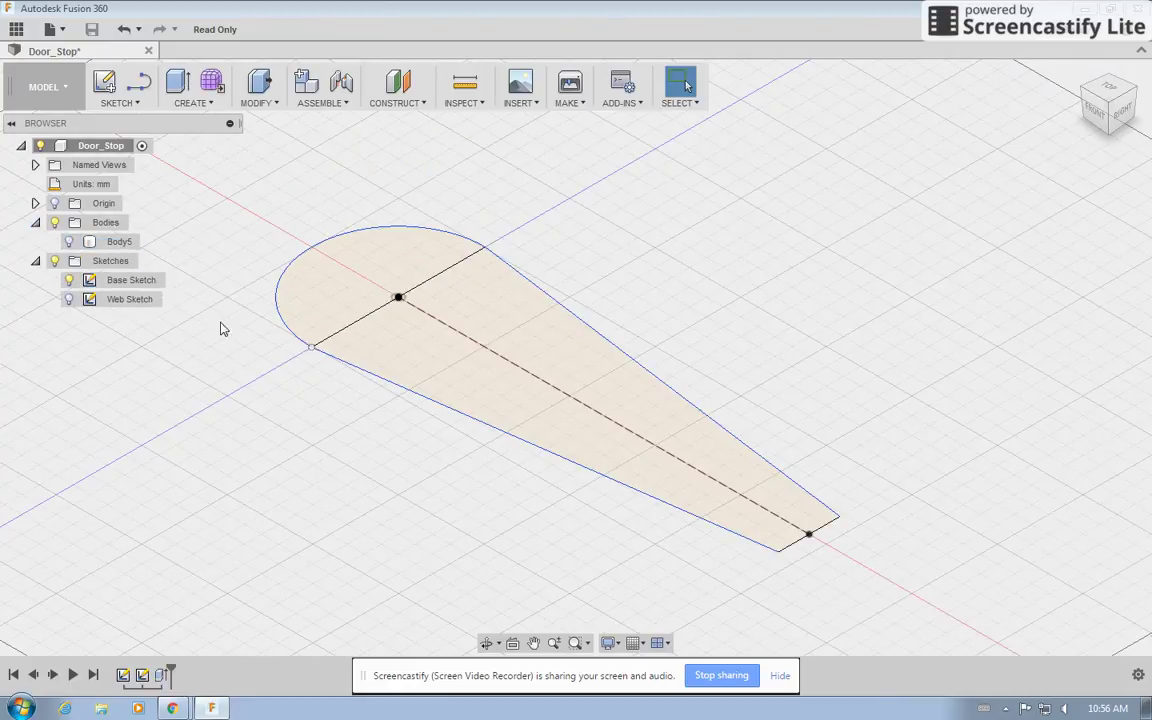
- Extrude the wedge-shaped profile with a distance of 15
key(e)
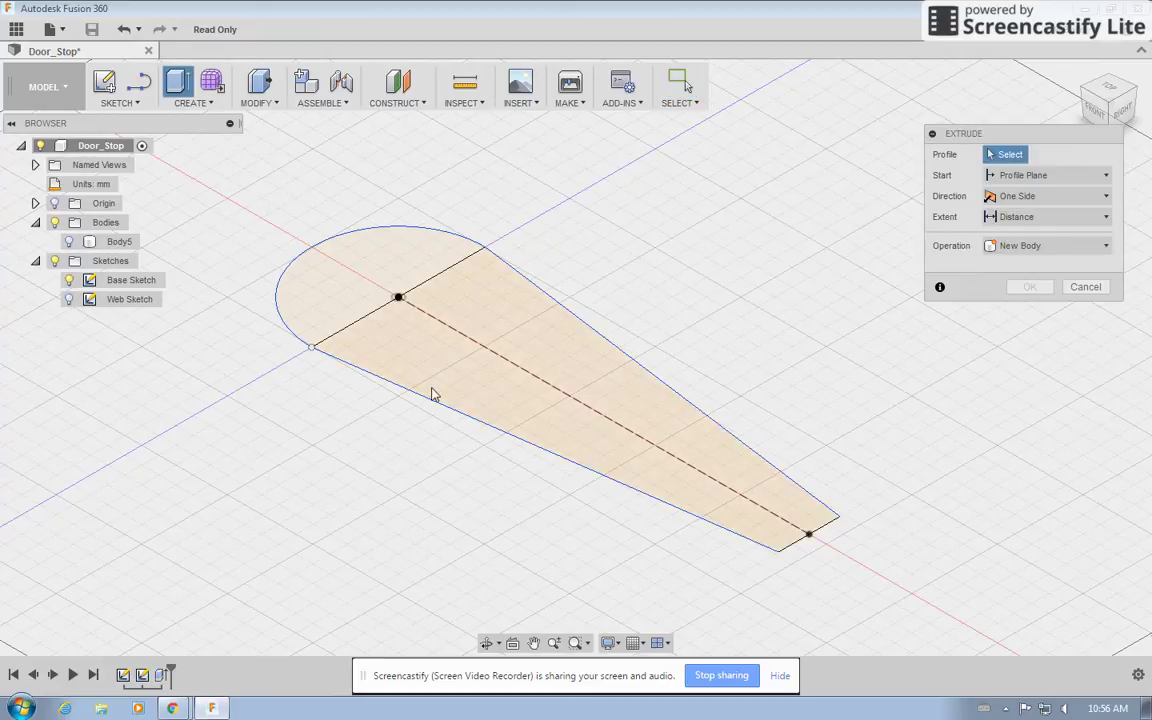
text(15)
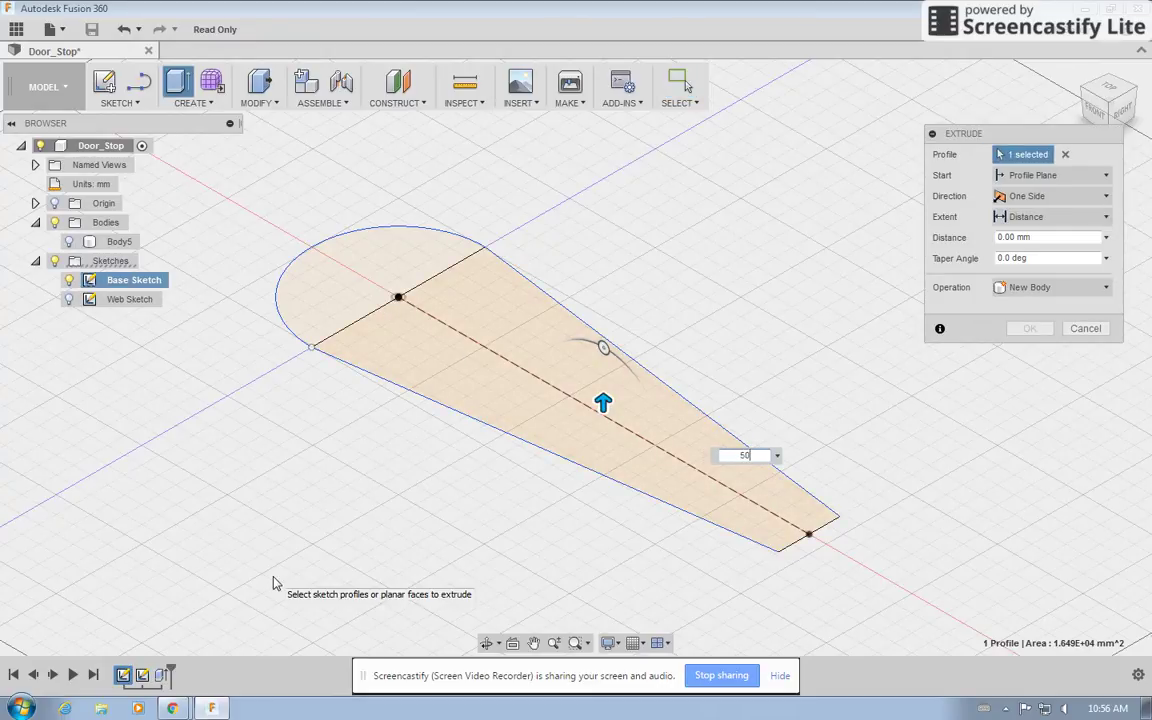
key(Return)
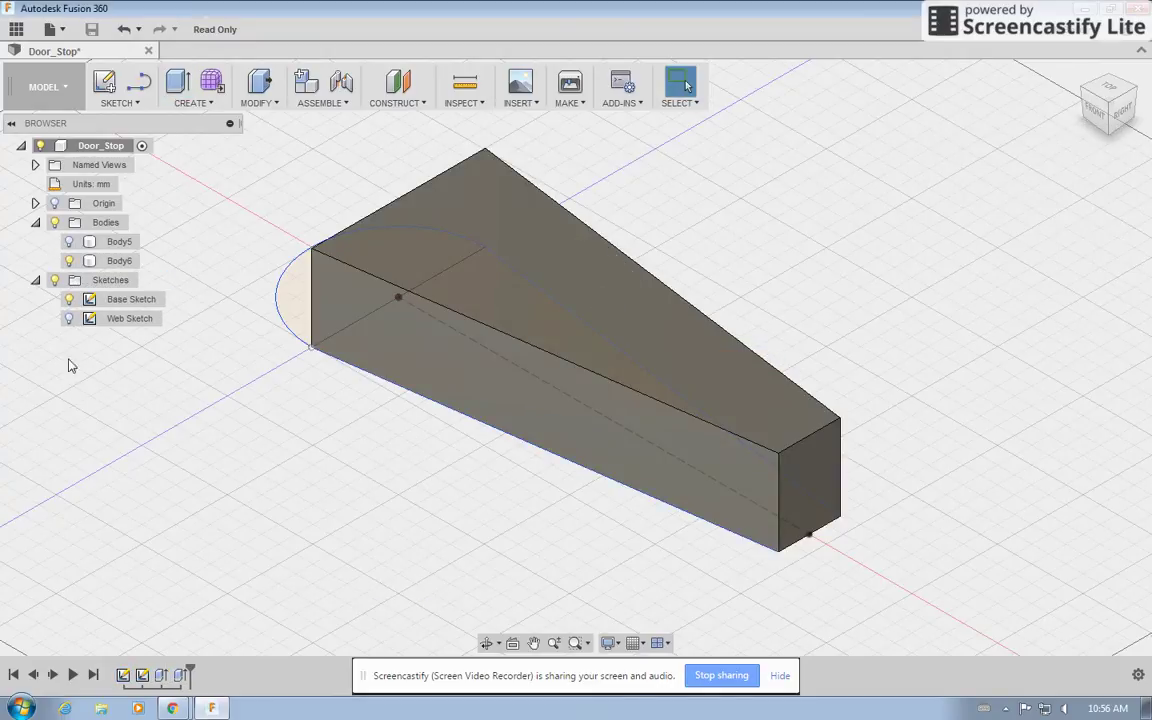
- Hide the Base Sketch, show Body5 beside the wedge, and return to the tutorial
click(69, 299)
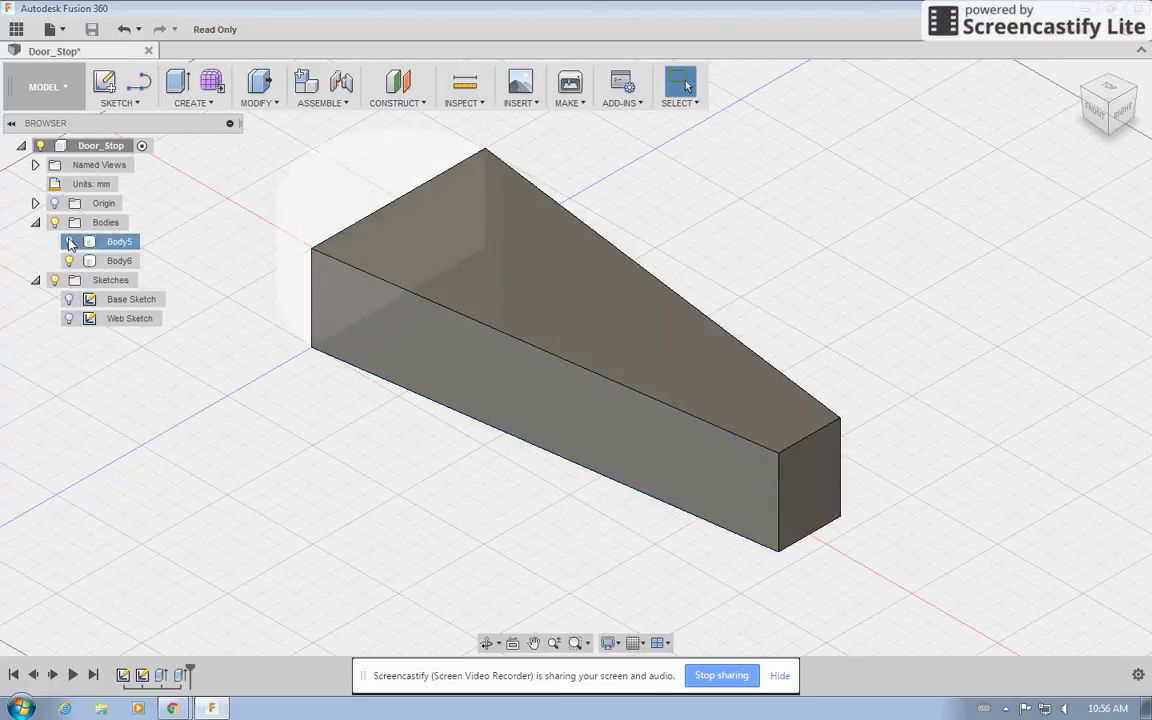
click(69, 242)
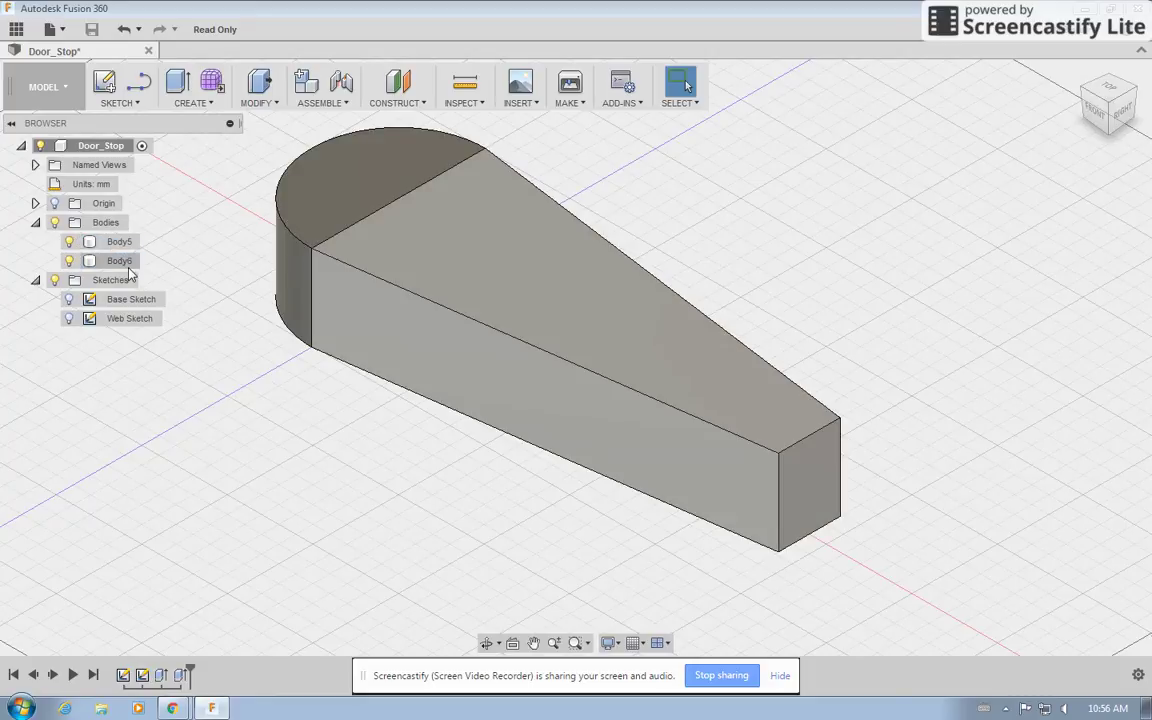
click(35, 222)
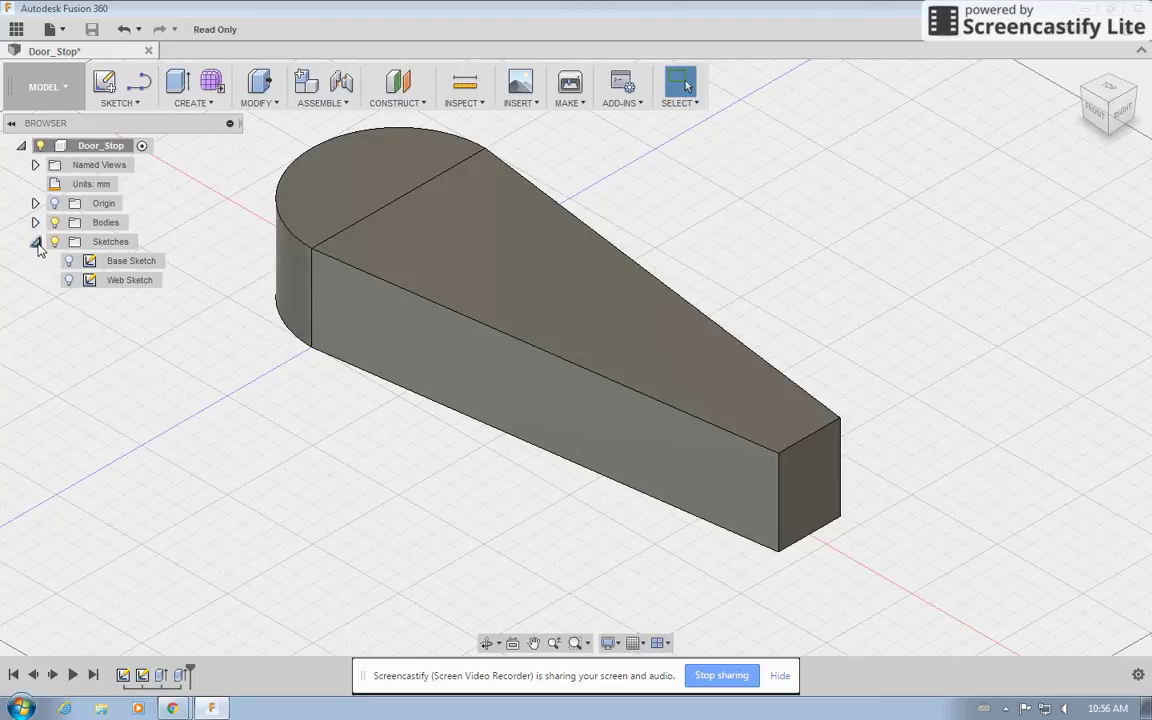
click(222, 708)
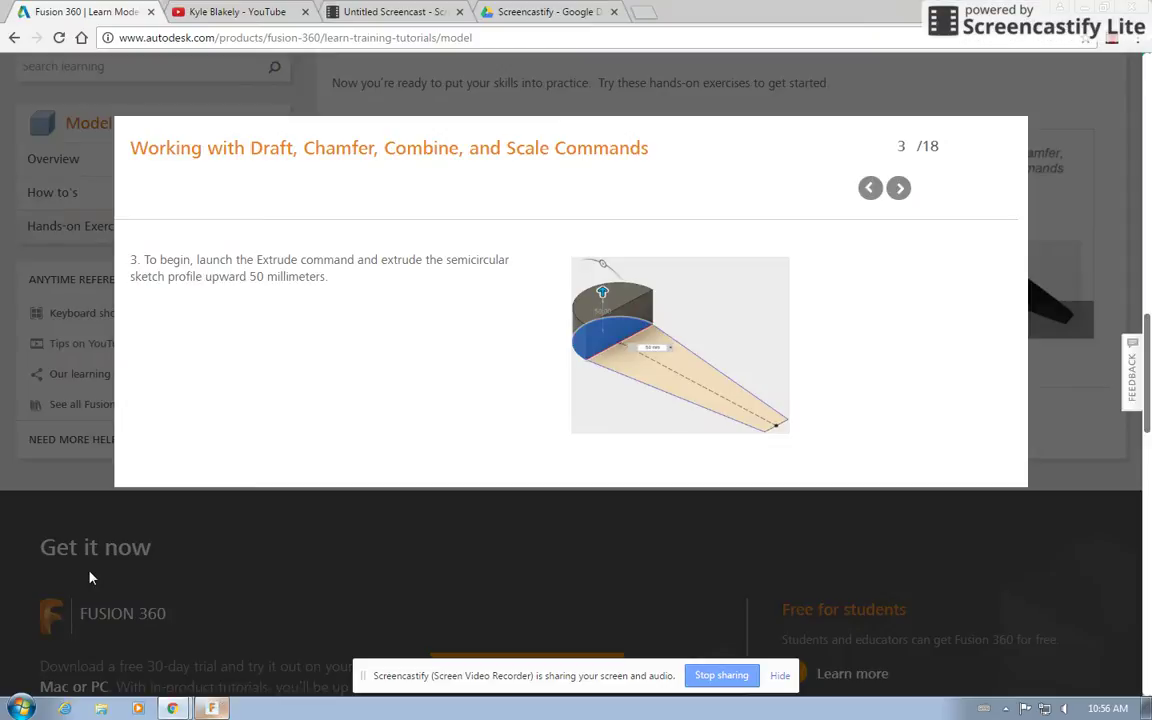
- Advance the tutorial to step 5 of 18 (Draft) and return to the Door_Stop model
click(898, 189)
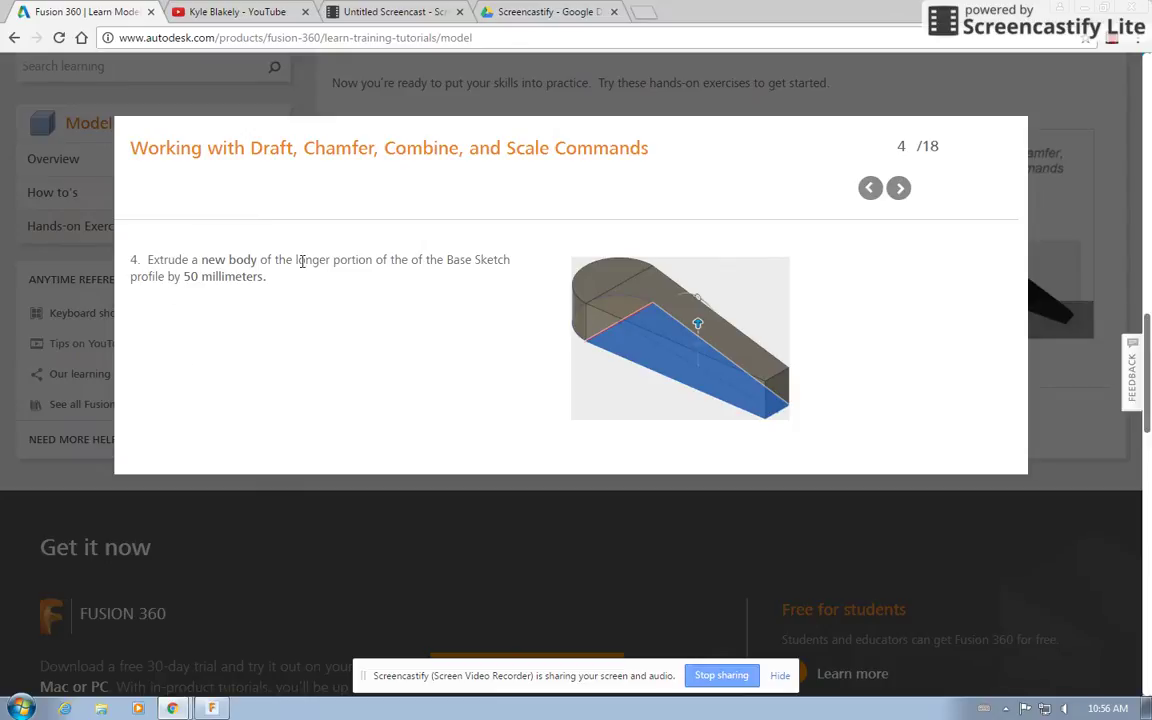
click(898, 189)
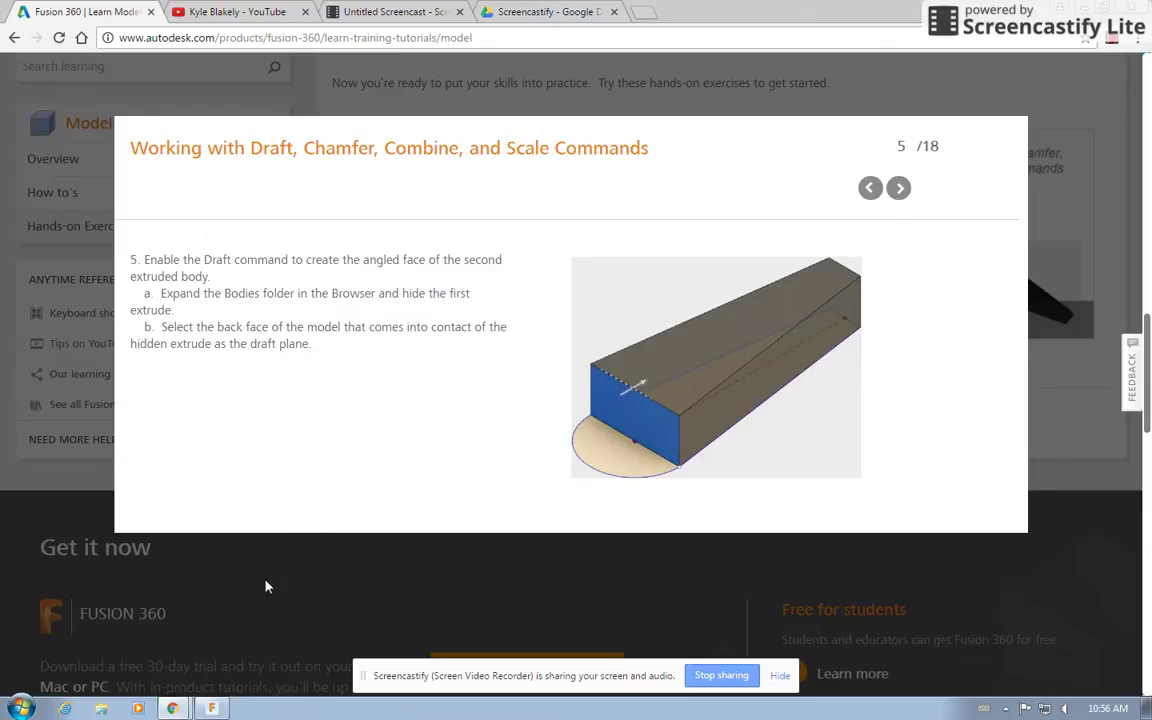
click(211, 708)
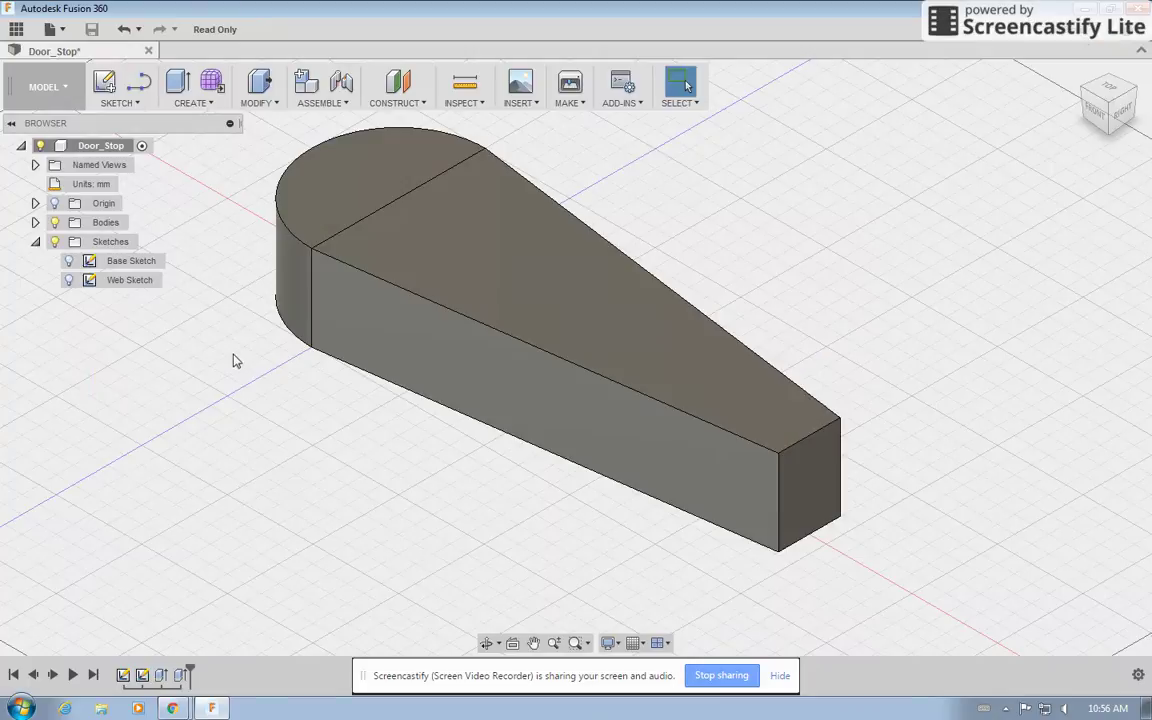
- Hide the rounded Body5 and orbit the wedge to a near-front view
click(35, 222)
click(69, 241)
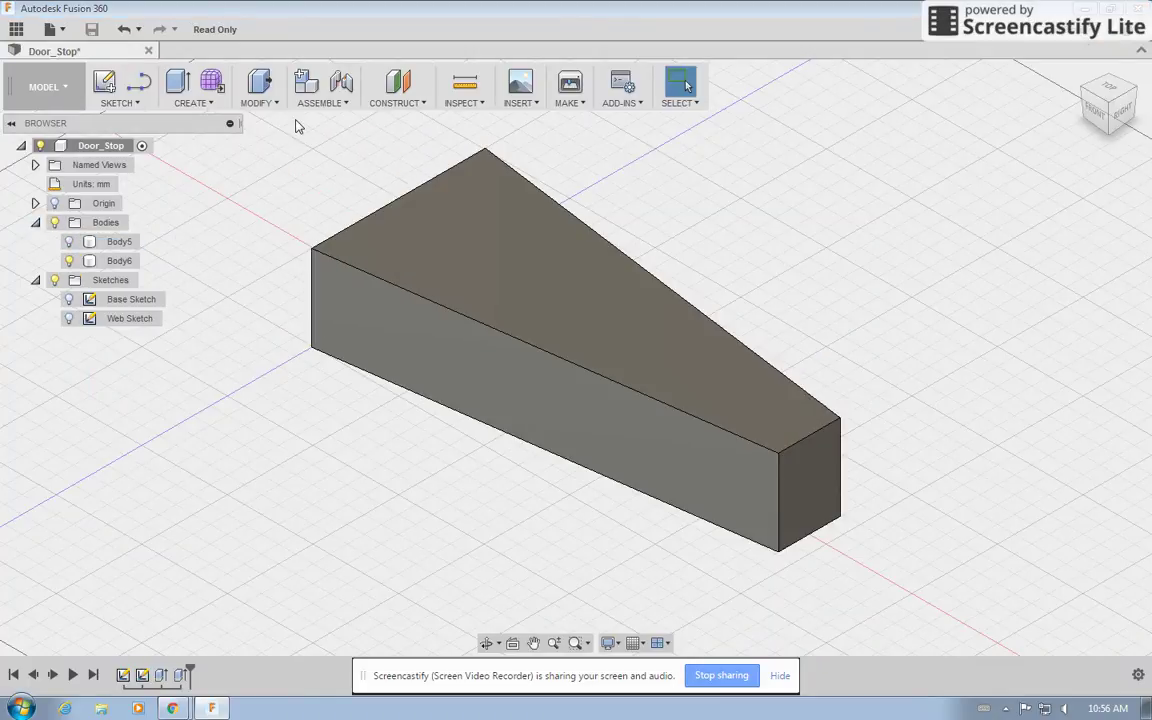
mouse_move(1000, 100)
shift+middle_down()
mouse_move(940, 115)
mouse_move(362, 140)
shift+middle_up()
- Set up a 10° draft on the wedge's top face from its back face, direction flipped
click(258, 102)
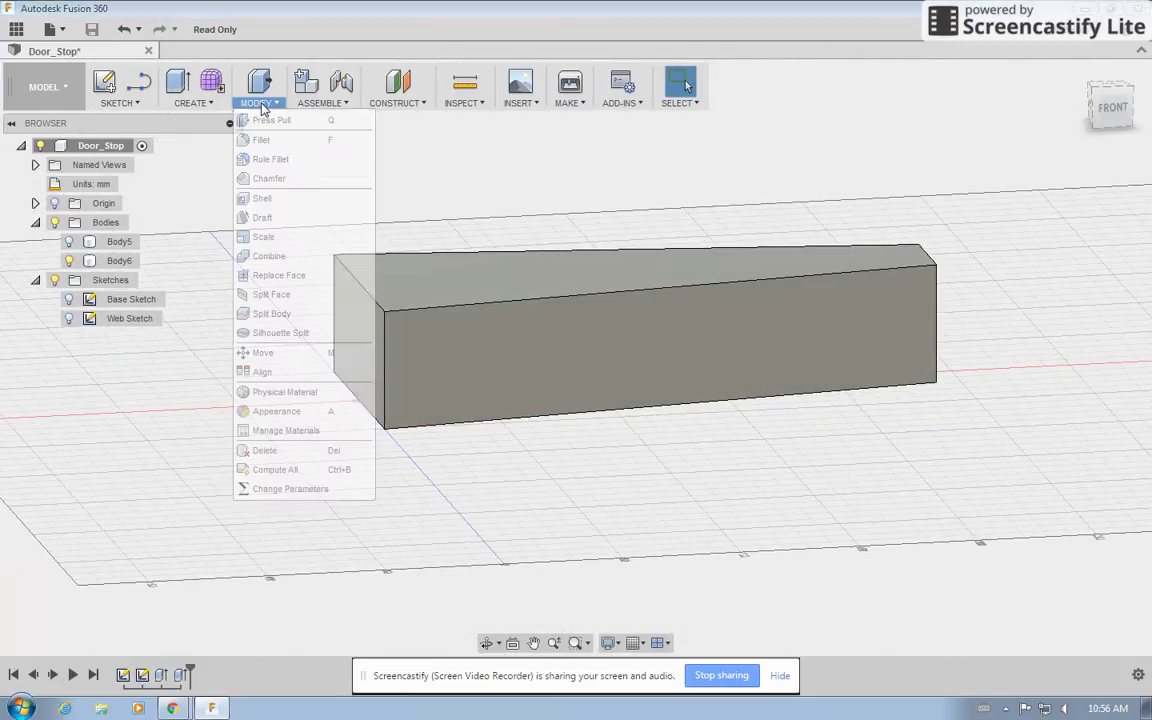
click(262, 196)
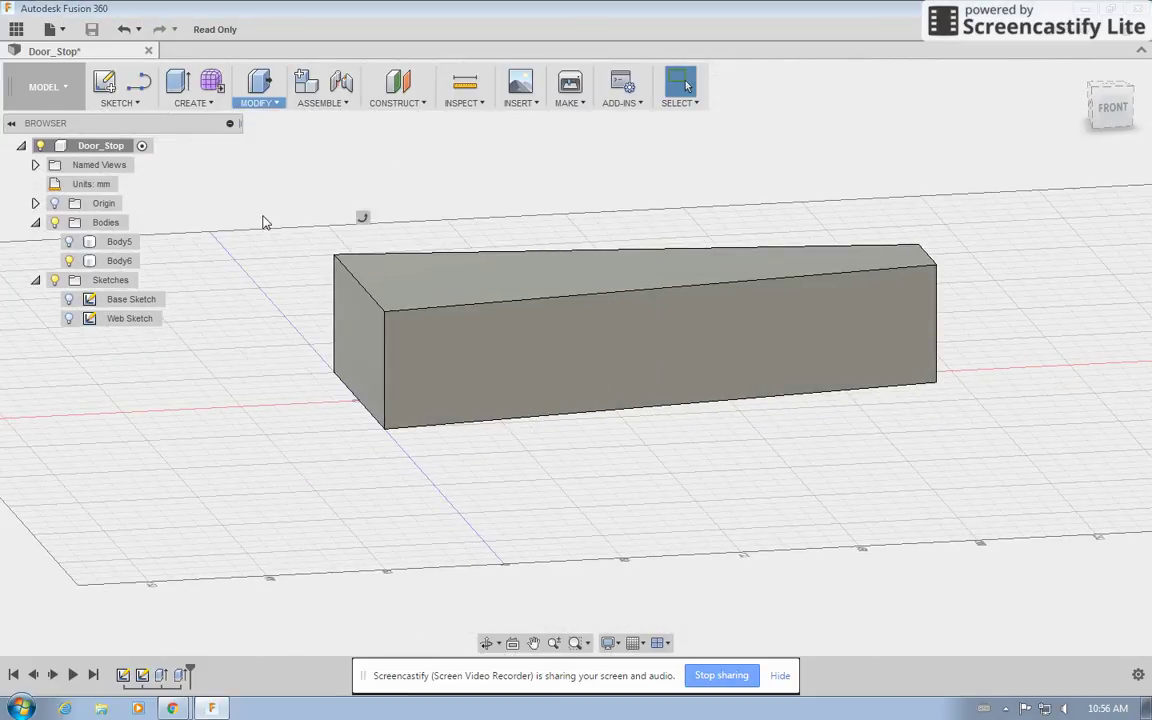
click(348, 321)
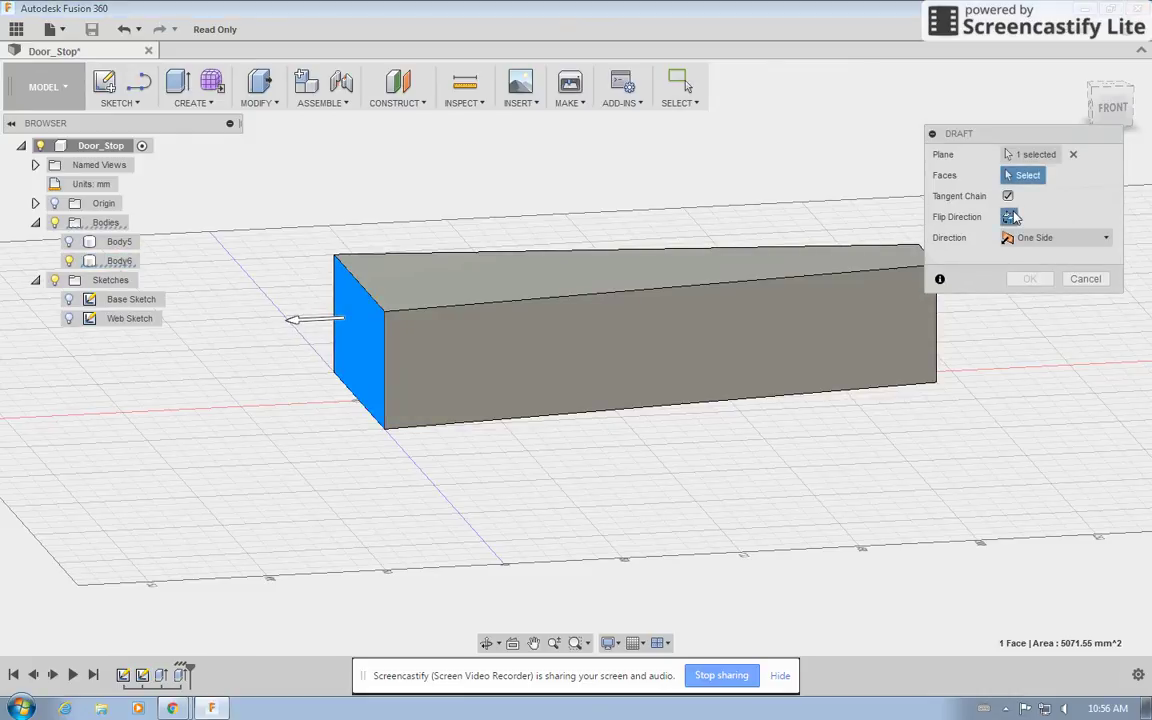
click(1011, 217)
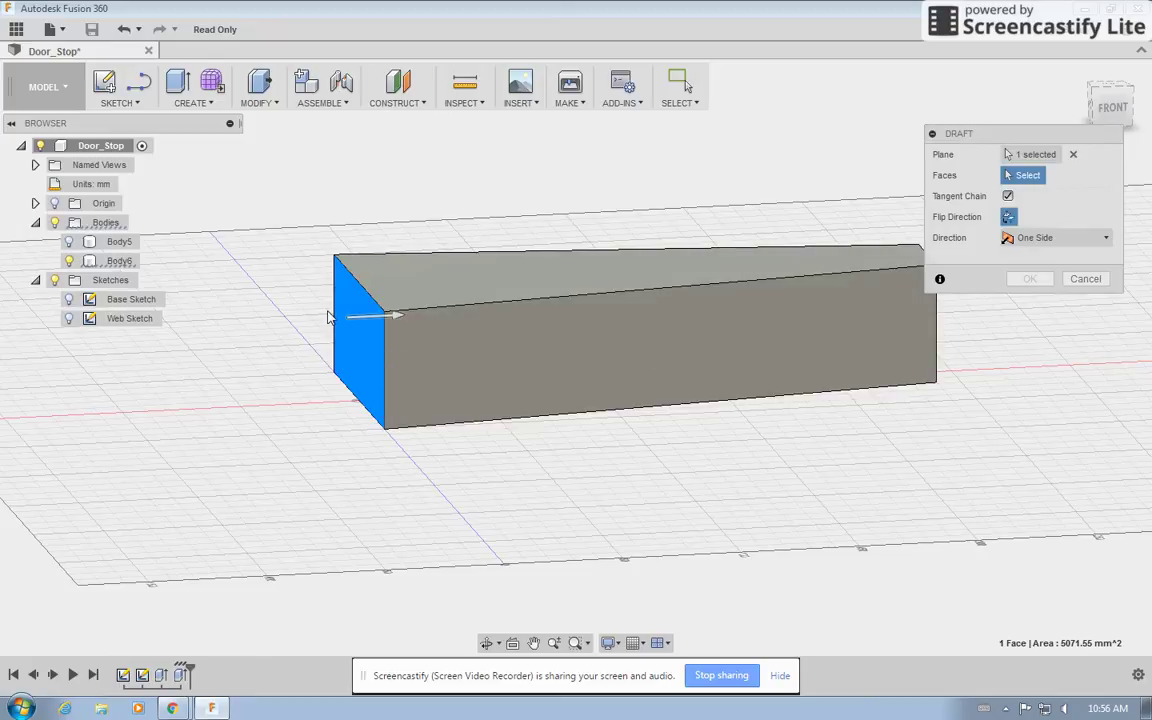
scroll(257, 416, down, 3)
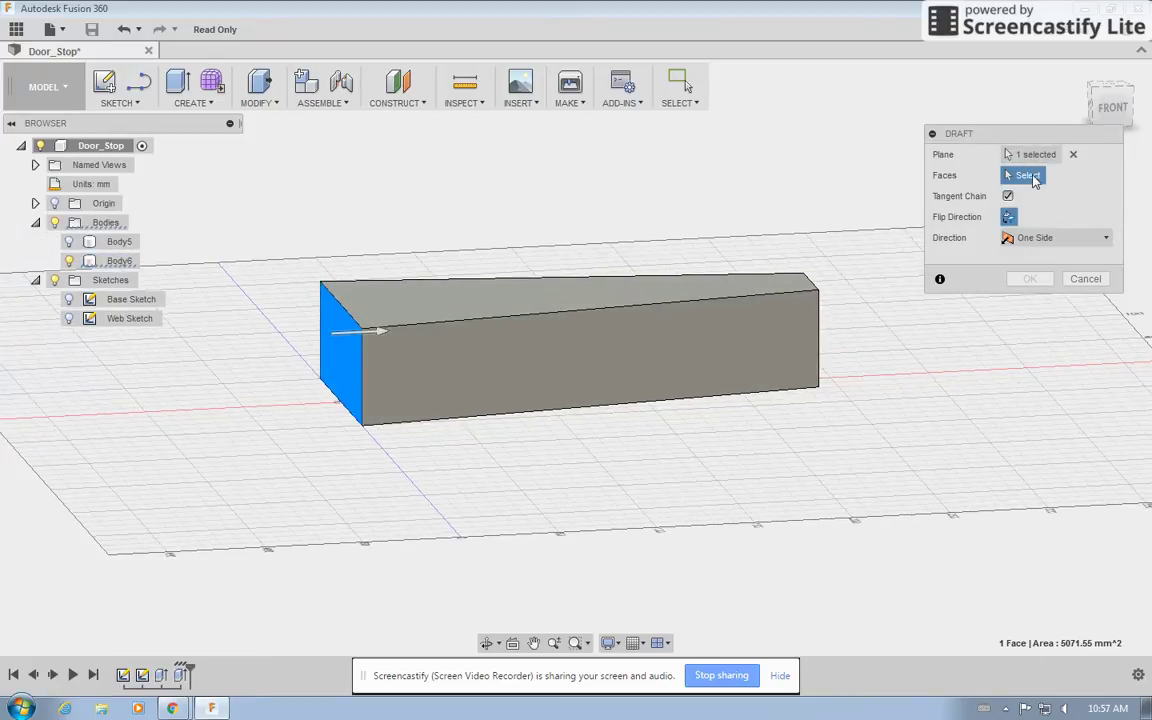
click(543, 298)
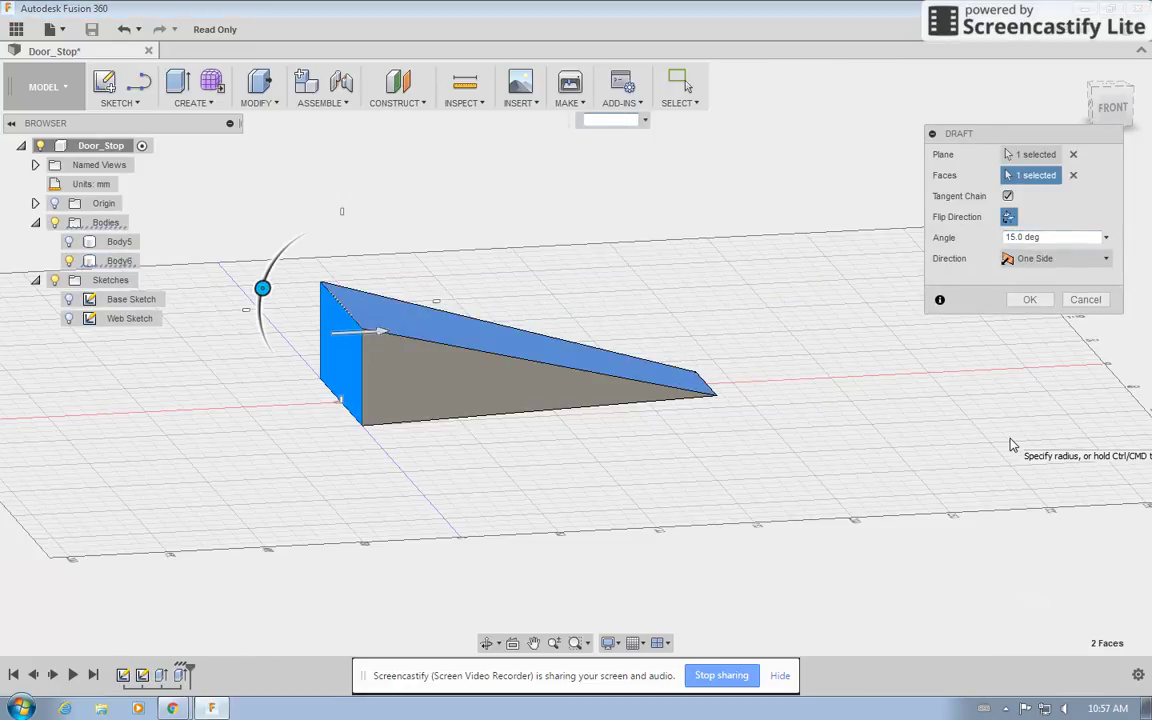
key(Return)
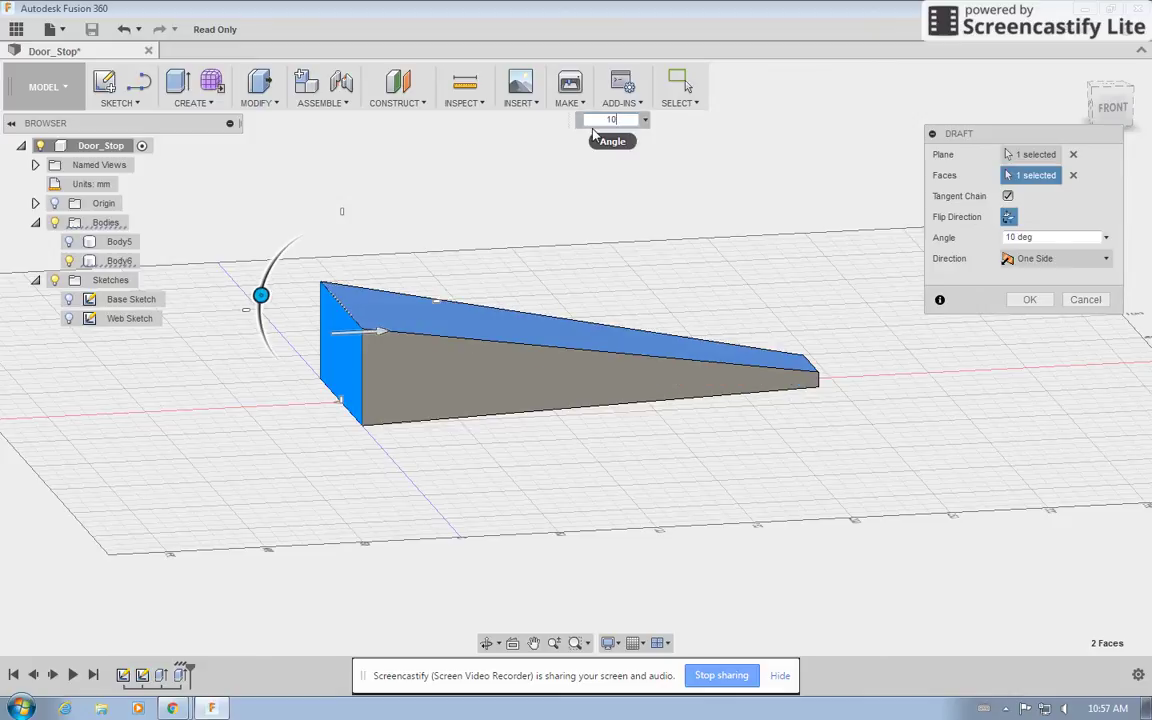
- Advance the tutorial to step 7, then apply the 10° draft
click(212, 710)
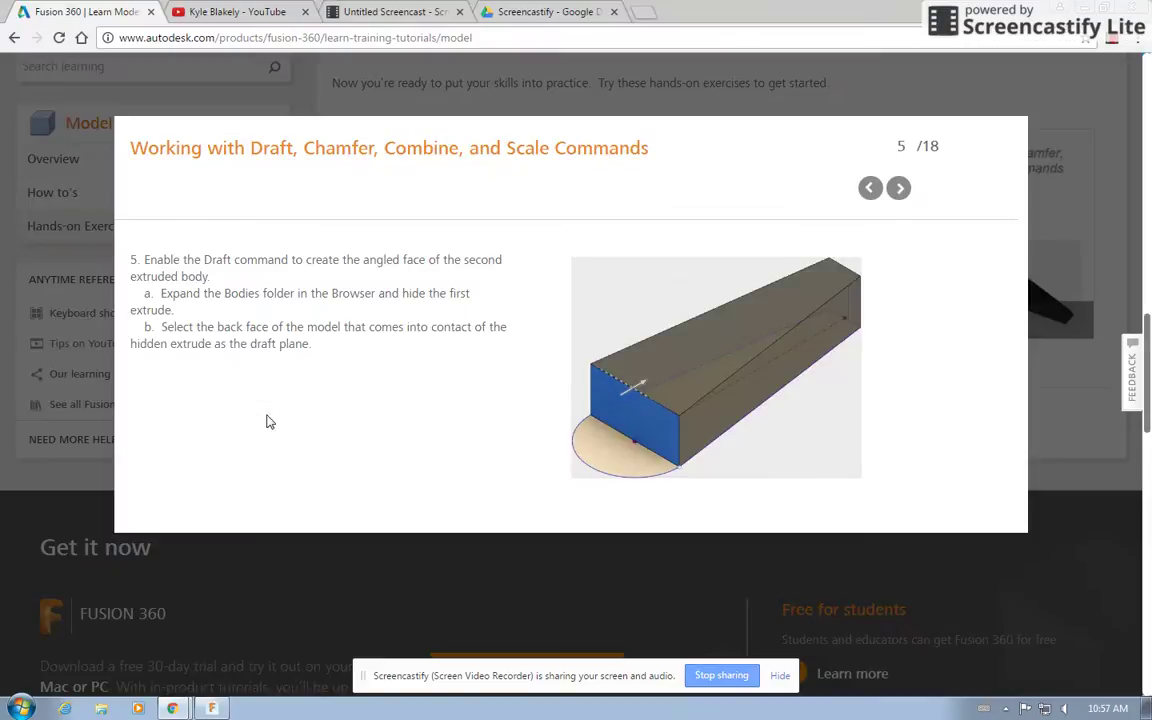
click(899, 188)
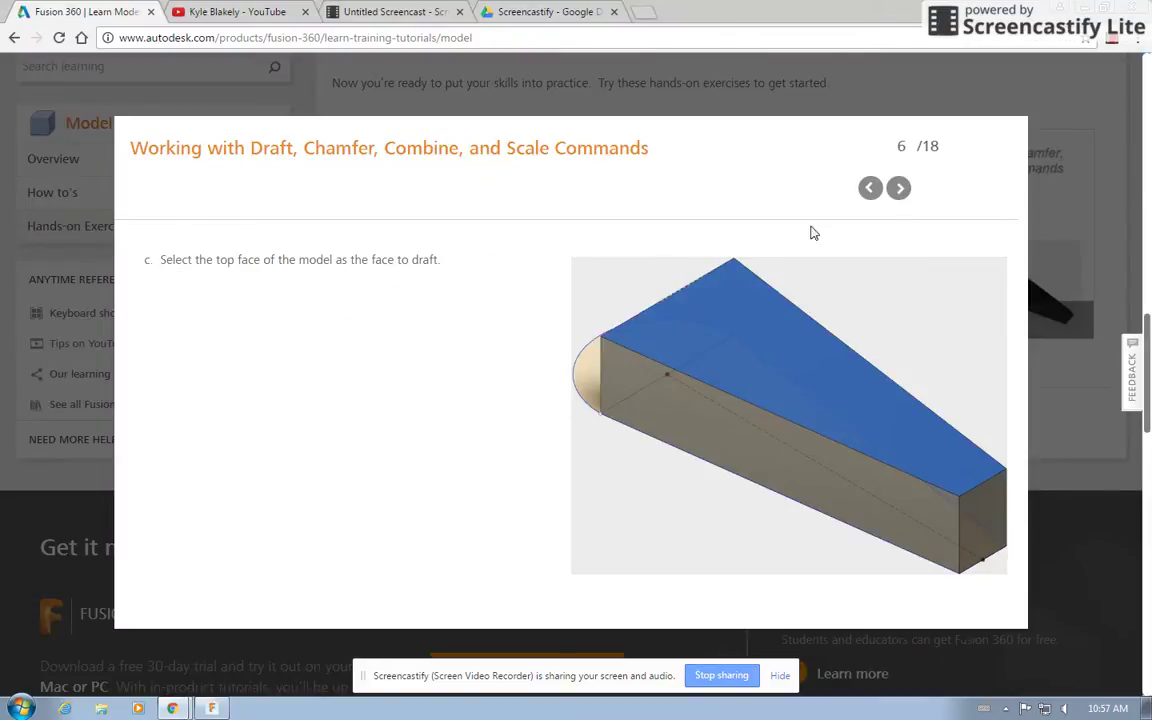
click(899, 188)
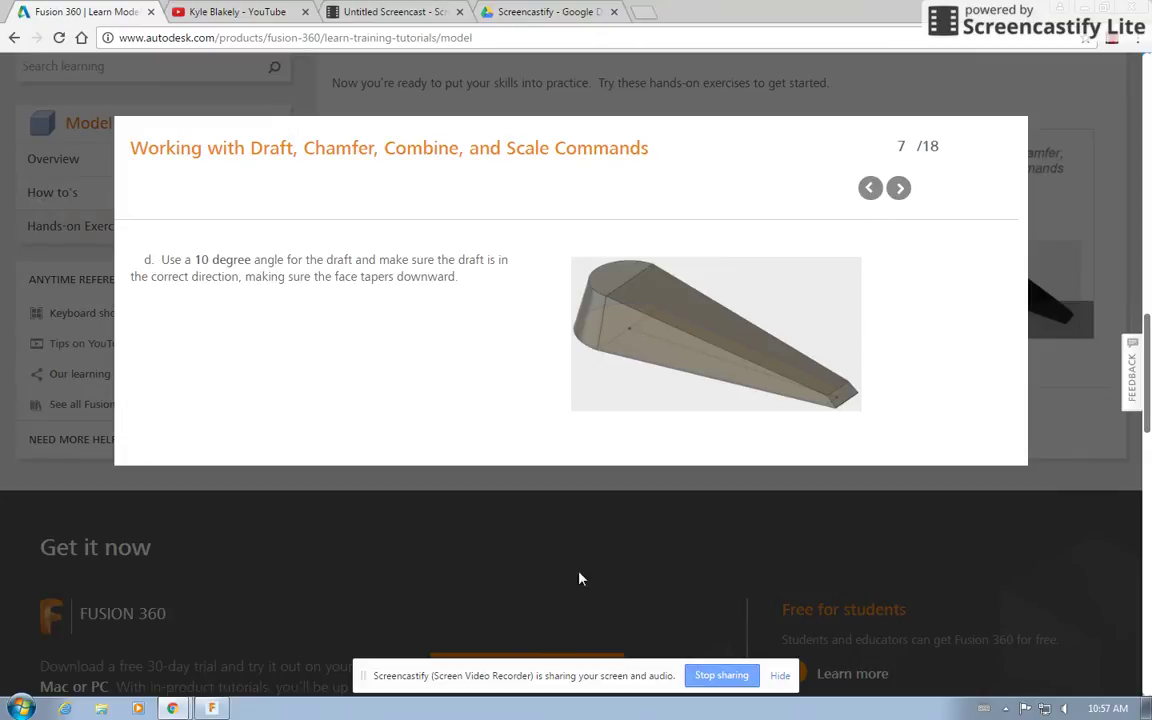
click(214, 710)
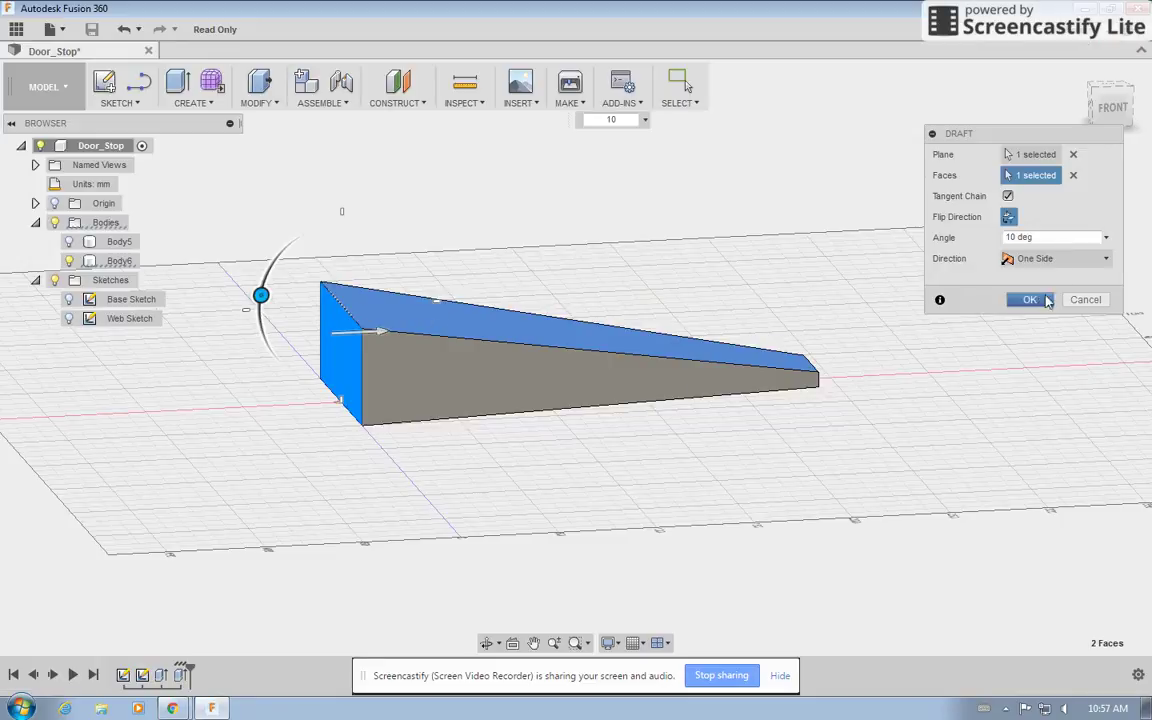
click(1029, 299)
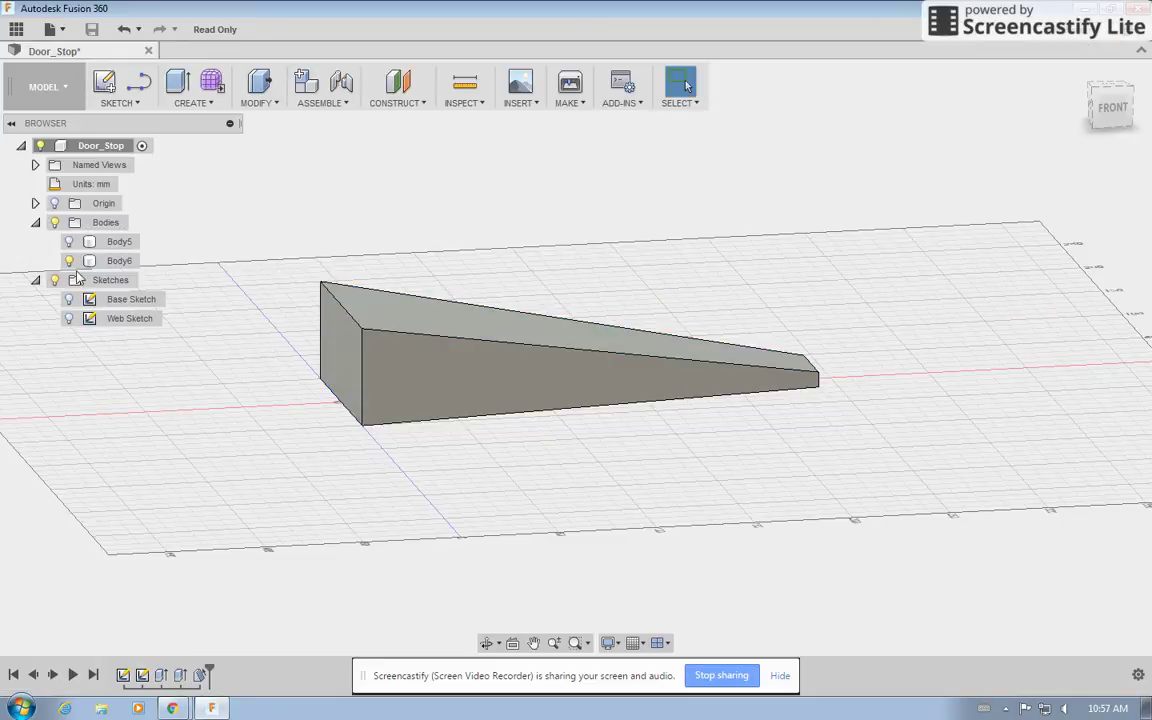
- Toggle Body5 briefly and advance the tutorial to step 8 of 18
click(68, 241)
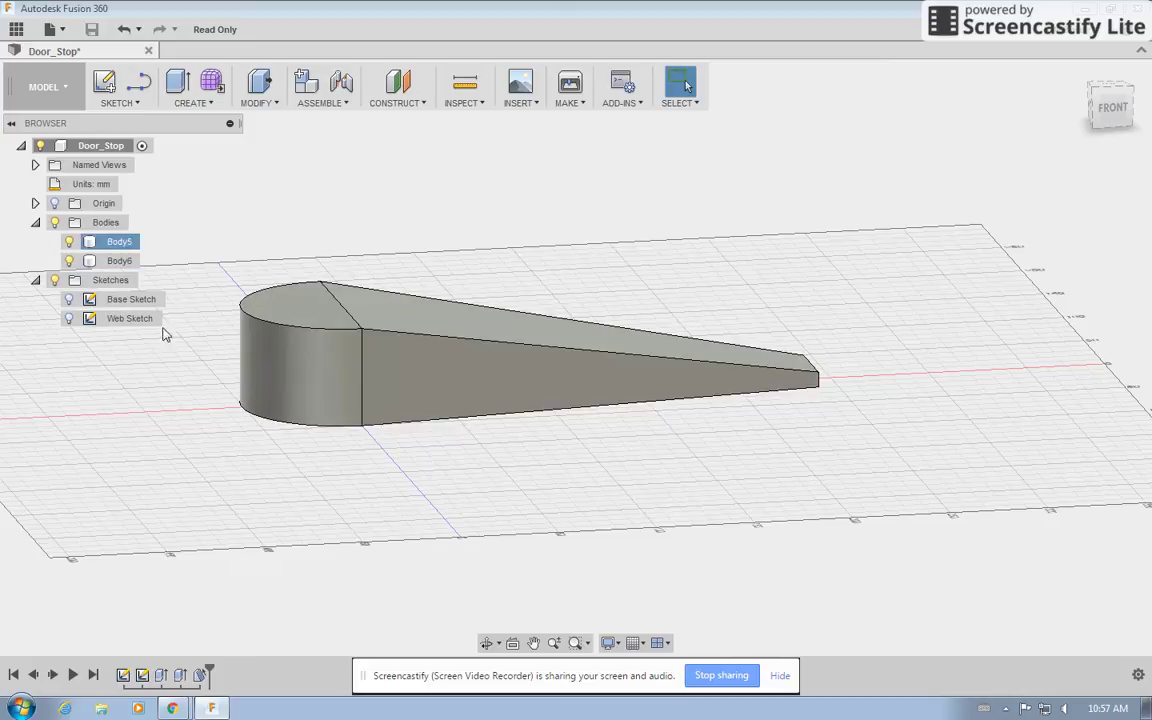
click(68, 241)
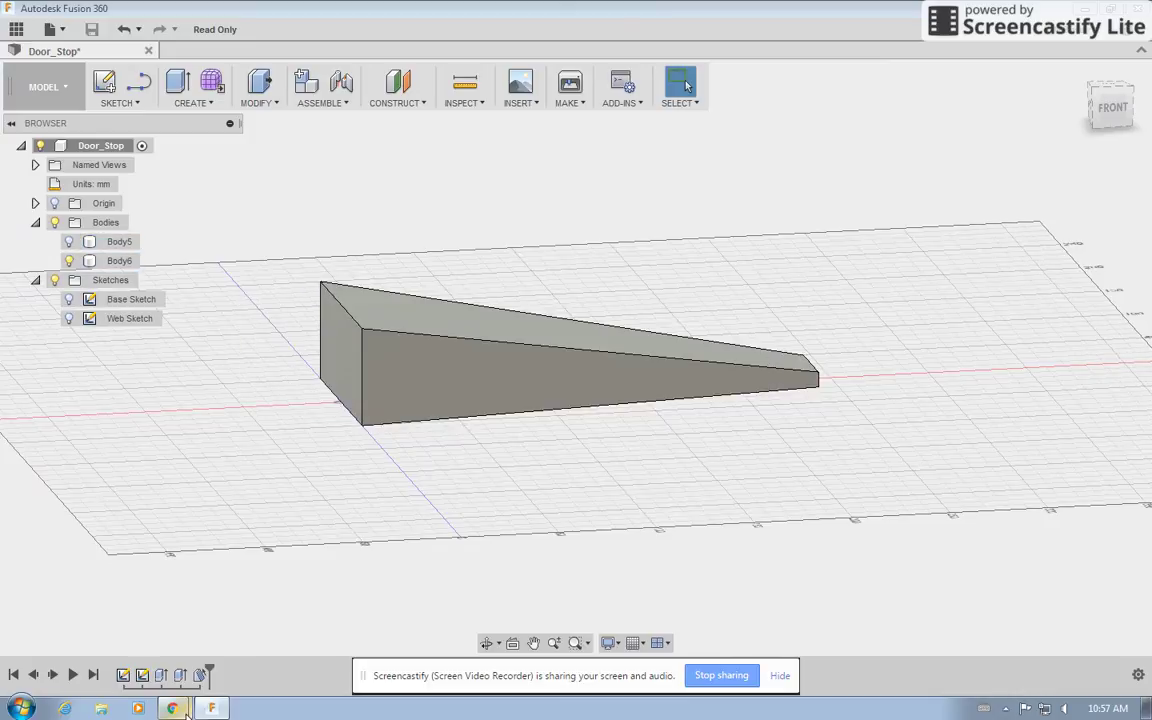
key(alt+Tab)
click(898, 188)
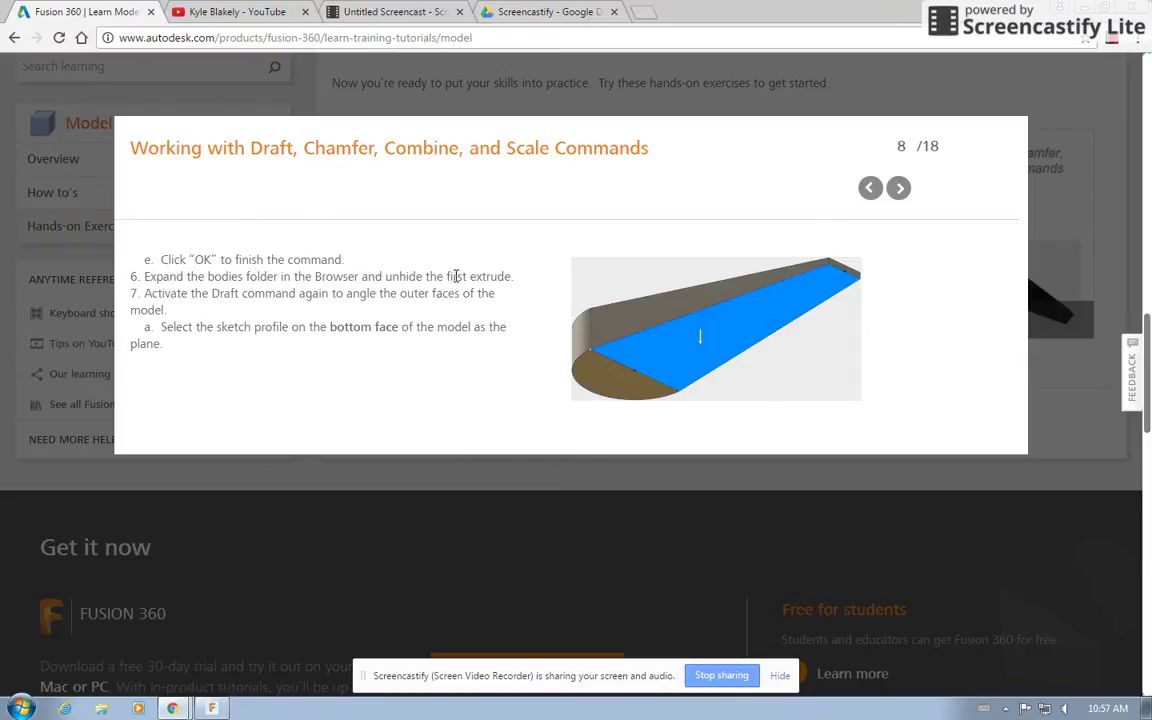
- Unhide the half-round Body5 beside the drafted wedge and orbit to view the underside
click(214, 709)
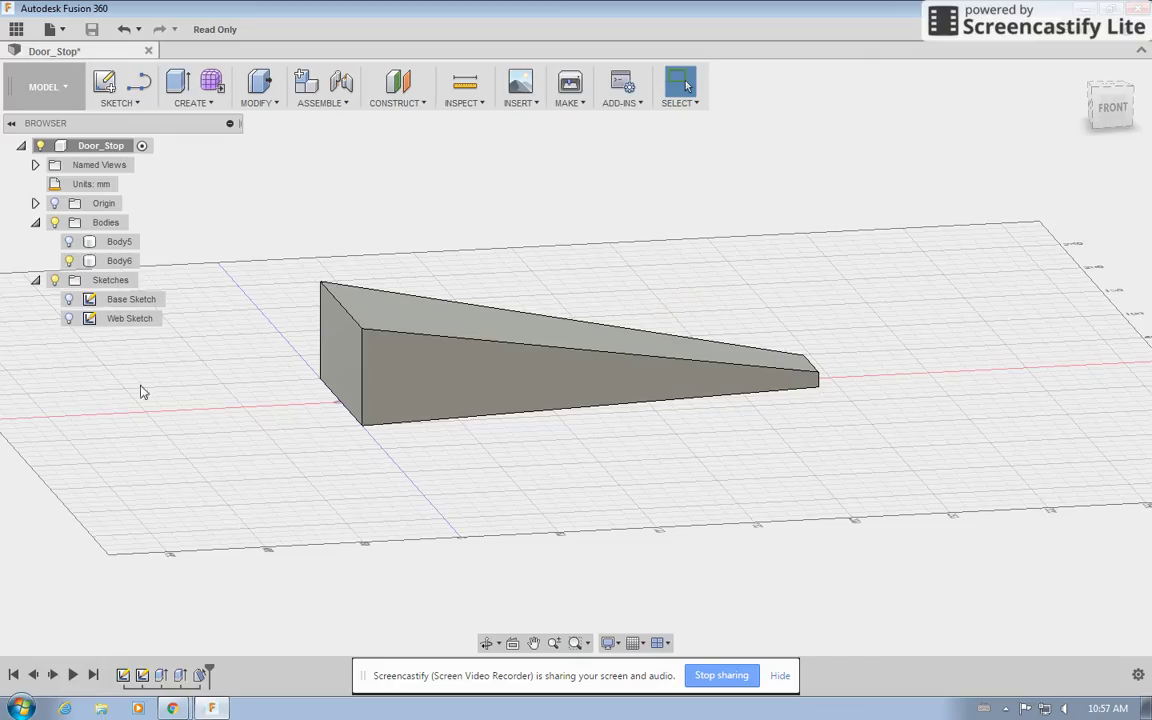
click(69, 242)
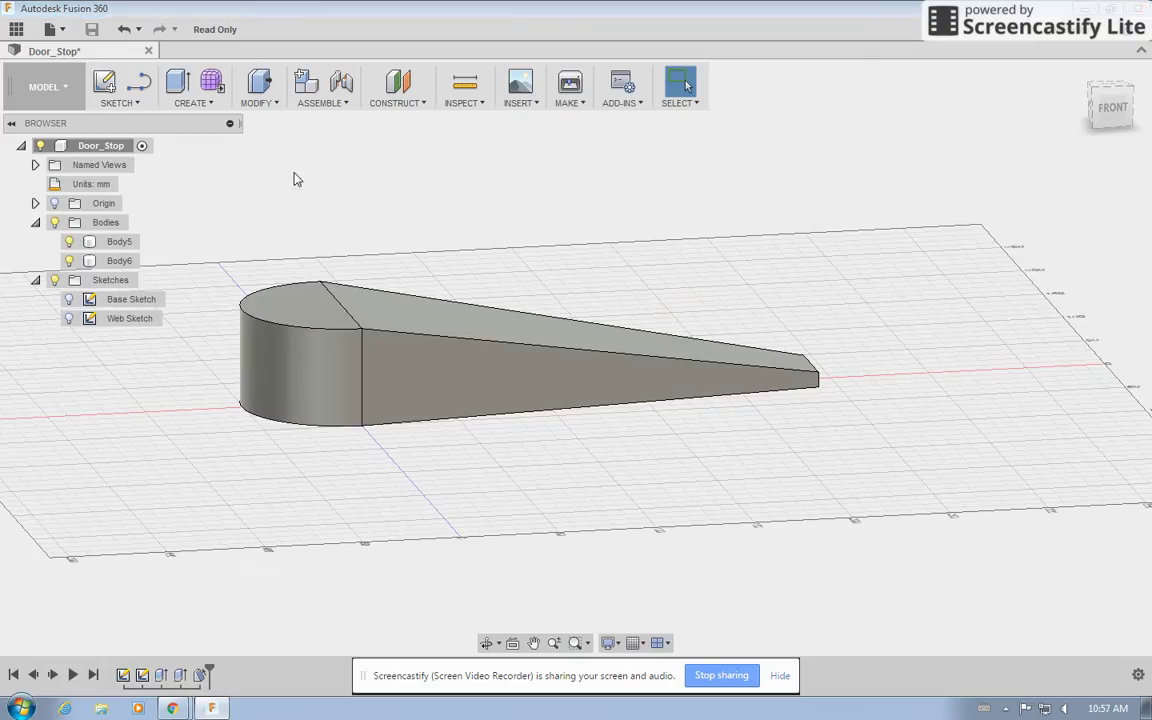
drag(1010, 100, 797, 142)
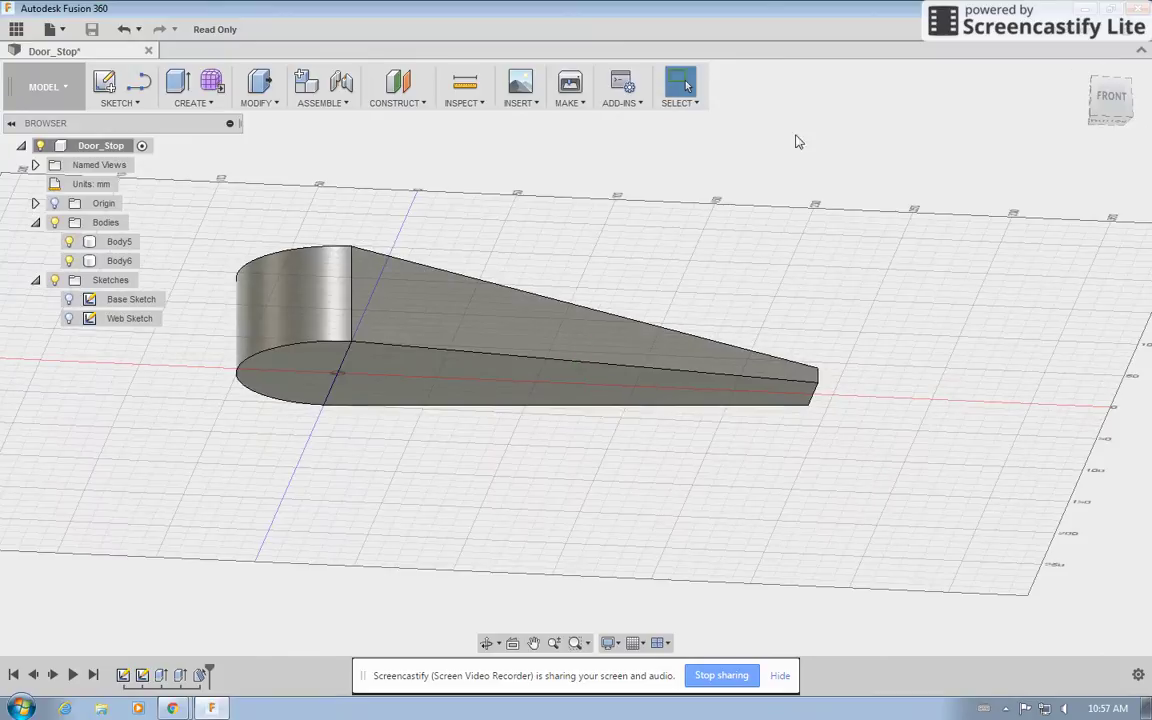
click(256, 101)
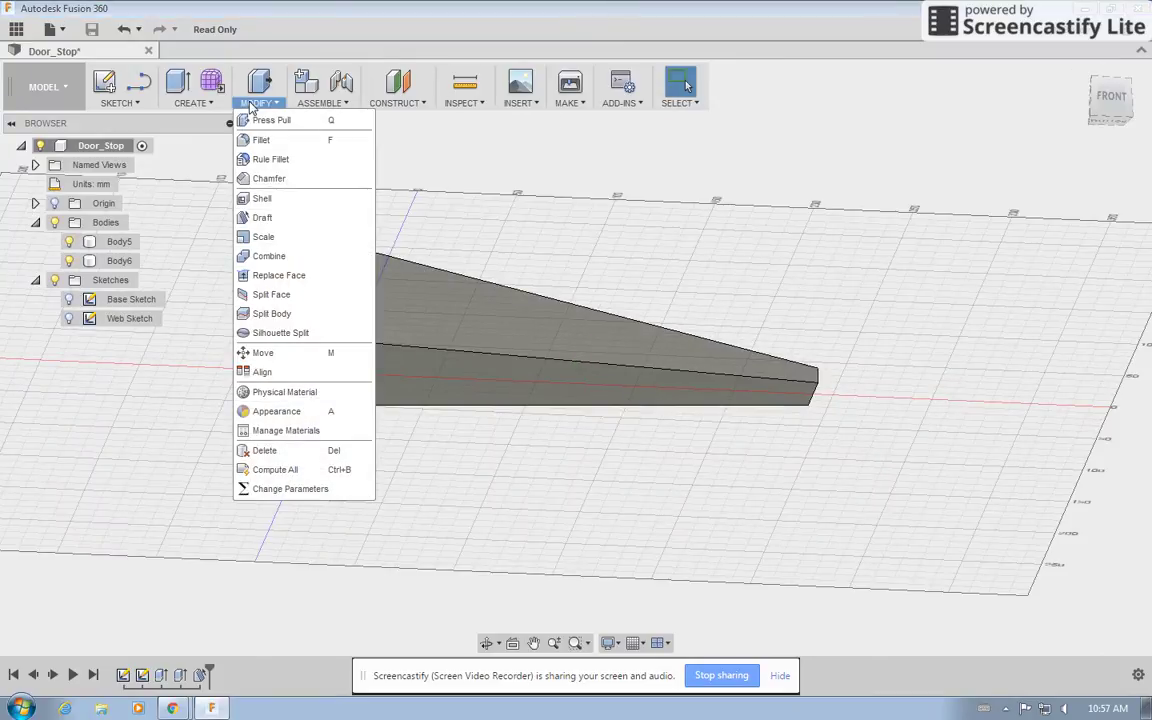
click(262, 217)
click(535, 405)
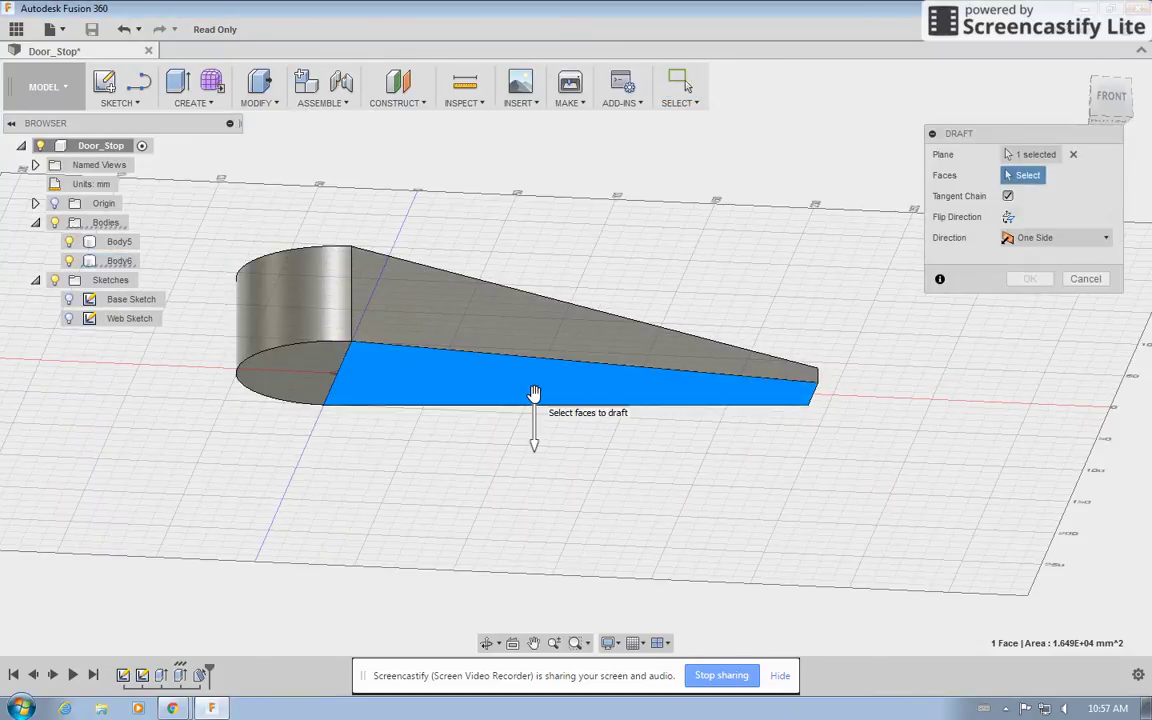
click(1008, 216)
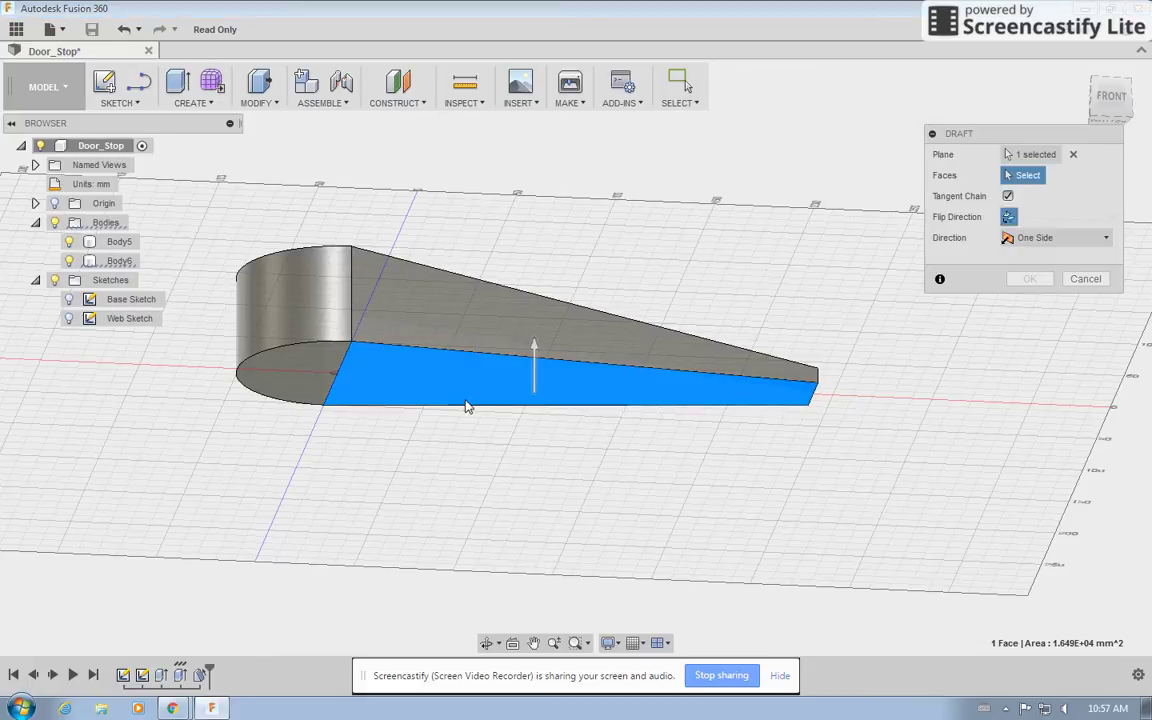
click(1118, 97)
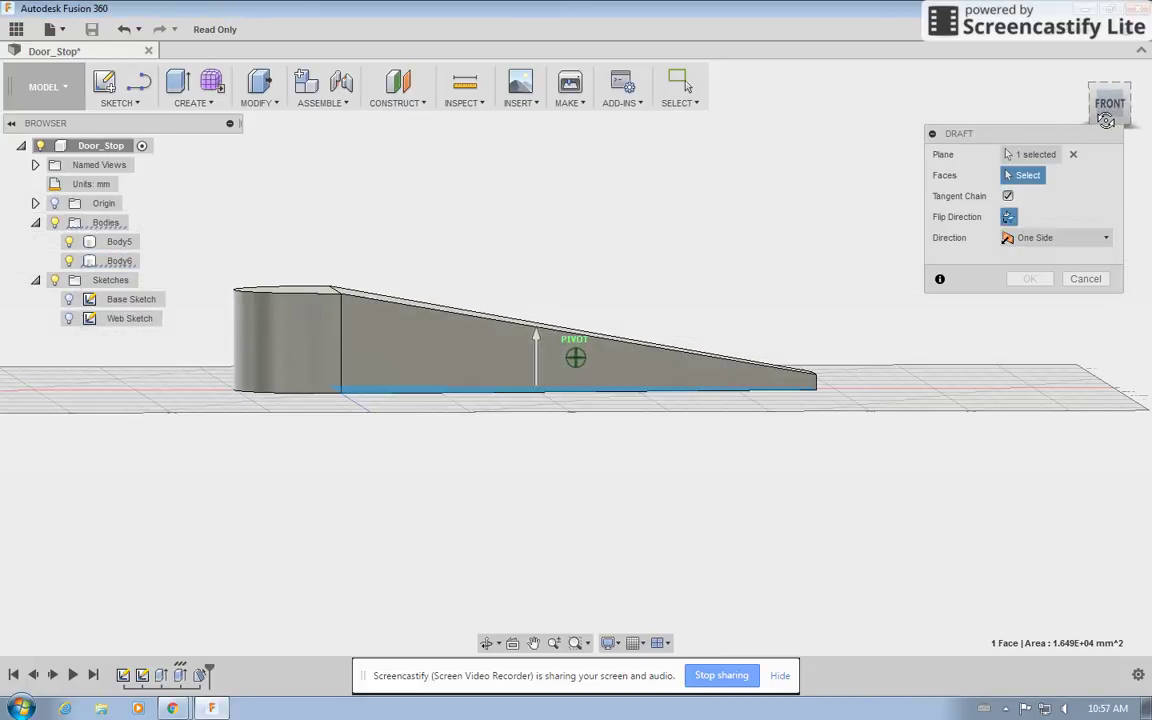
click(1010, 154)
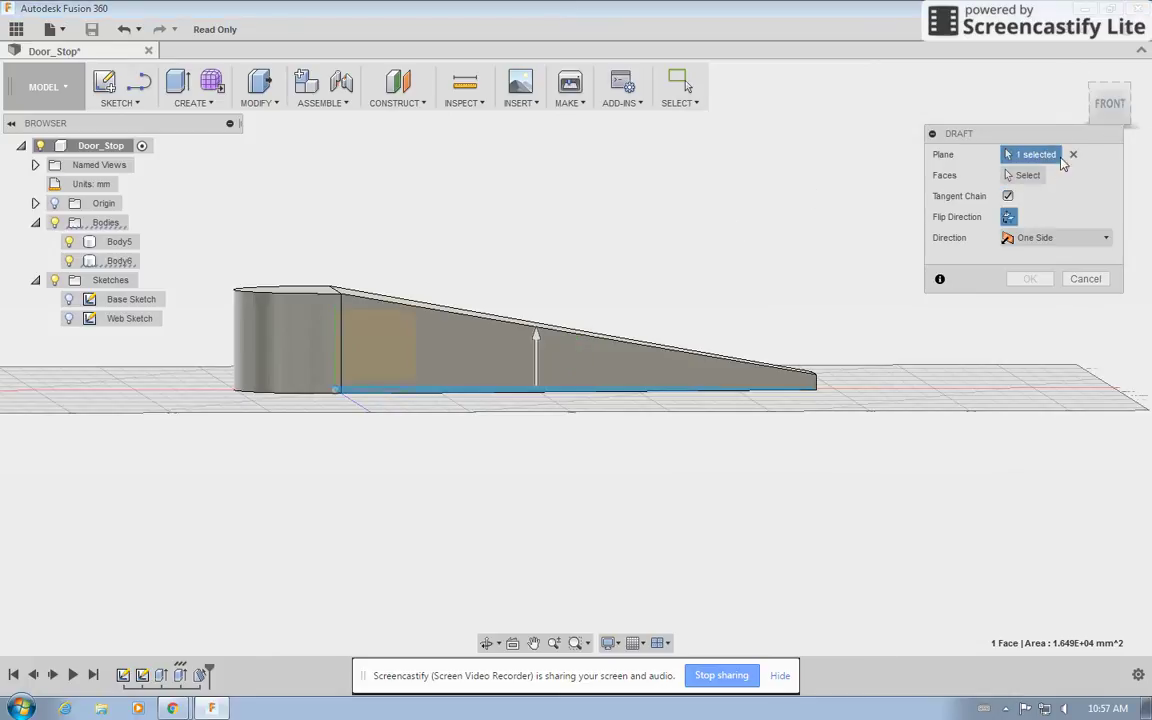
drag(1106, 98, 1103, 110)
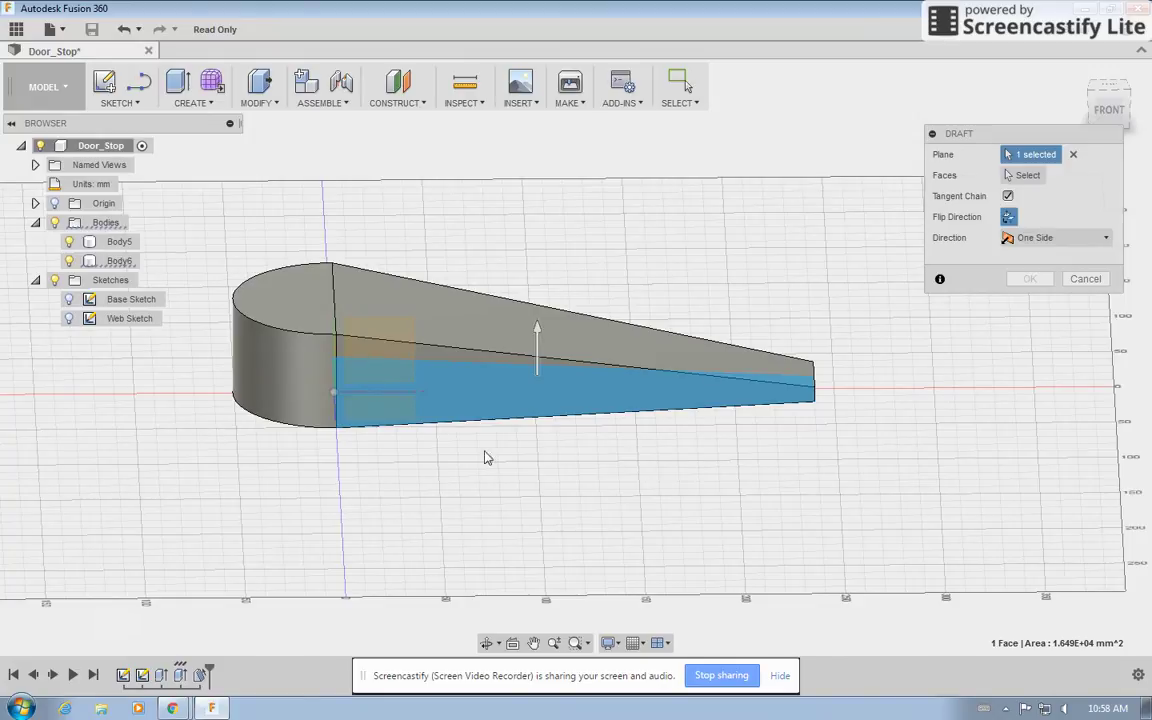
click(415, 401)
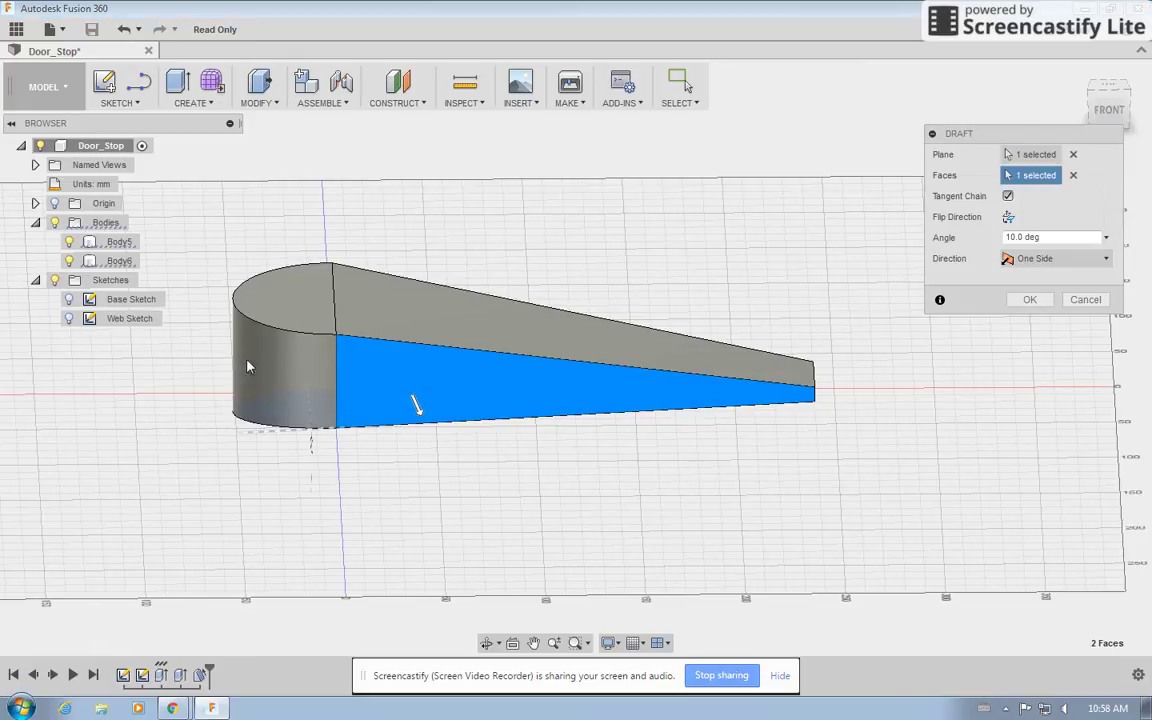
click(1085, 299)
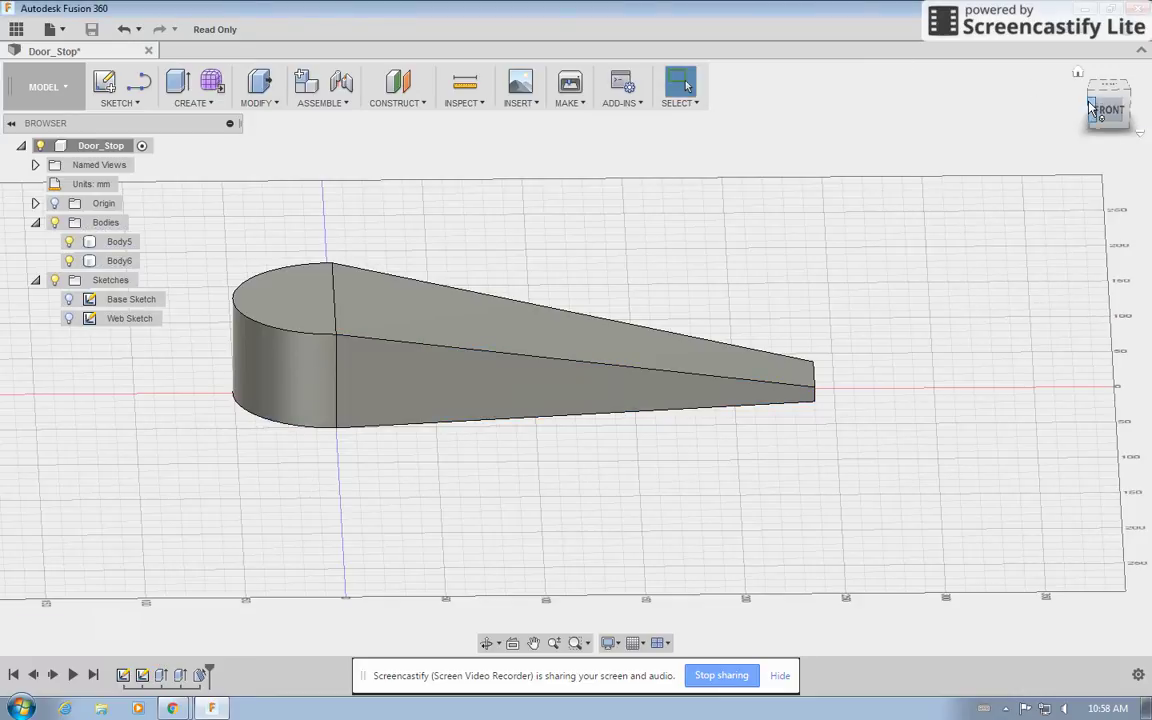
drag(1098, 105, 1104, 118)
- Set up a draft from the bottom face, direction flipped, on the sloped top, curved end and side faces
click(257, 103)
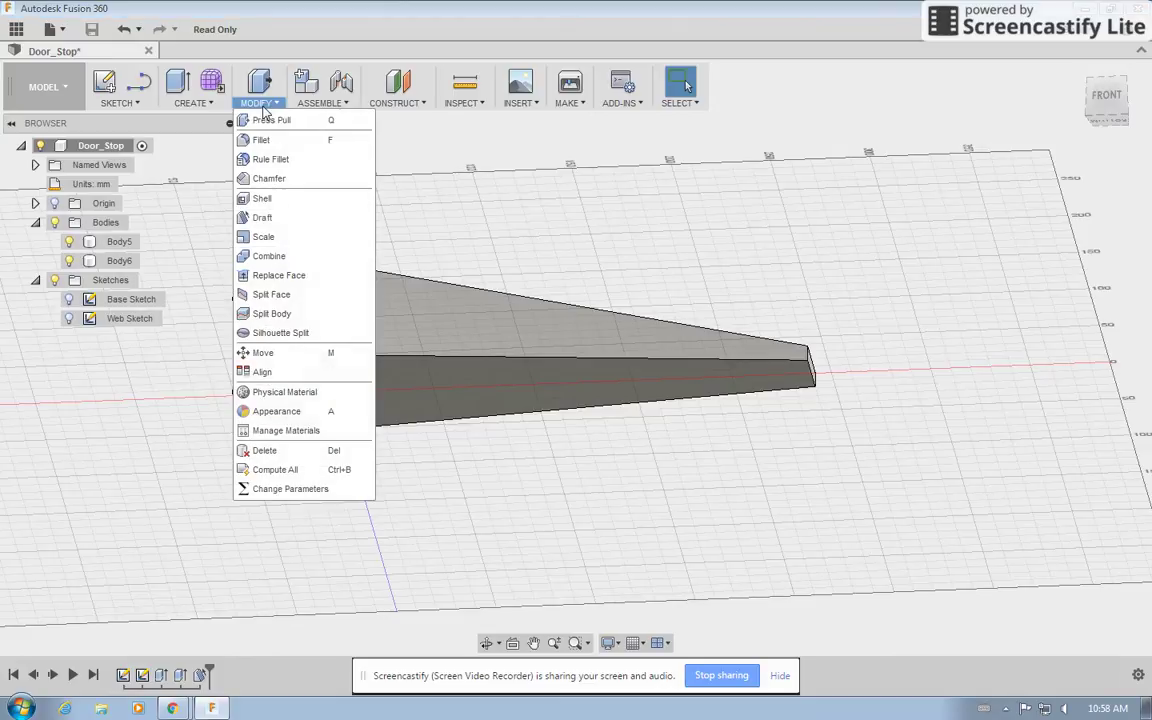
click(254, 220)
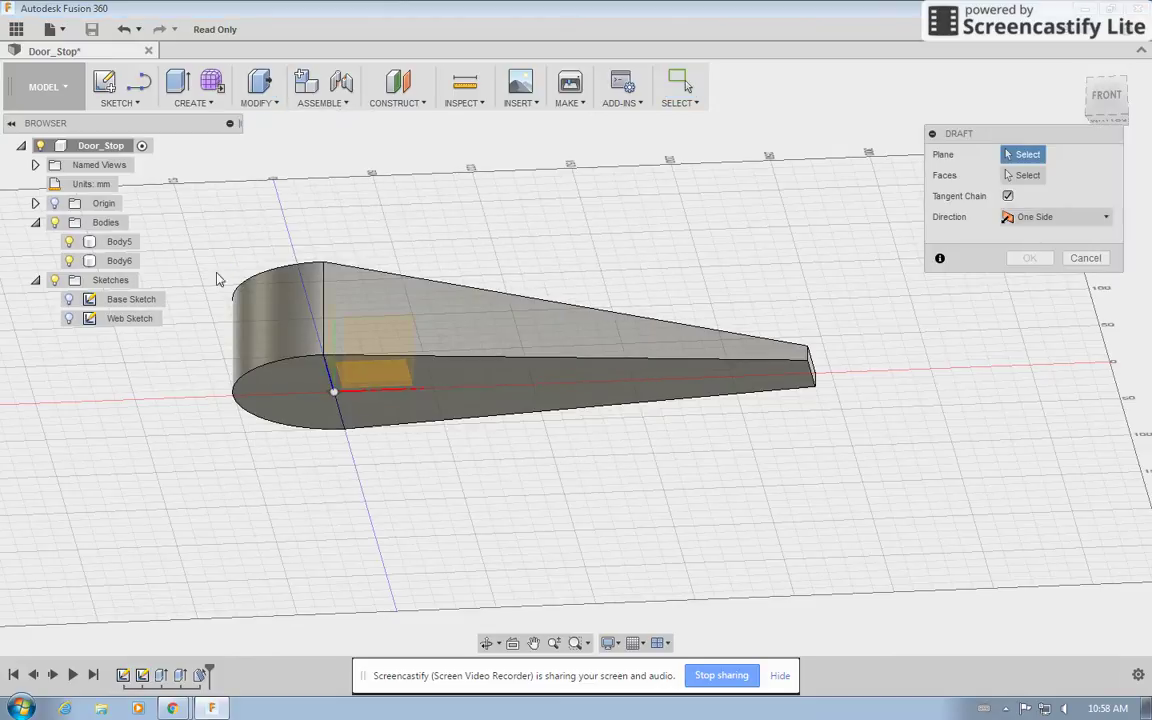
click(674, 383)
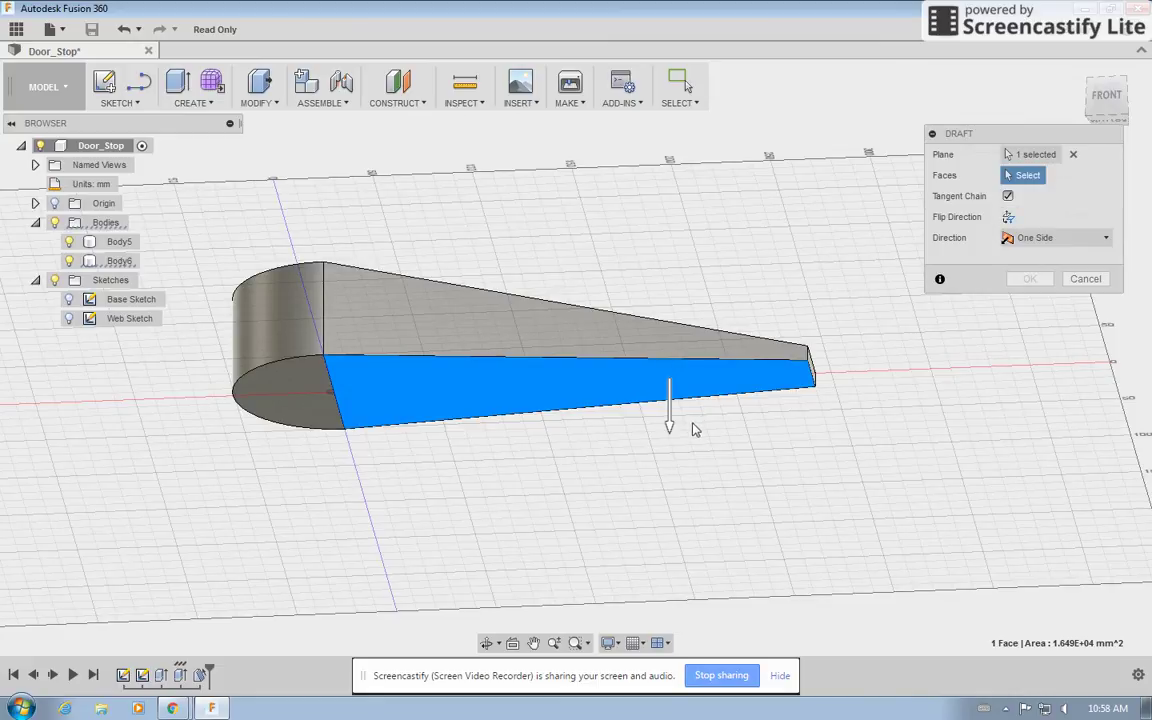
drag(665, 416, 679, 312)
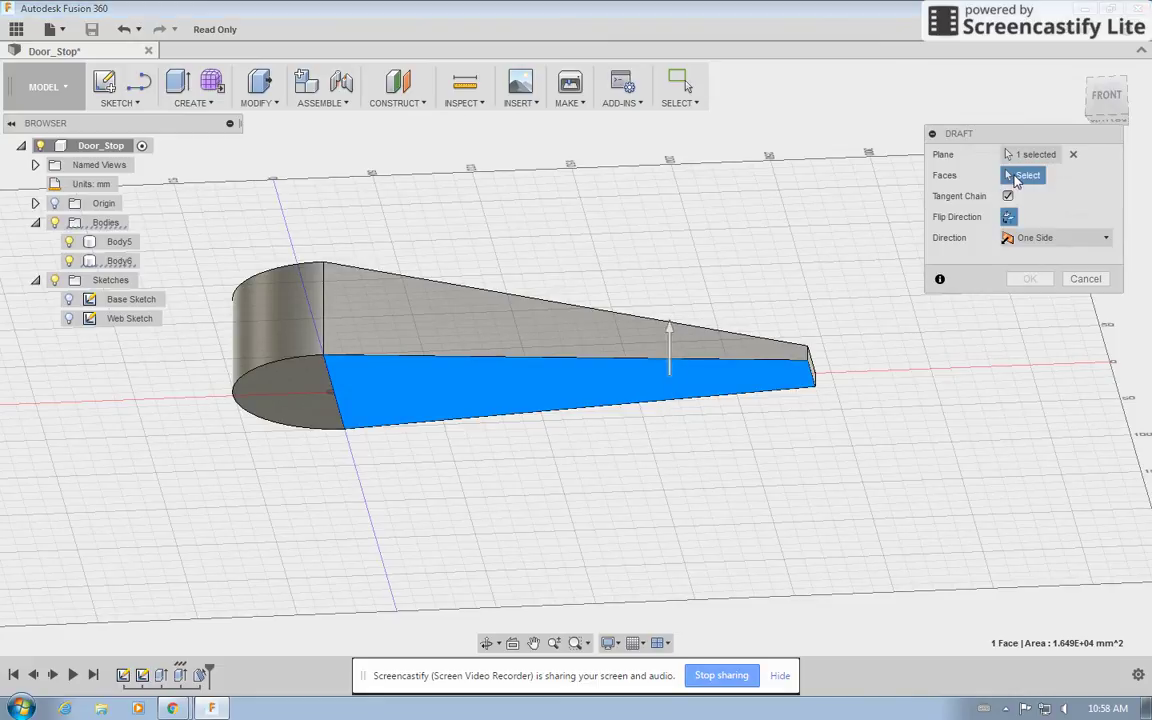
click(408, 315)
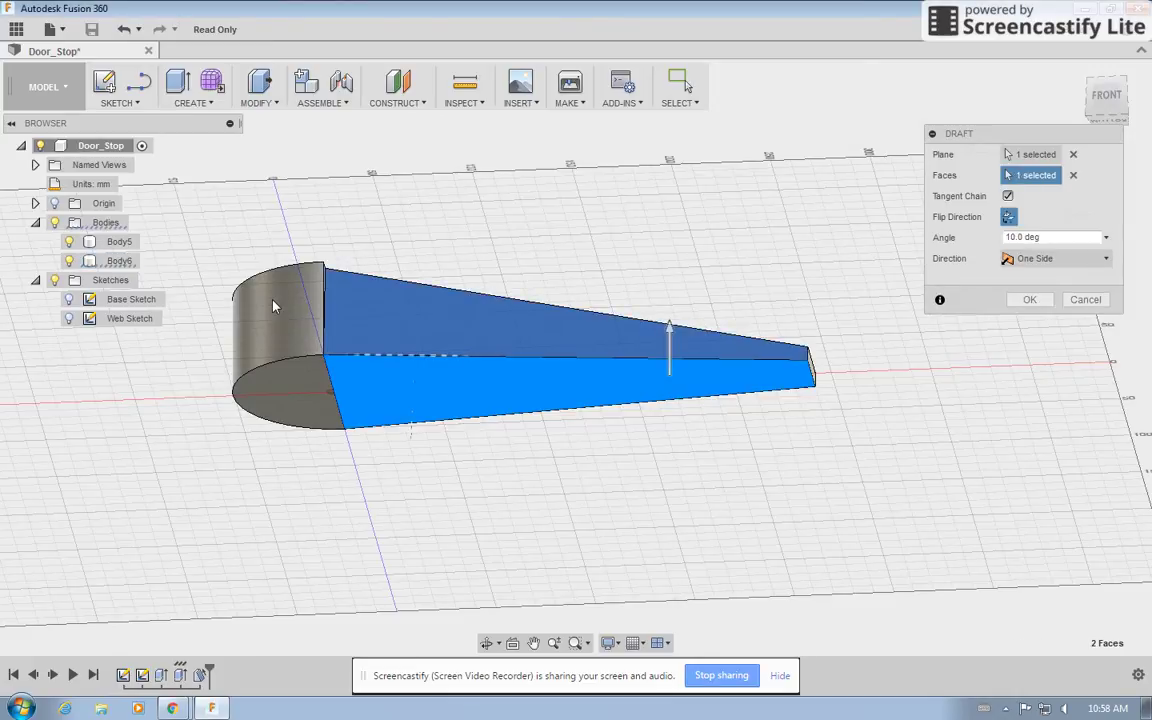
click(1089, 80)
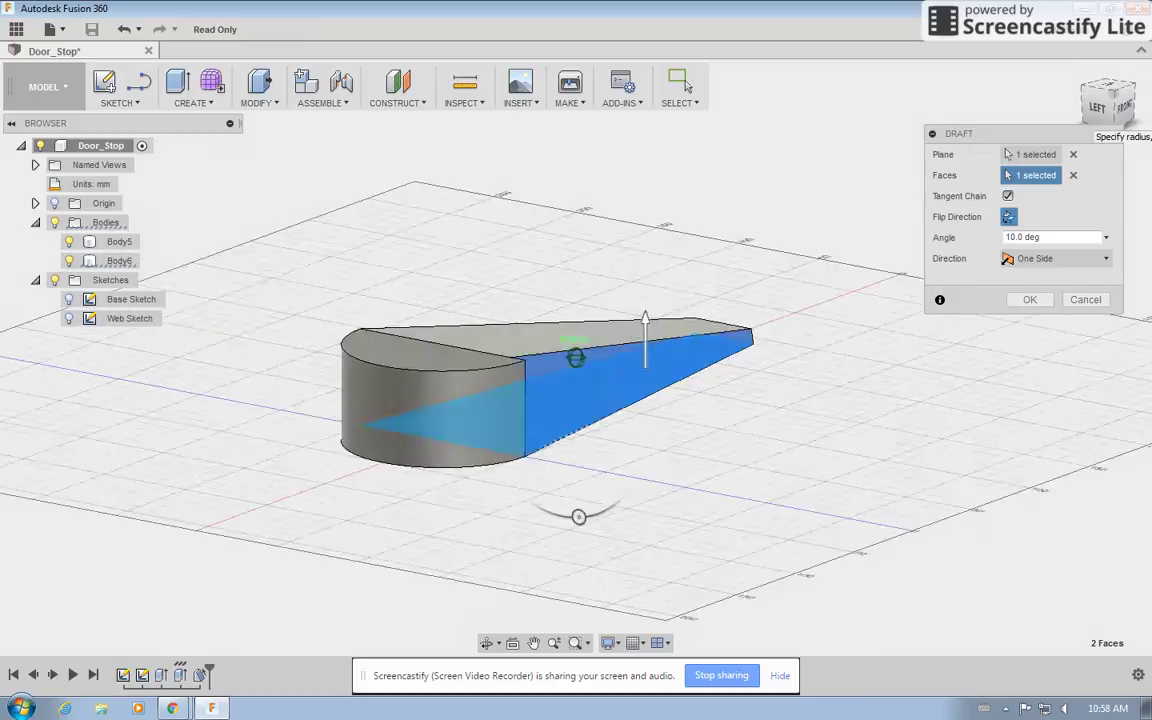
click(1097, 106)
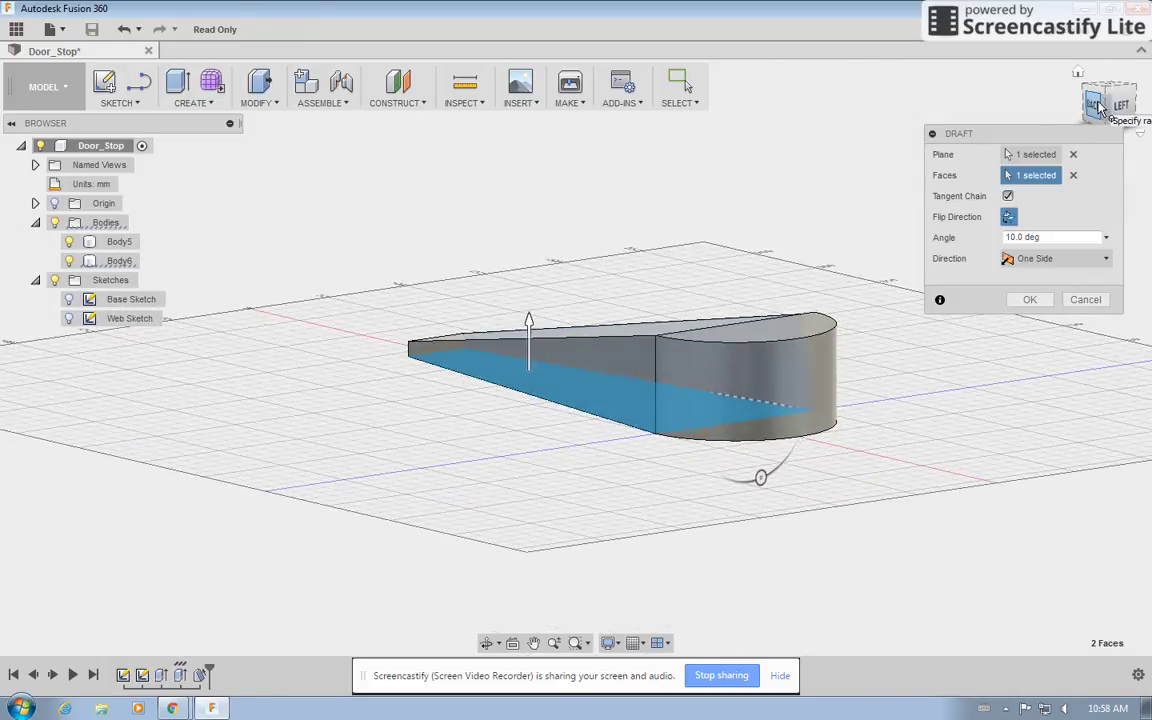
click(756, 401)
click(609, 386)
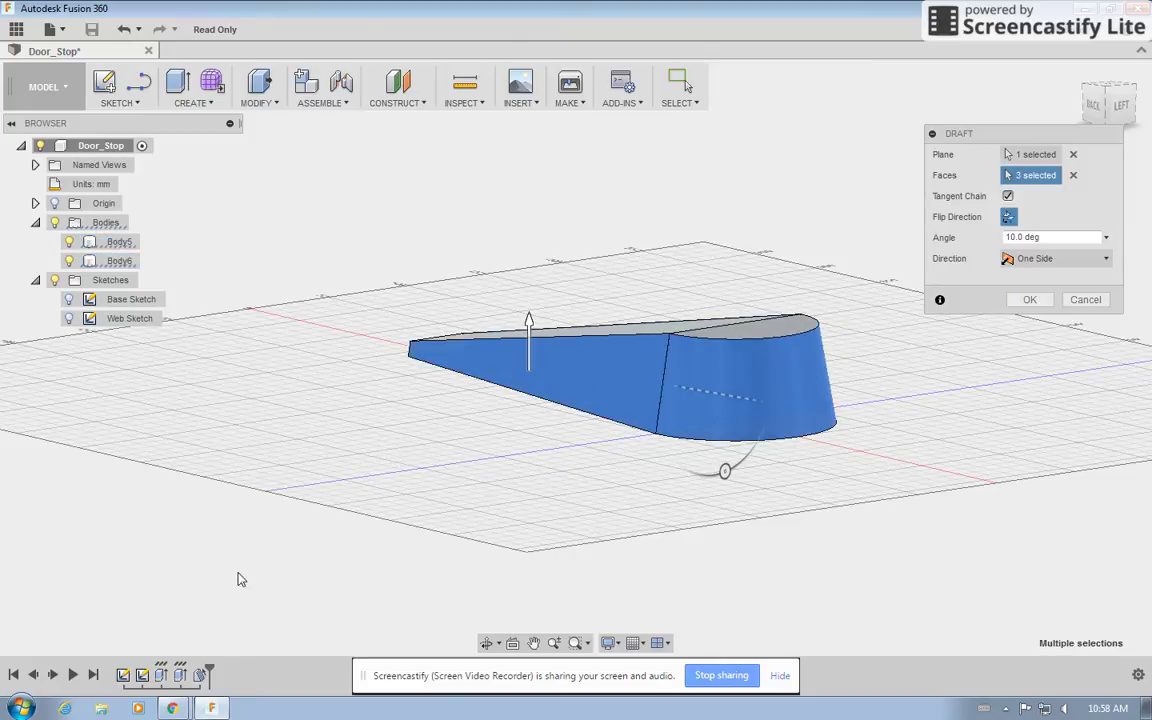
- Advance the tutorial to step 9, then apply the draft at 10°
click(209, 685)
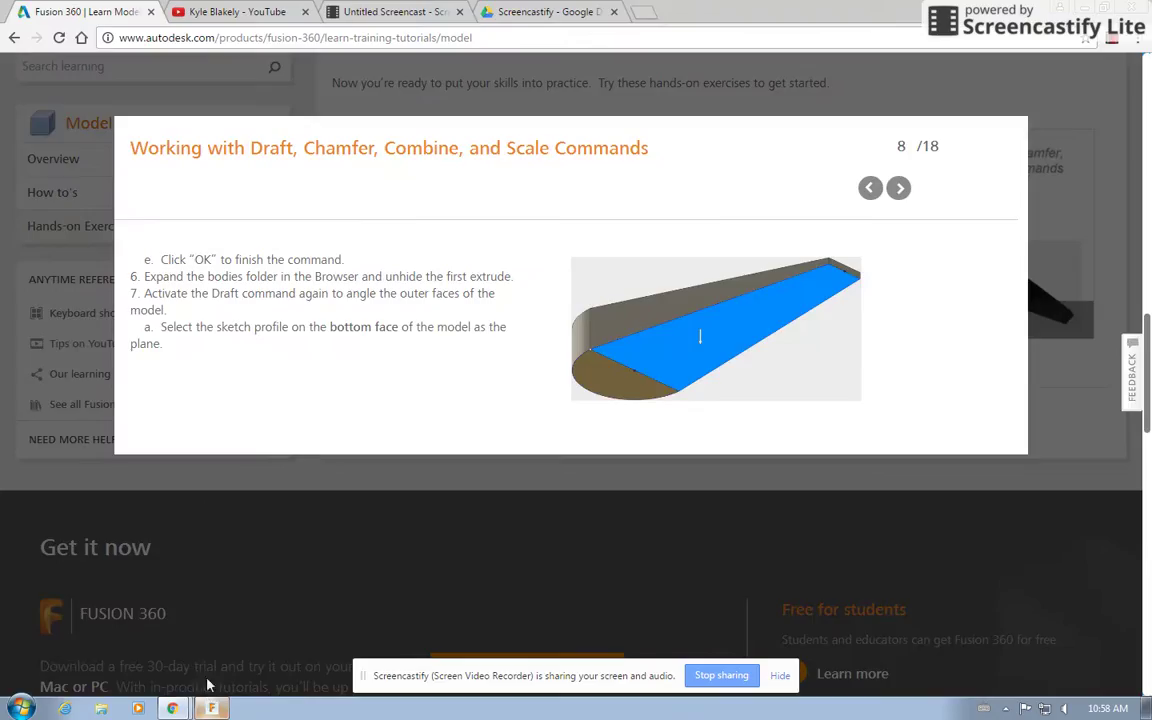
click(898, 190)
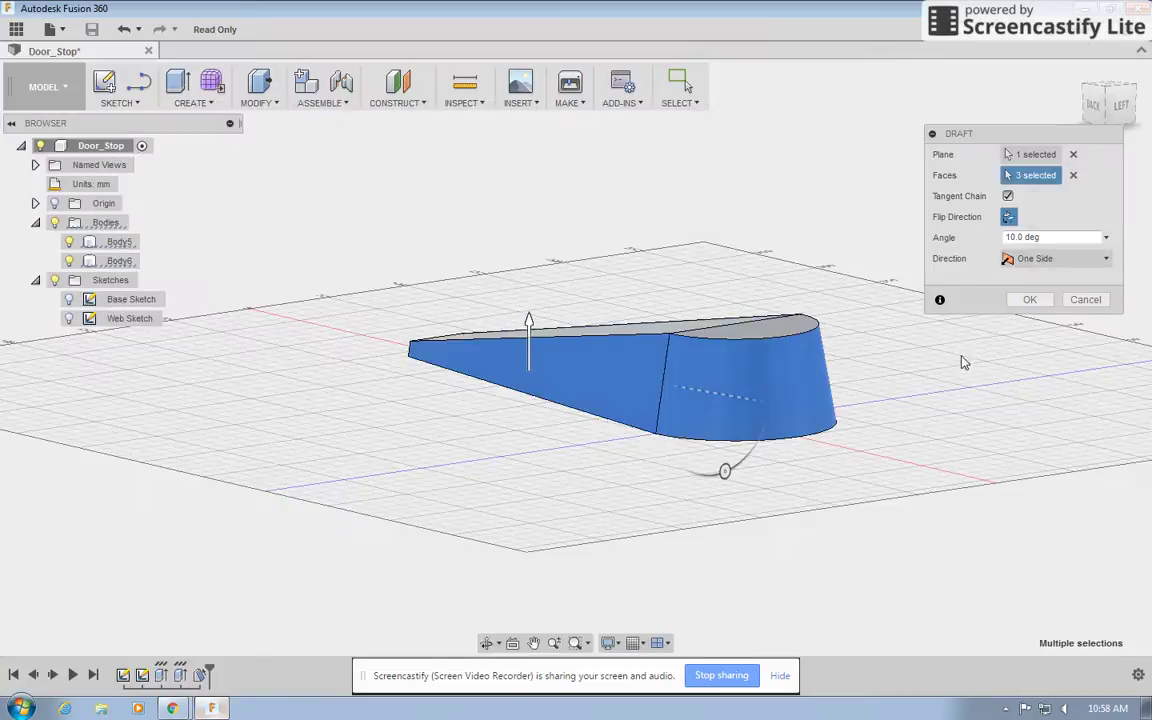
click(211, 708)
click(1019, 237)
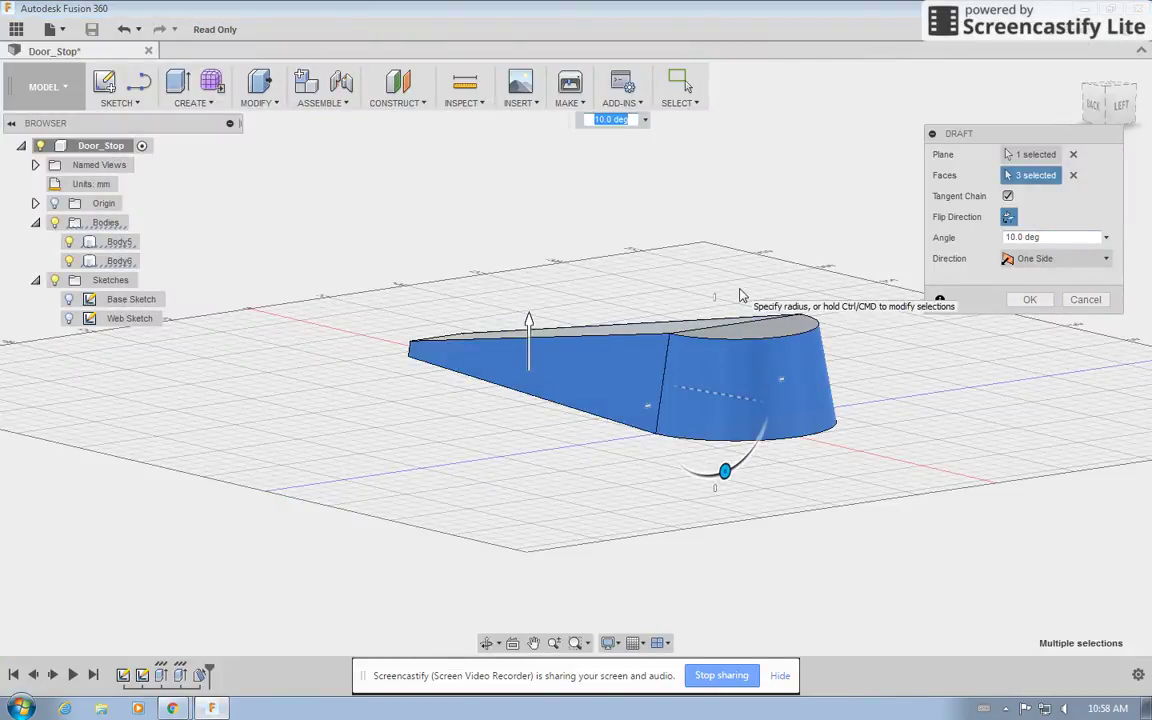
key(Return)
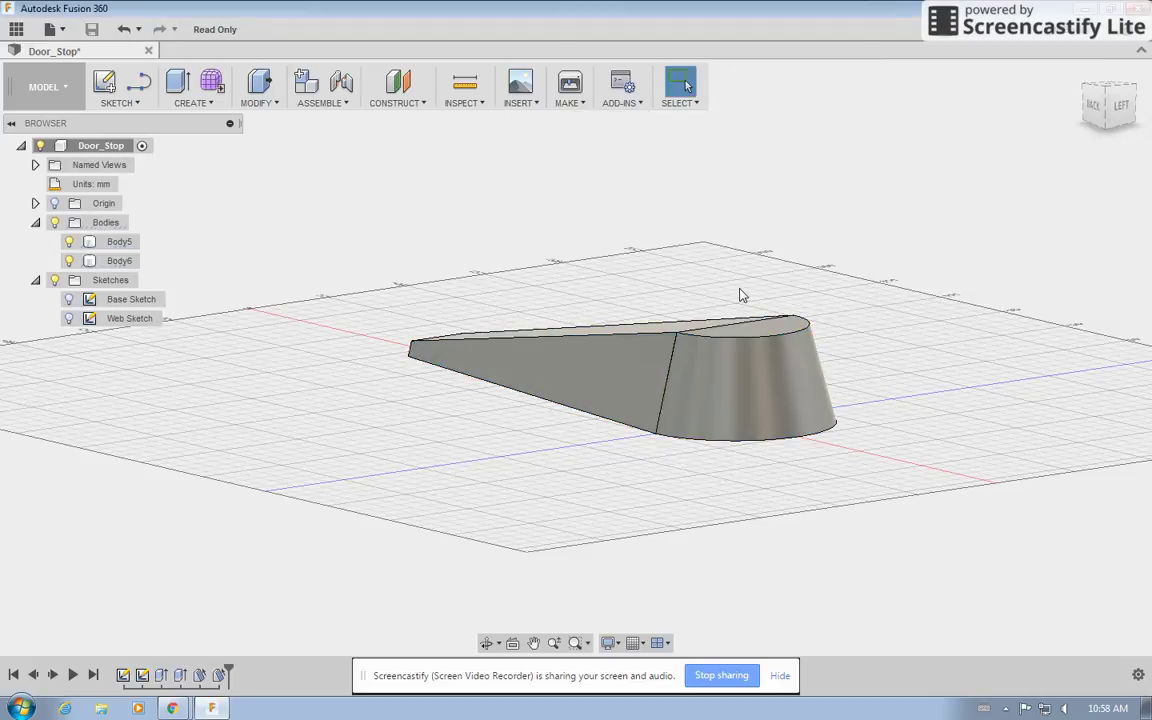
- Orbit to the front, advance the tutorial to step 10, and zoom onto the wedge's thin end
shift+middle_drag(864, 278, 410, 300)
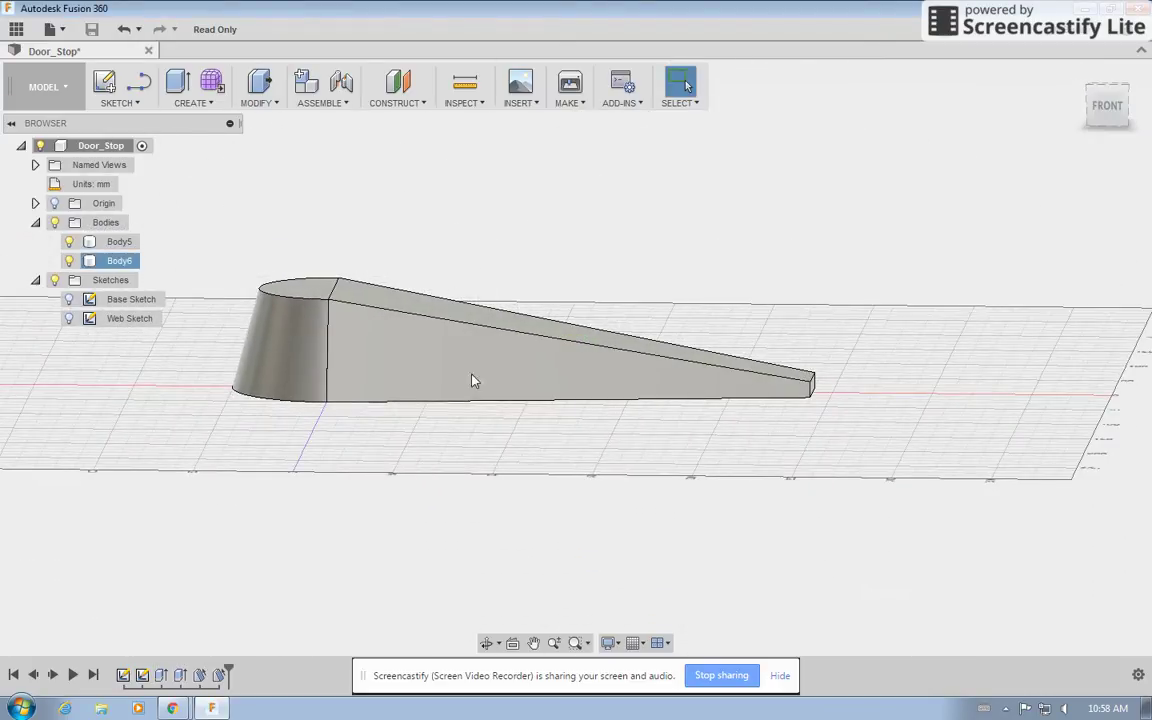
click(172, 708)
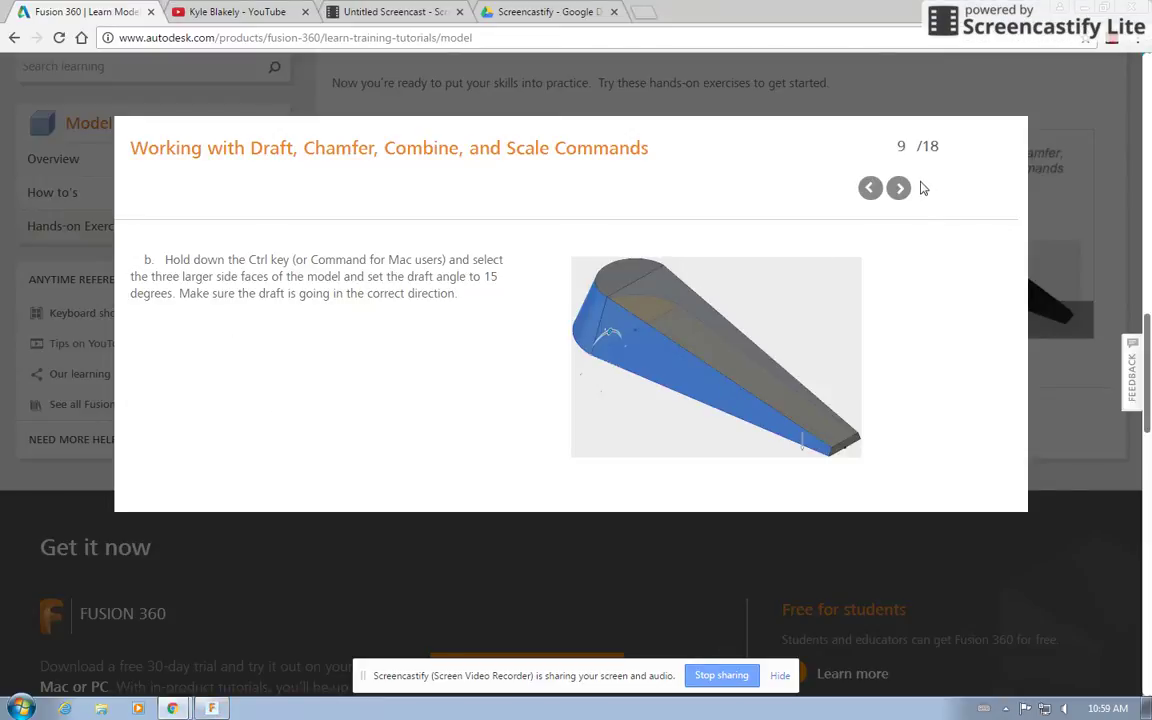
click(899, 188)
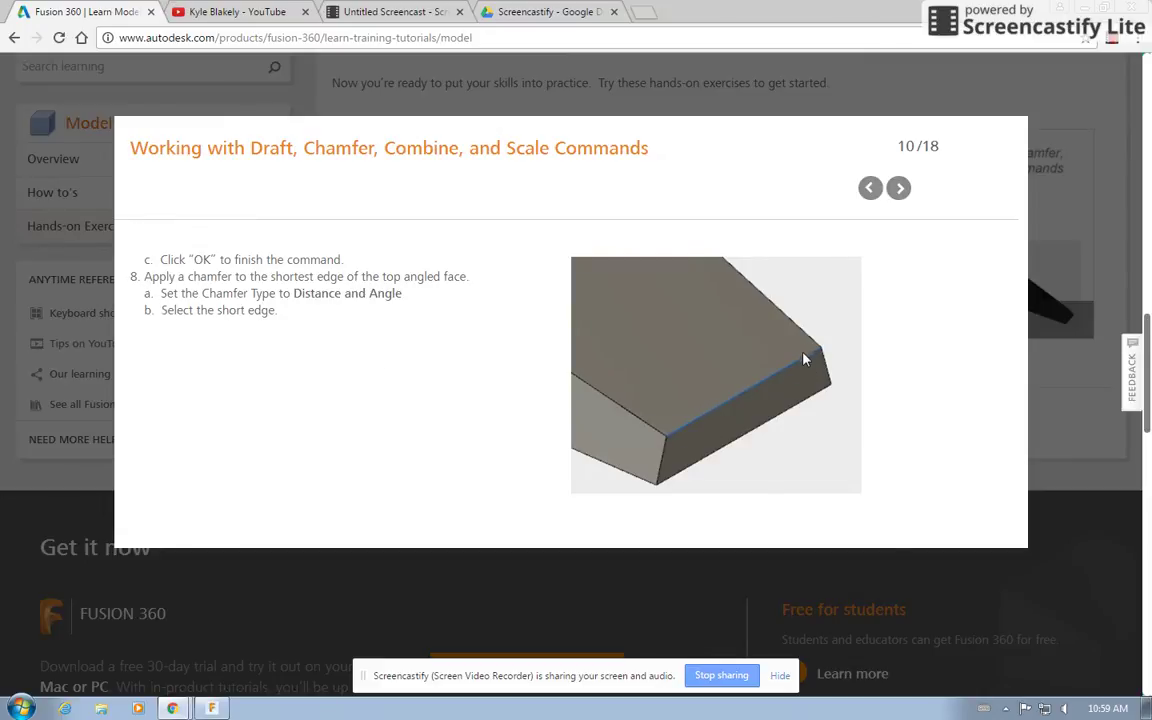
click(211, 708)
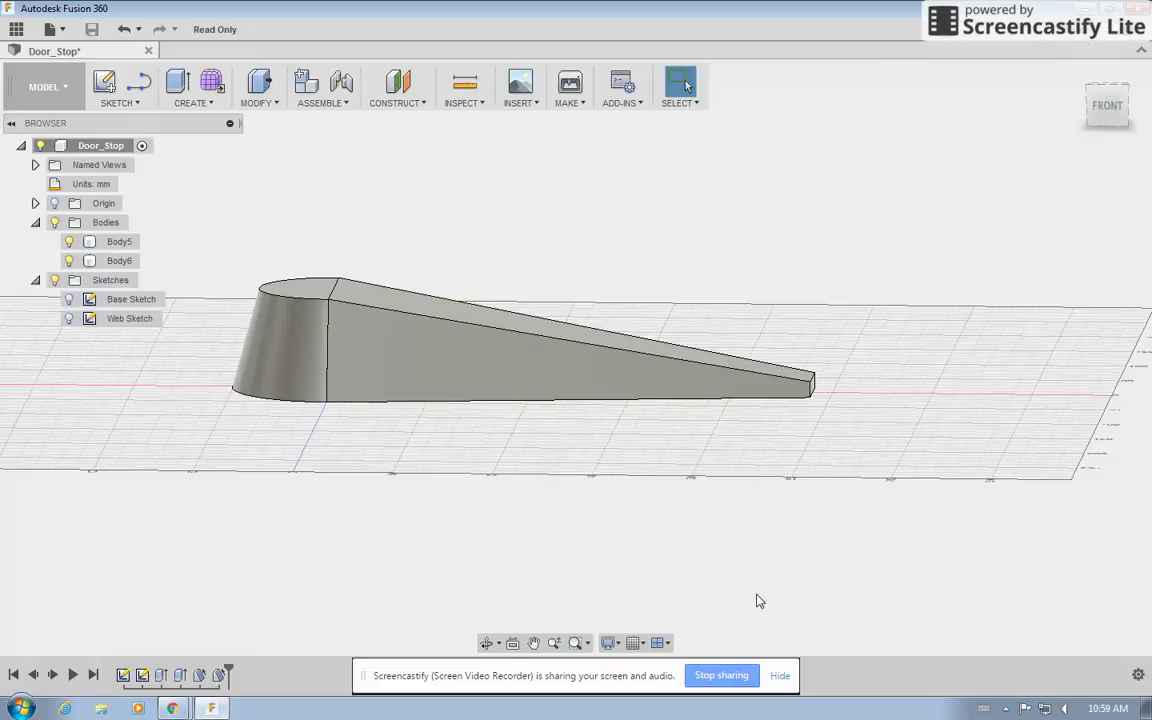
scroll(829, 388, down, 1)
scroll(822, 384, up, 8)
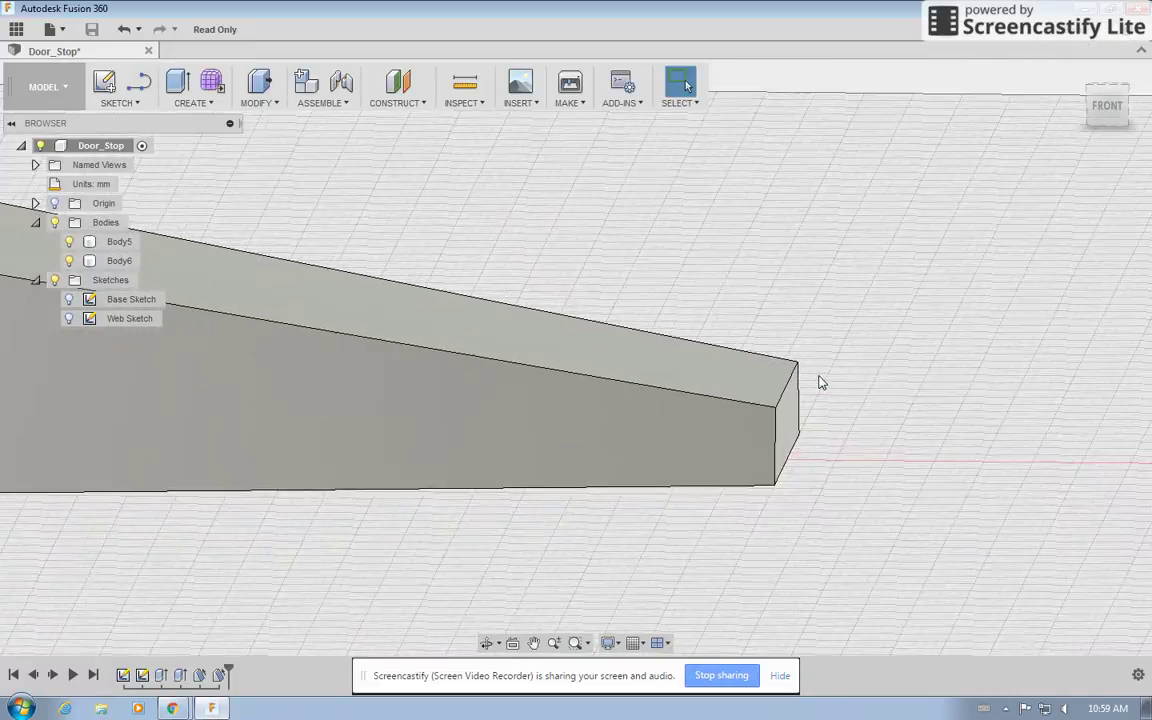
click(256, 98)
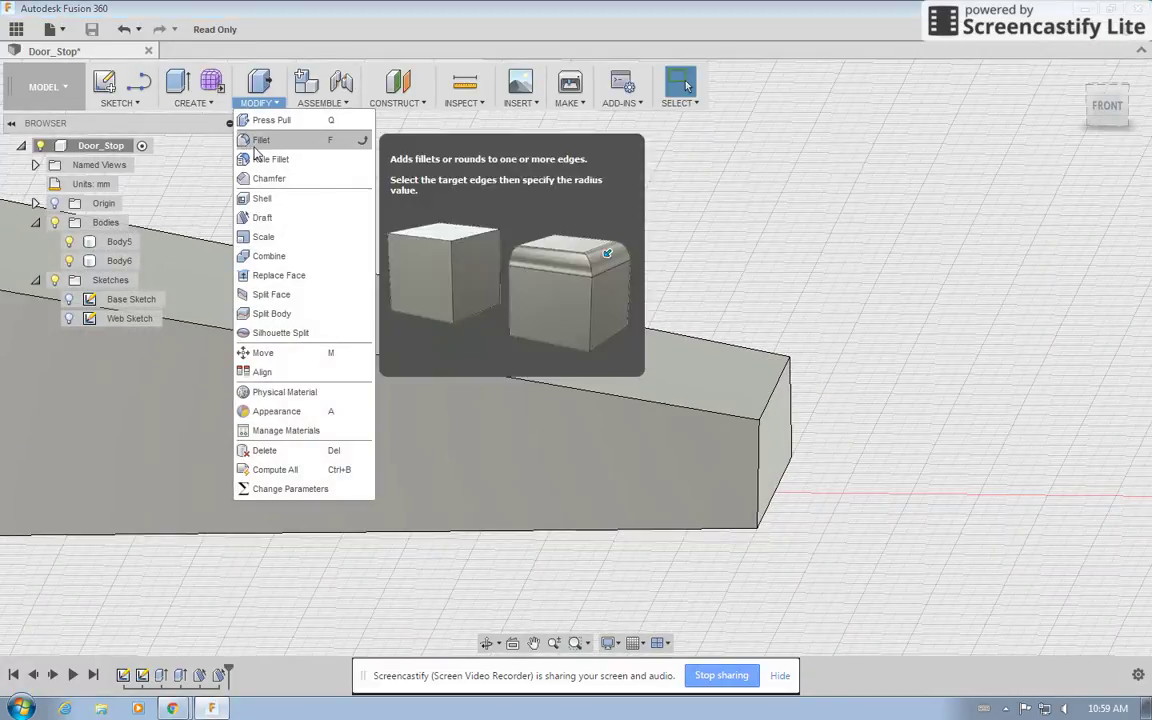
- Chamfer the short top edge at the thin end by distance and angle: 10 mm, 35°
click(262, 182)
click(776, 395)
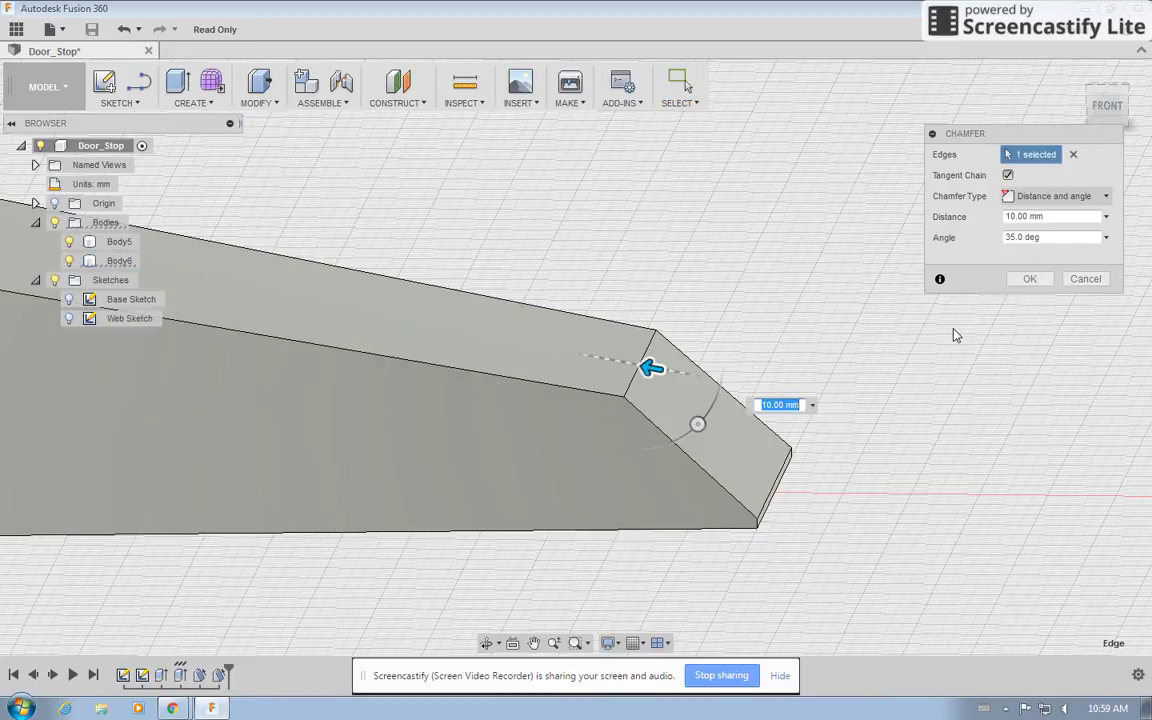
click(1050, 196)
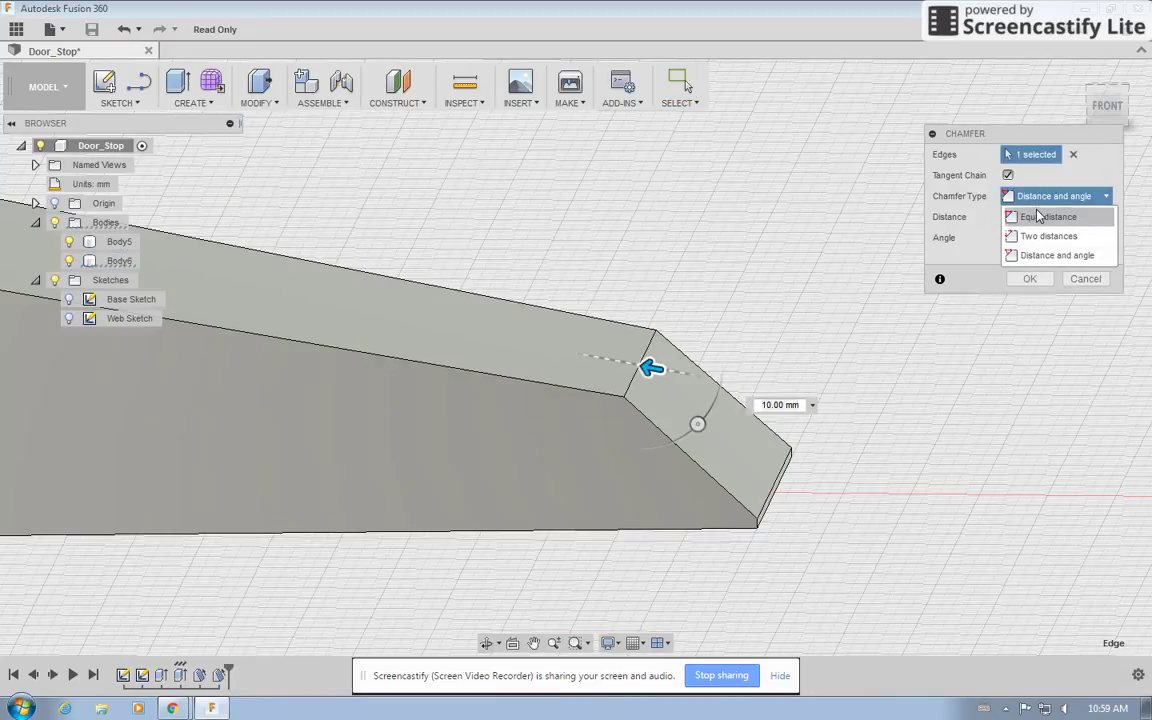
click(1038, 213)
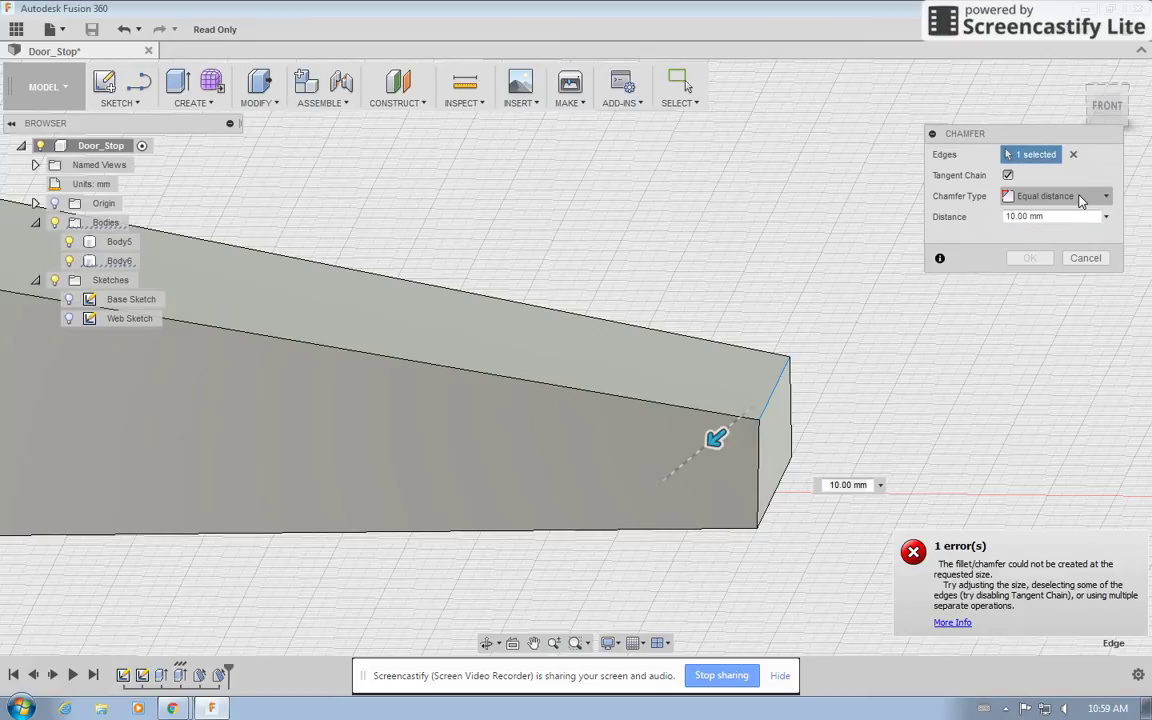
click(1080, 196)
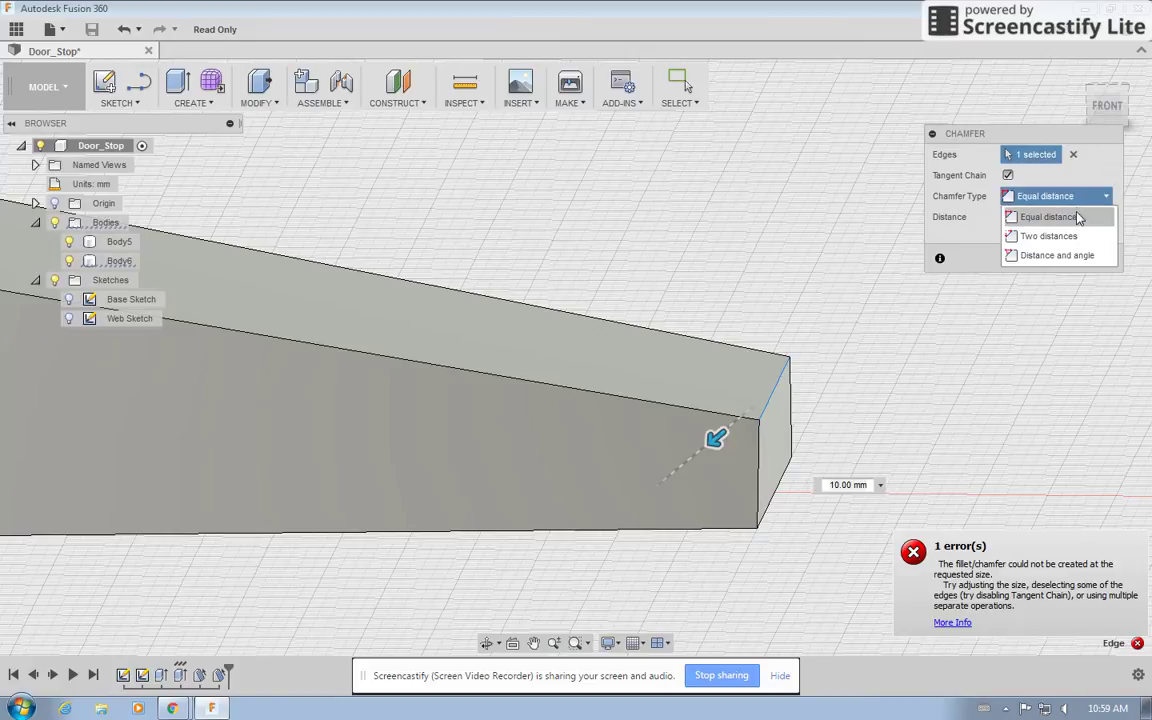
click(1040, 256)
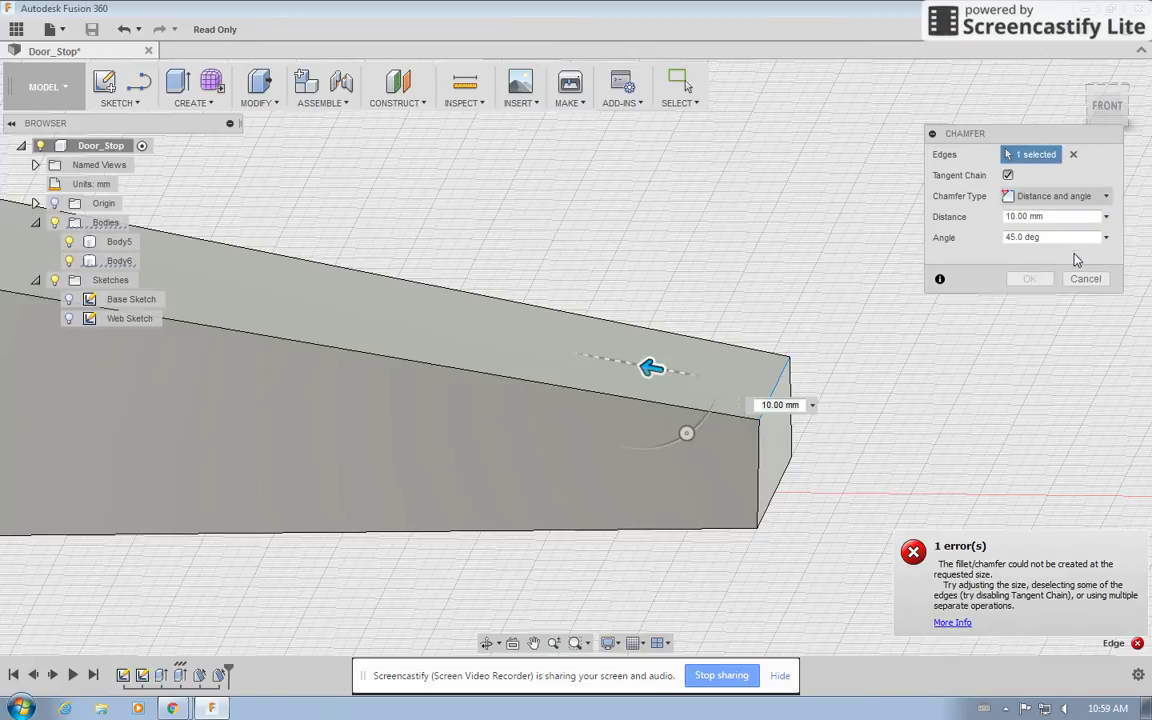
click(1020, 238)
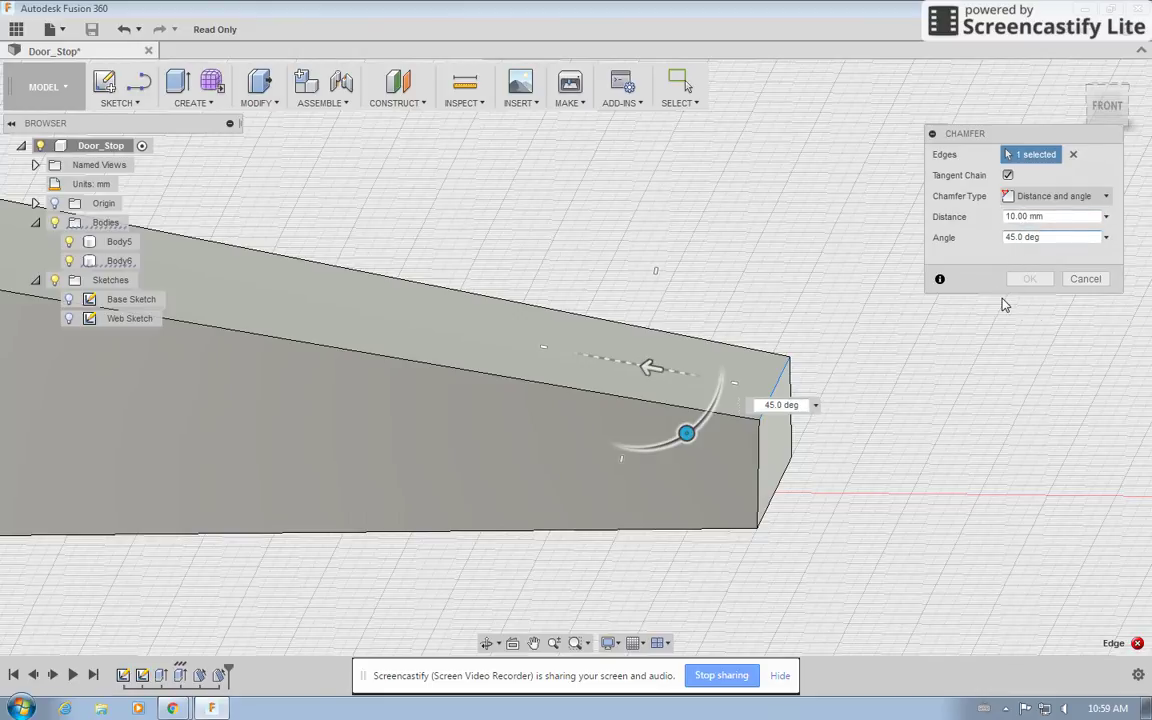
key(BackSpace)
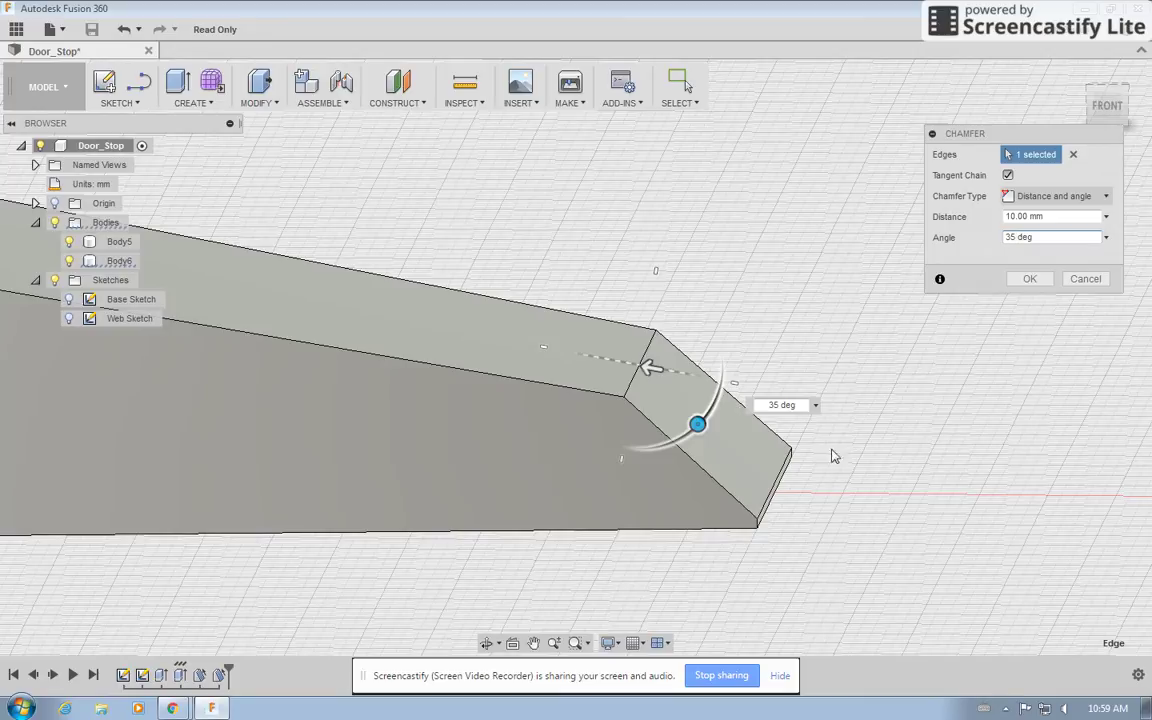
click(1029, 280)
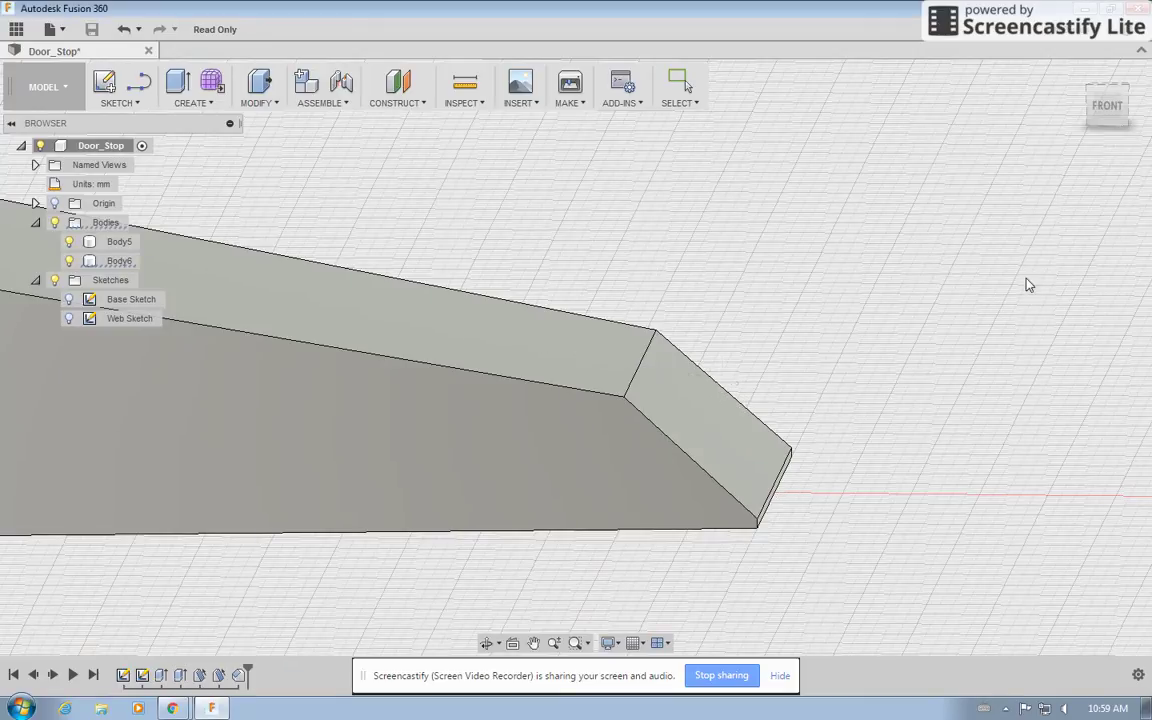
click(1107, 105)
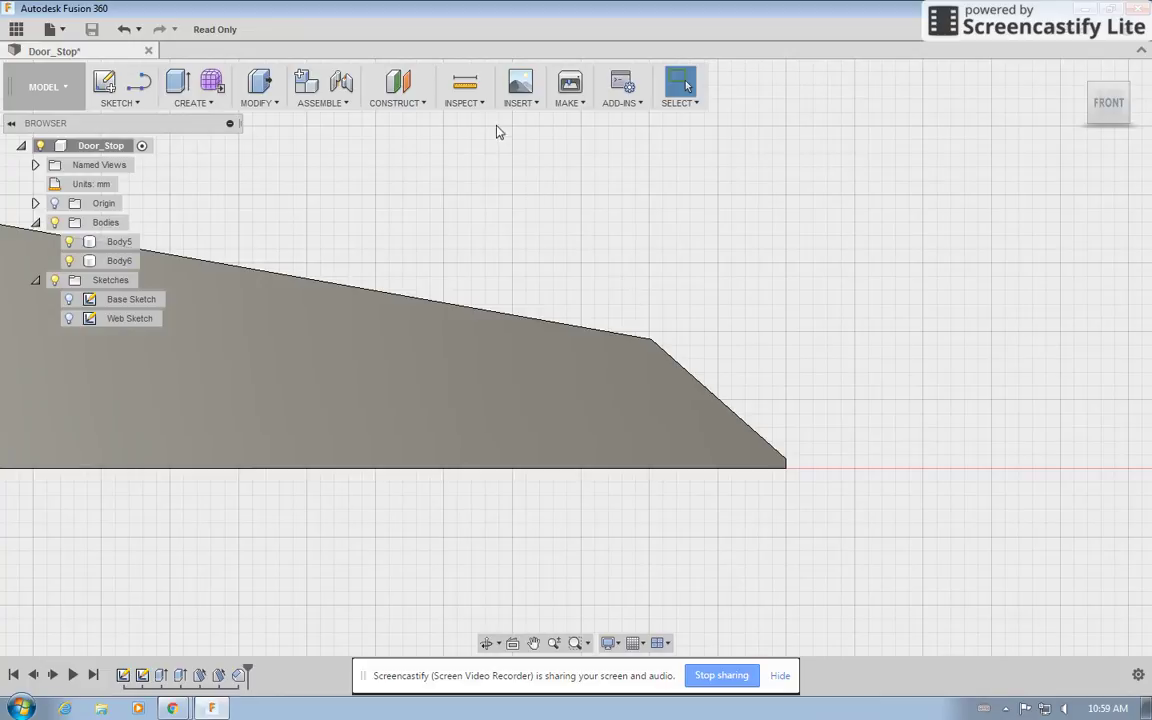
- Measure the chamfered slope between its top and bottom corners: 13.206 mm
click(465, 82)
click(653, 341)
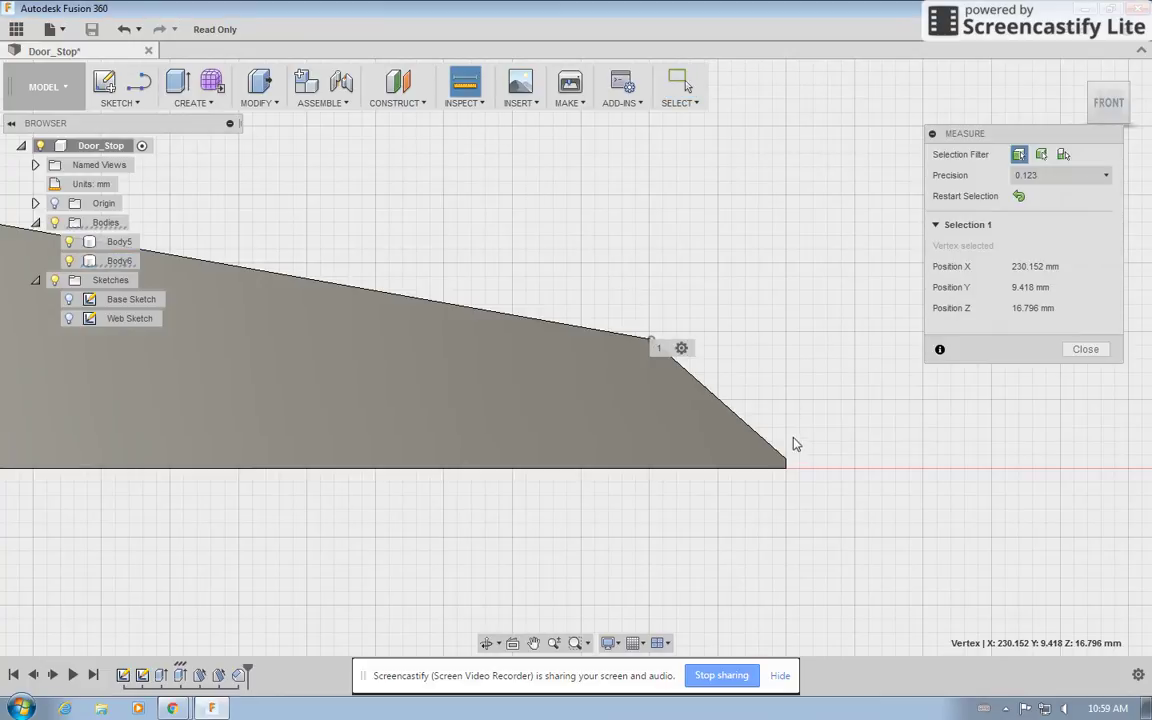
click(788, 464)
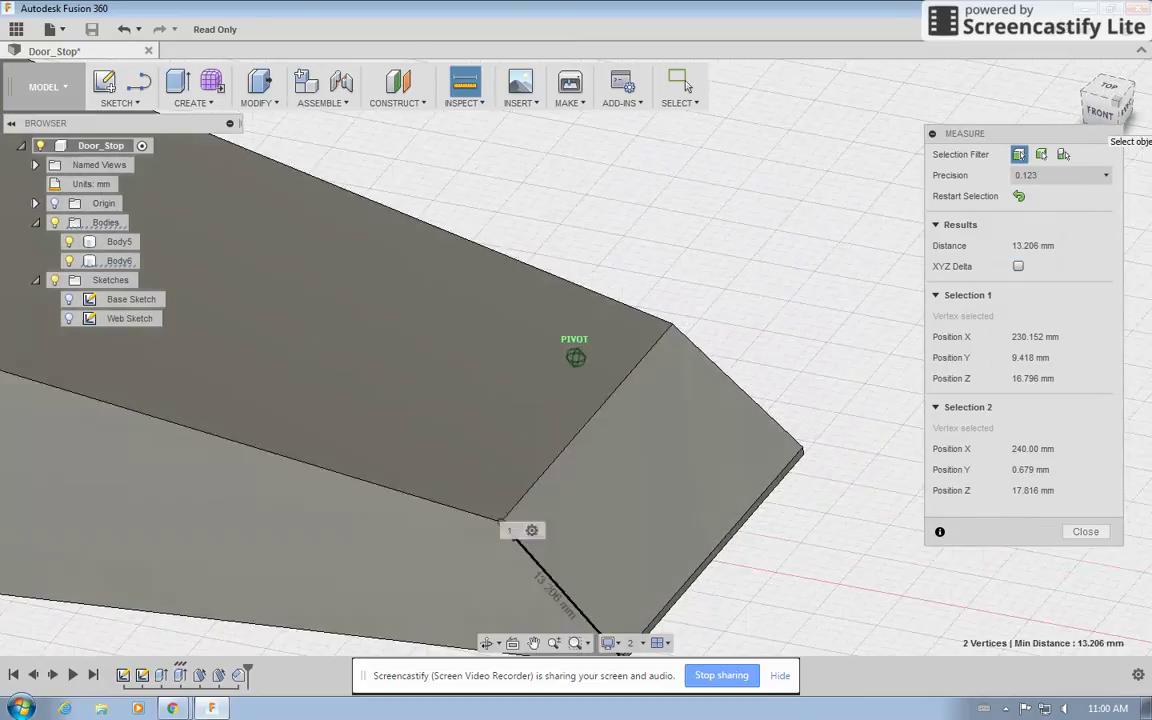
mouse_move(1108, 118)
shift+middle_down()
mouse_move(1100, 125)
mouse_move(1100, 97)
shift+middle_up()
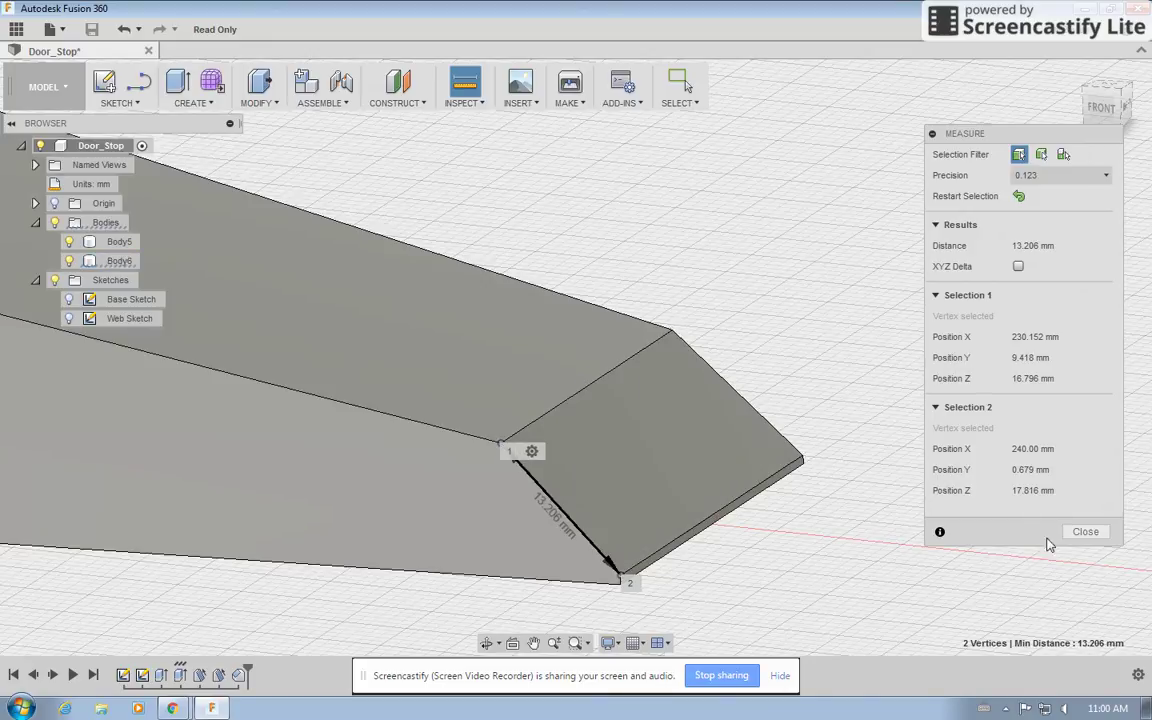
click(1085, 531)
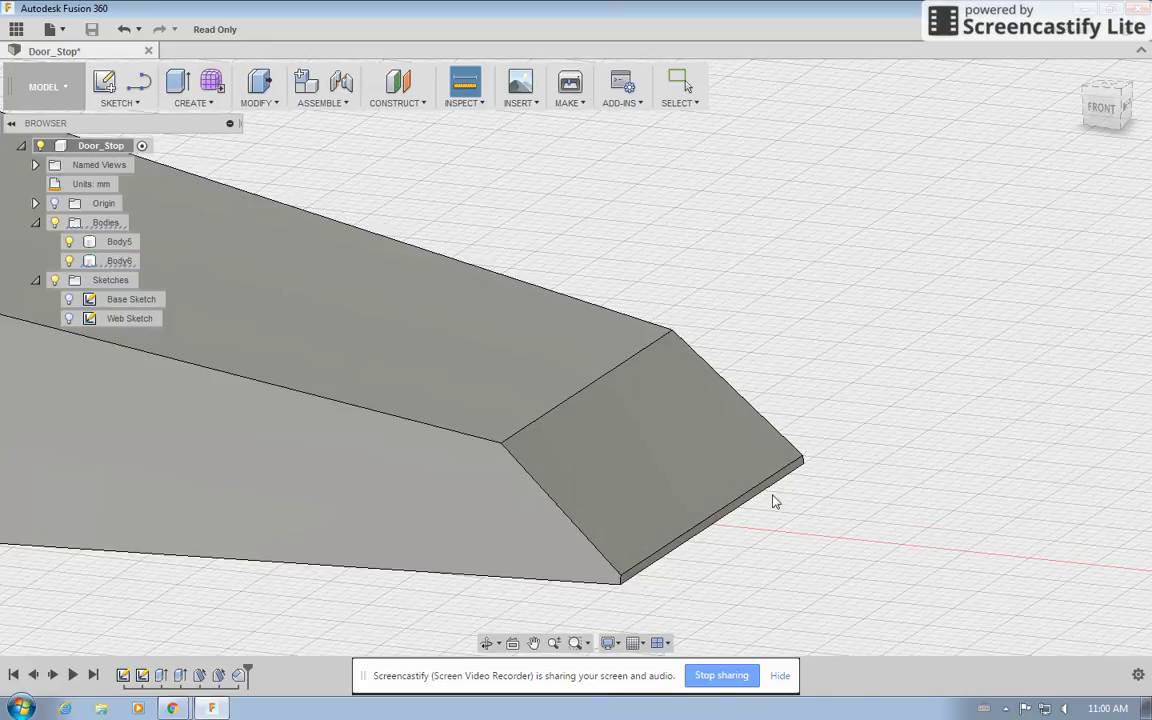
- Restore the front view, clear the selection, zoom out, and switch back to the tutorial
click(1100, 108)
click(645, 492)
scroll(550, 505, down, 2)
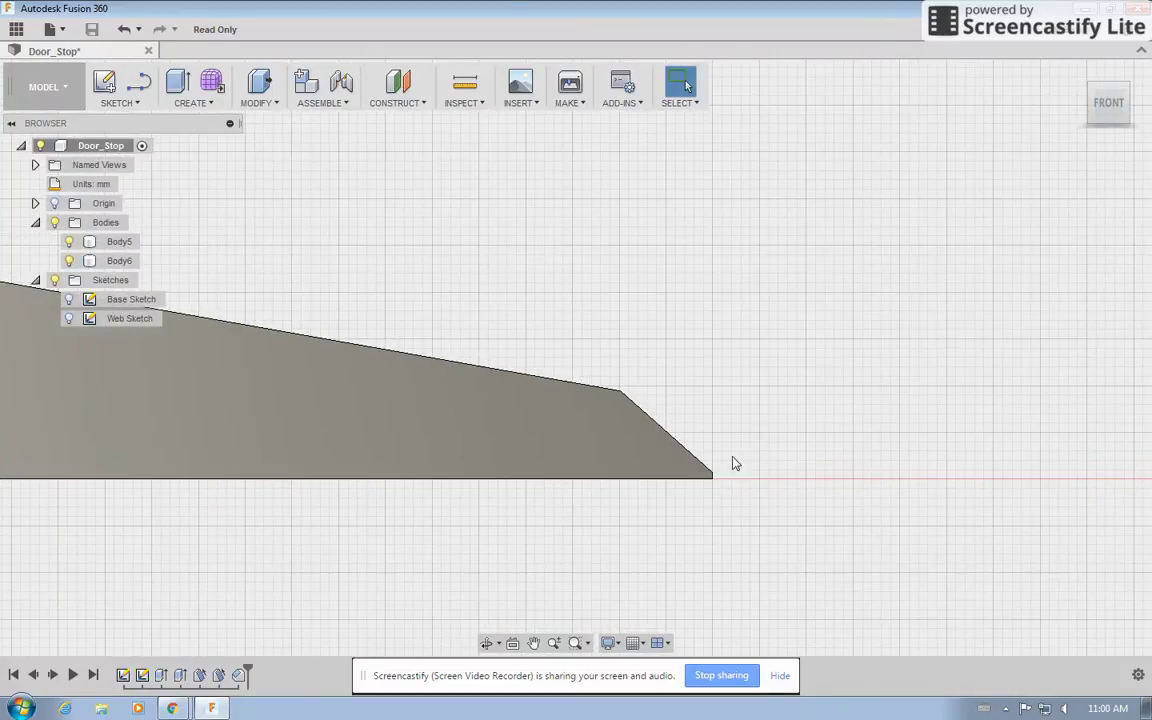
click(222, 709)
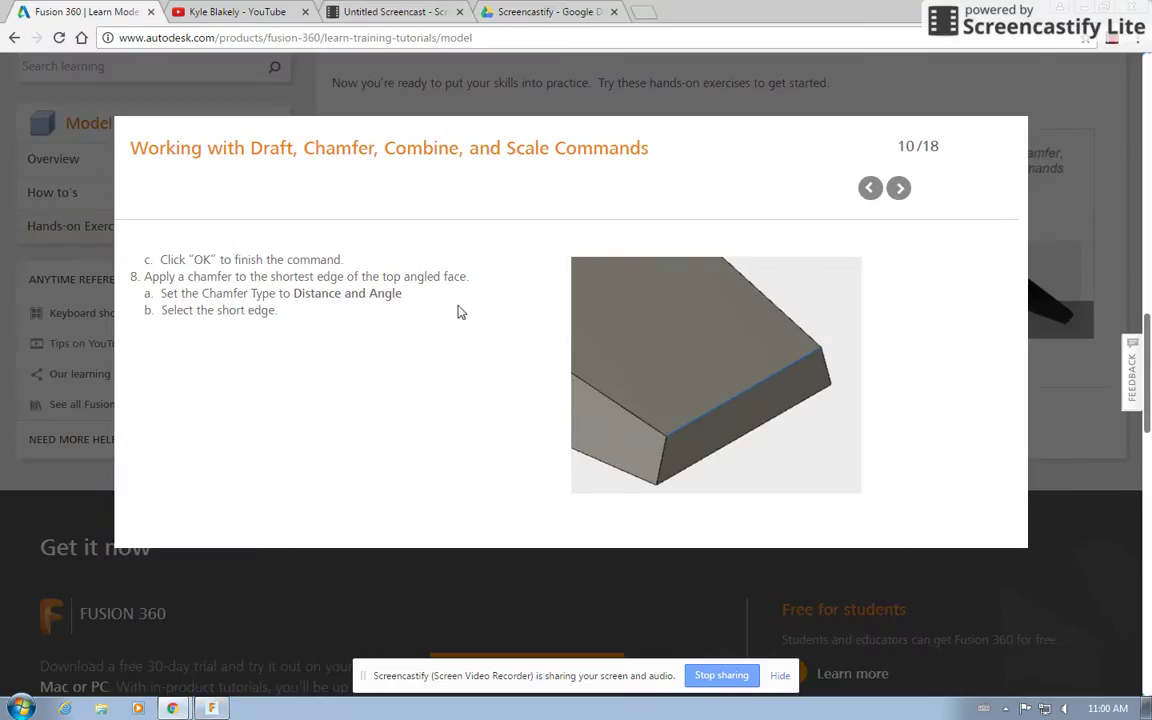
- Advance the tutorial from slide 10 to slide 12, the Join-the-two-bodies step
click(898, 188)
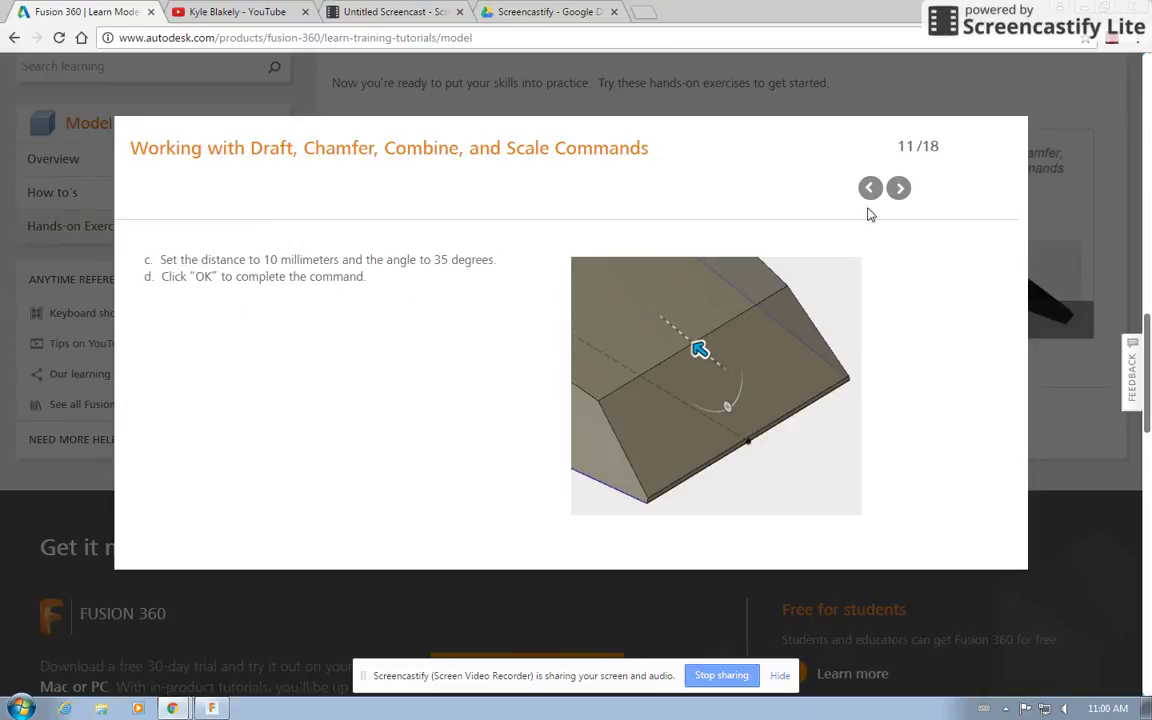
click(898, 189)
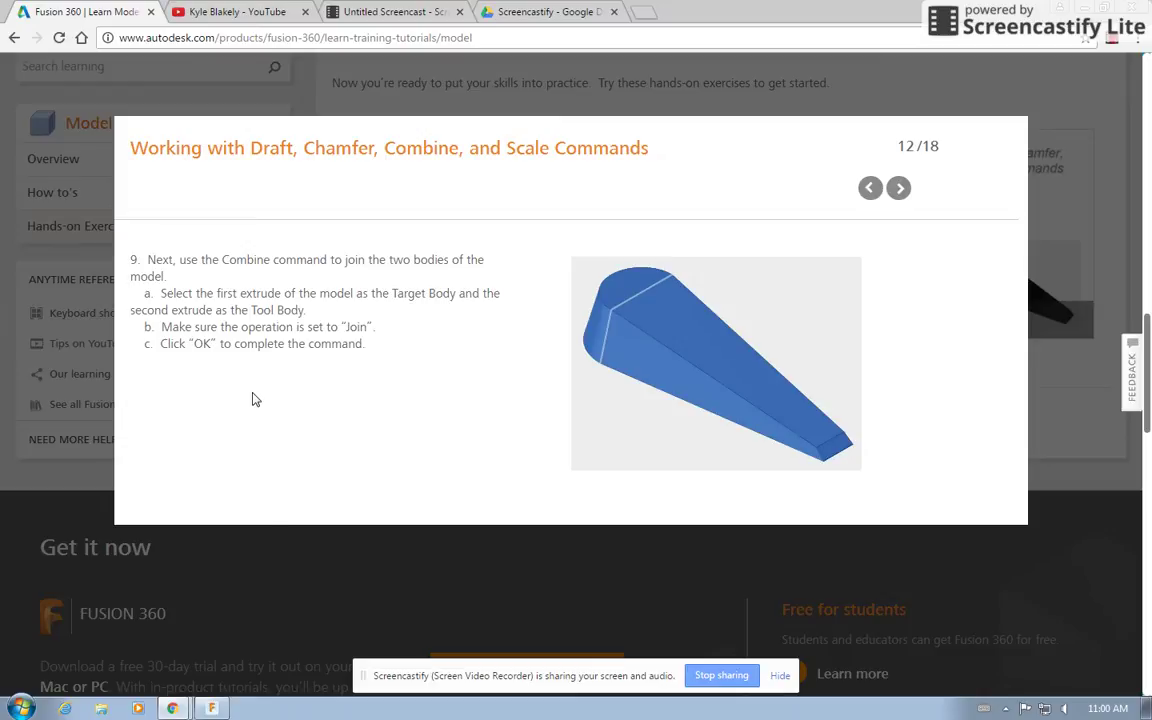
- Zoom out on the door stop, cancel the stray Press Pull, and start a Join Combine
click(218, 708)
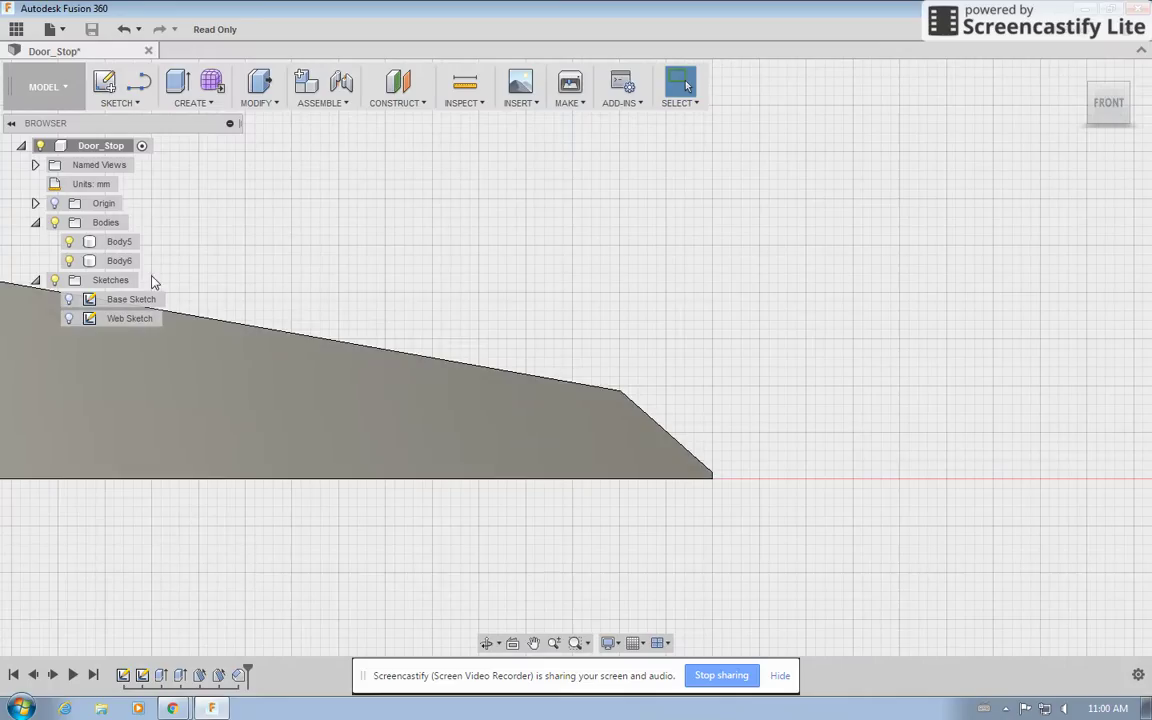
scroll(805, 393, up, 2)
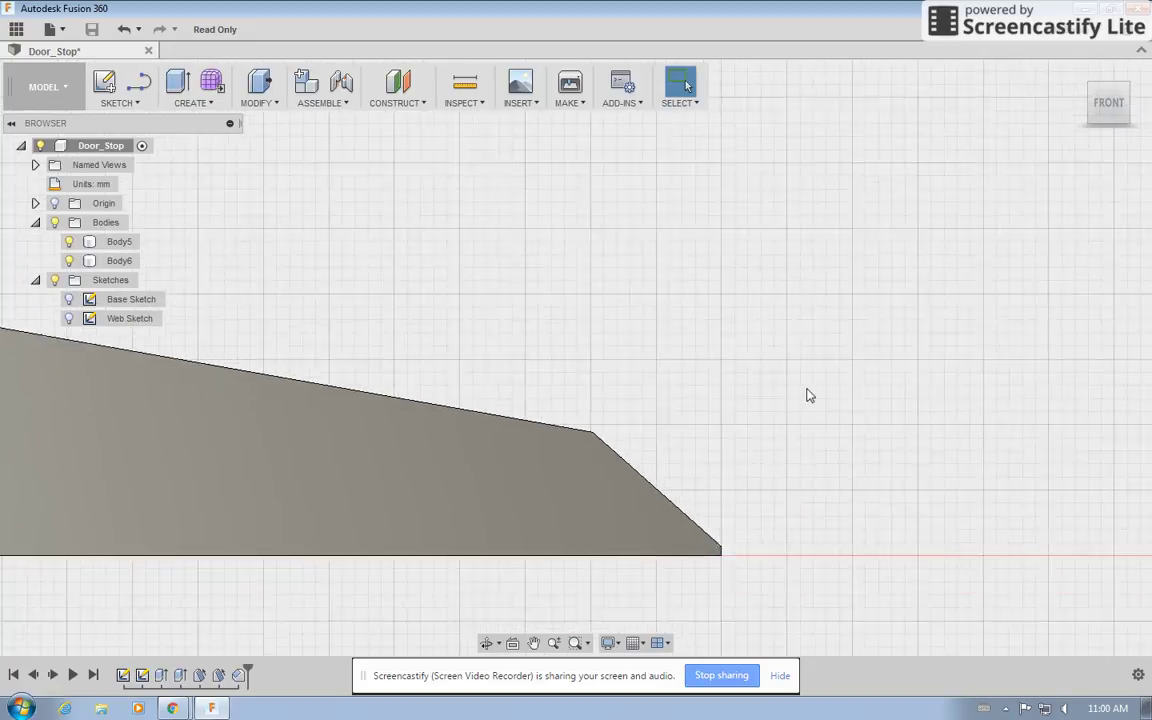
scroll(882, 421, down, 3)
scroll(882, 424, down, 2)
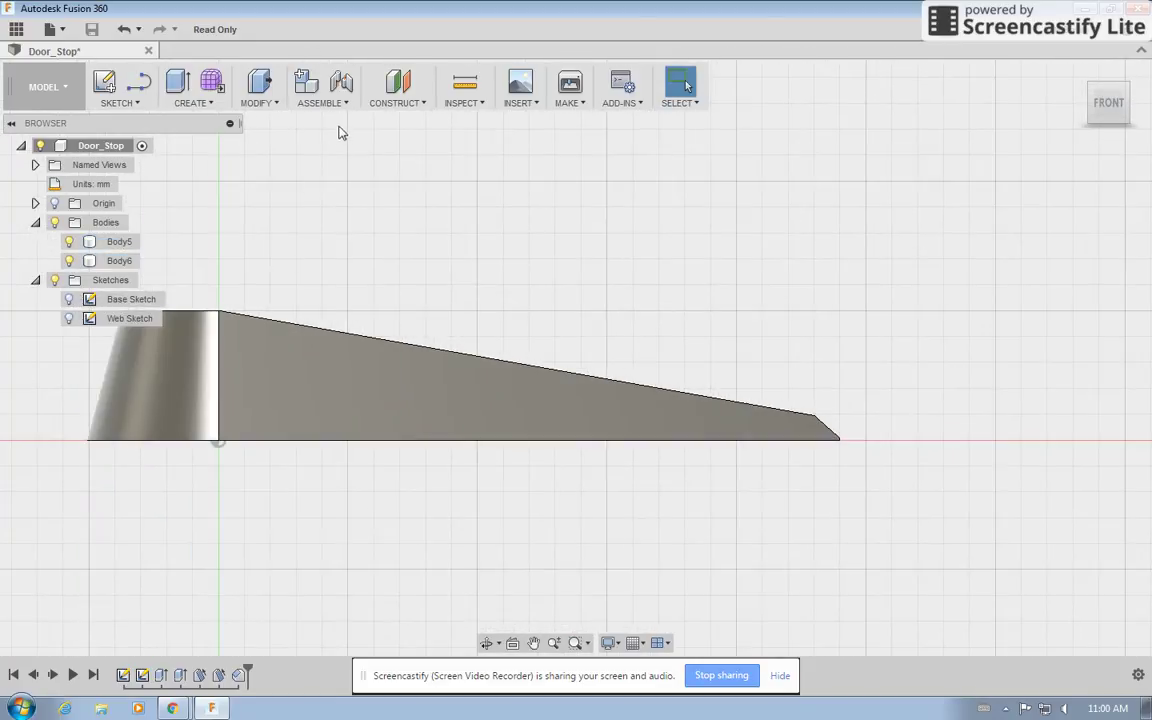
click(262, 97)
click(262, 103)
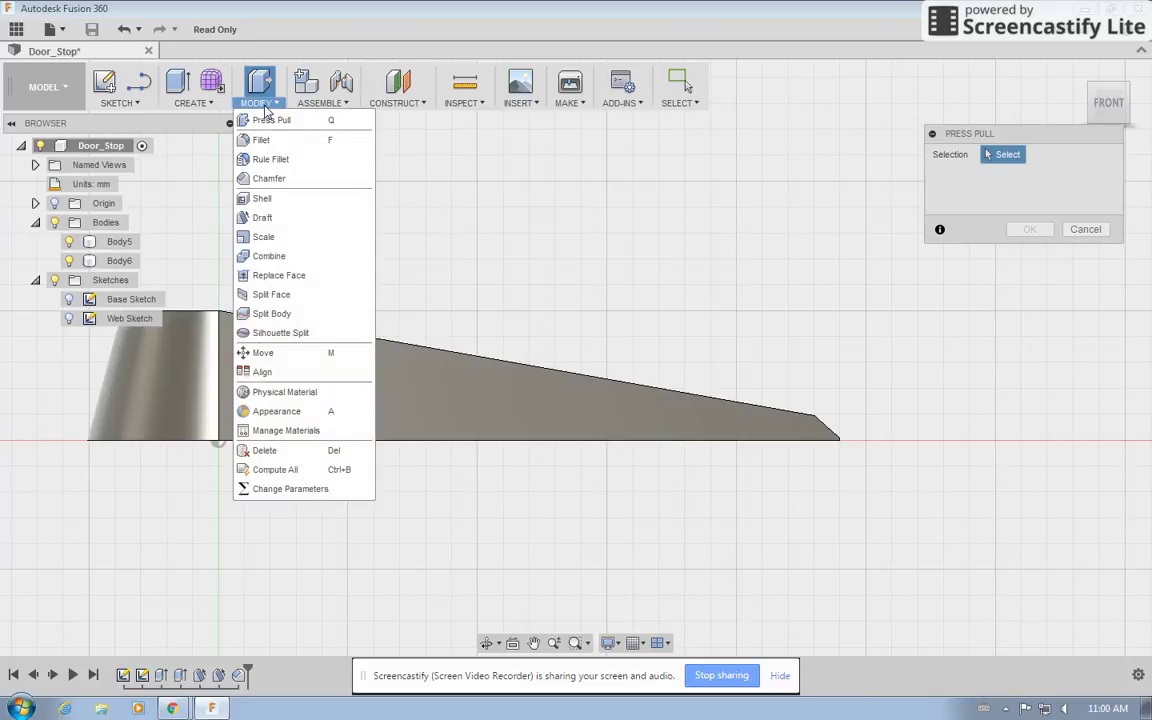
click(1093, 234)
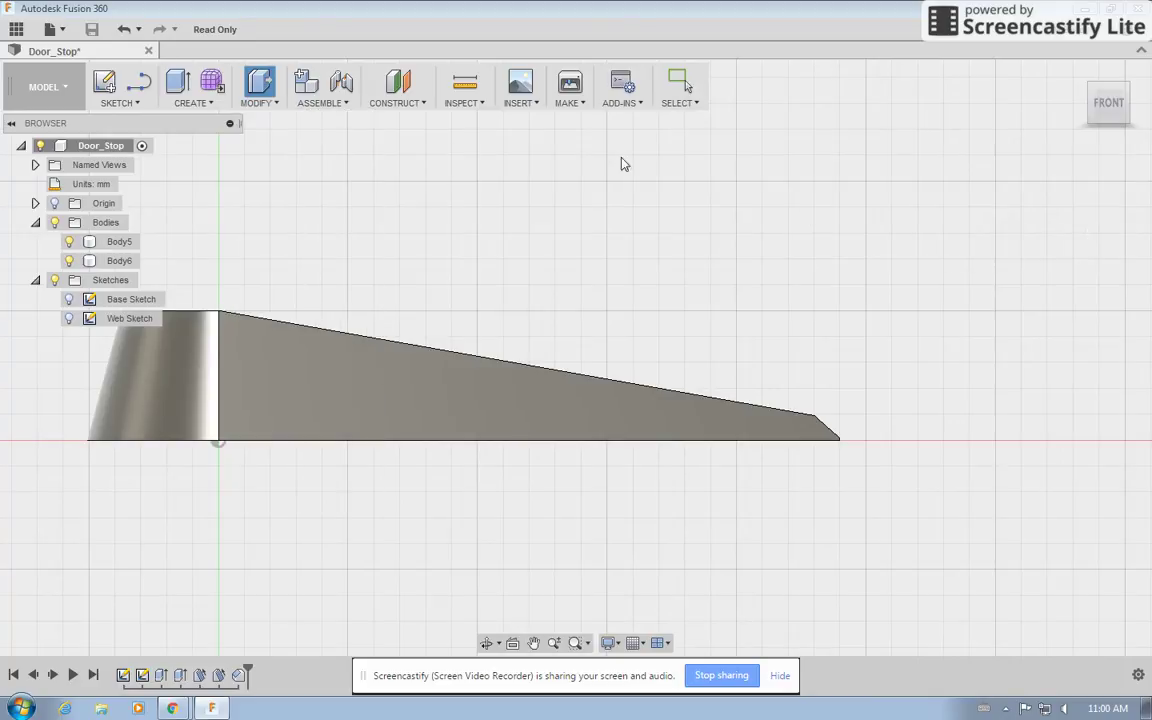
click(276, 104)
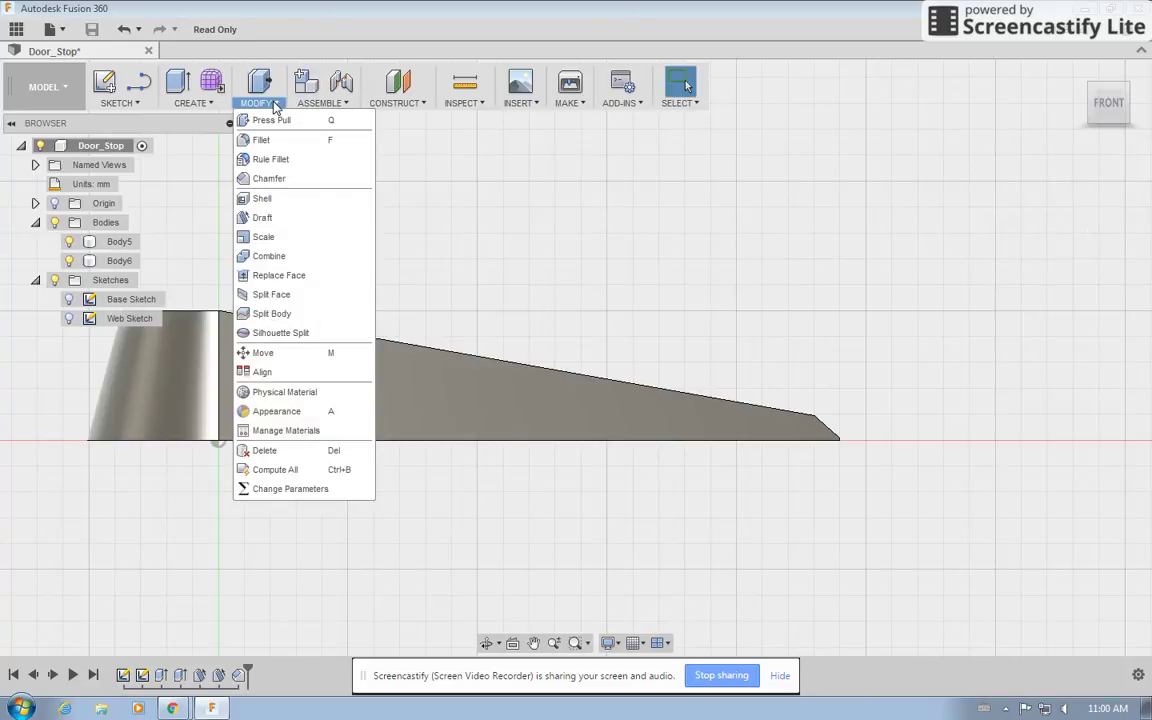
click(269, 256)
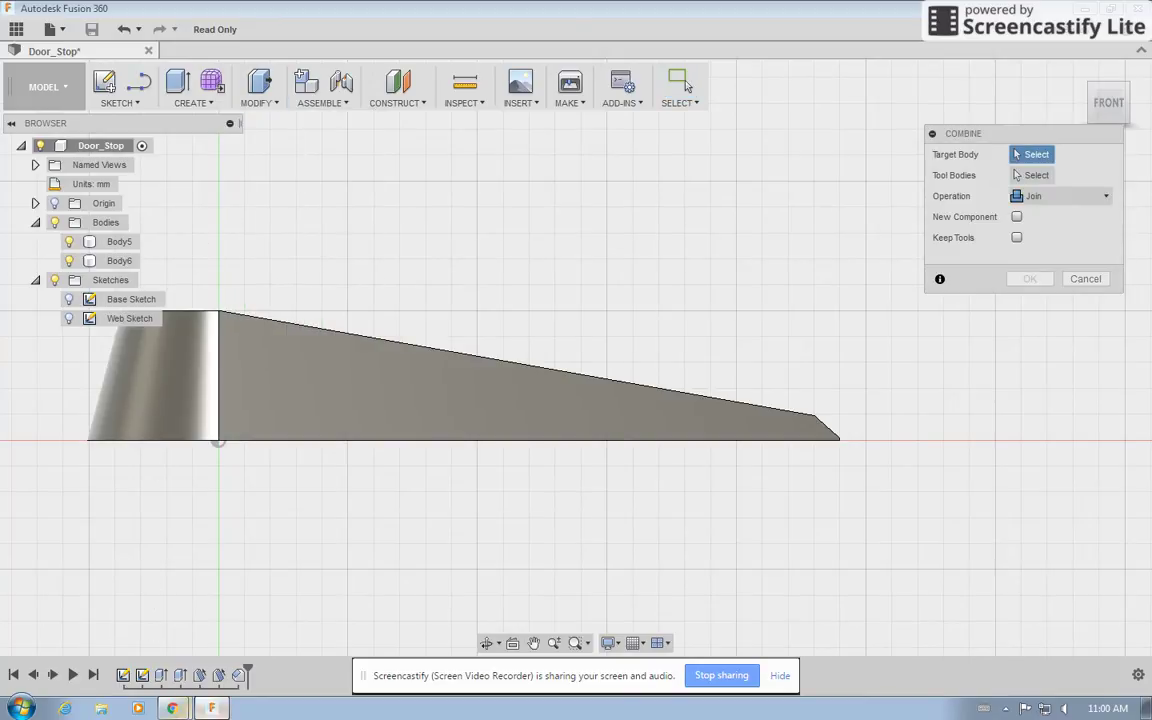
- Preview tutorial slide 13, then return to the slide 12 Combine step
click(212, 709)
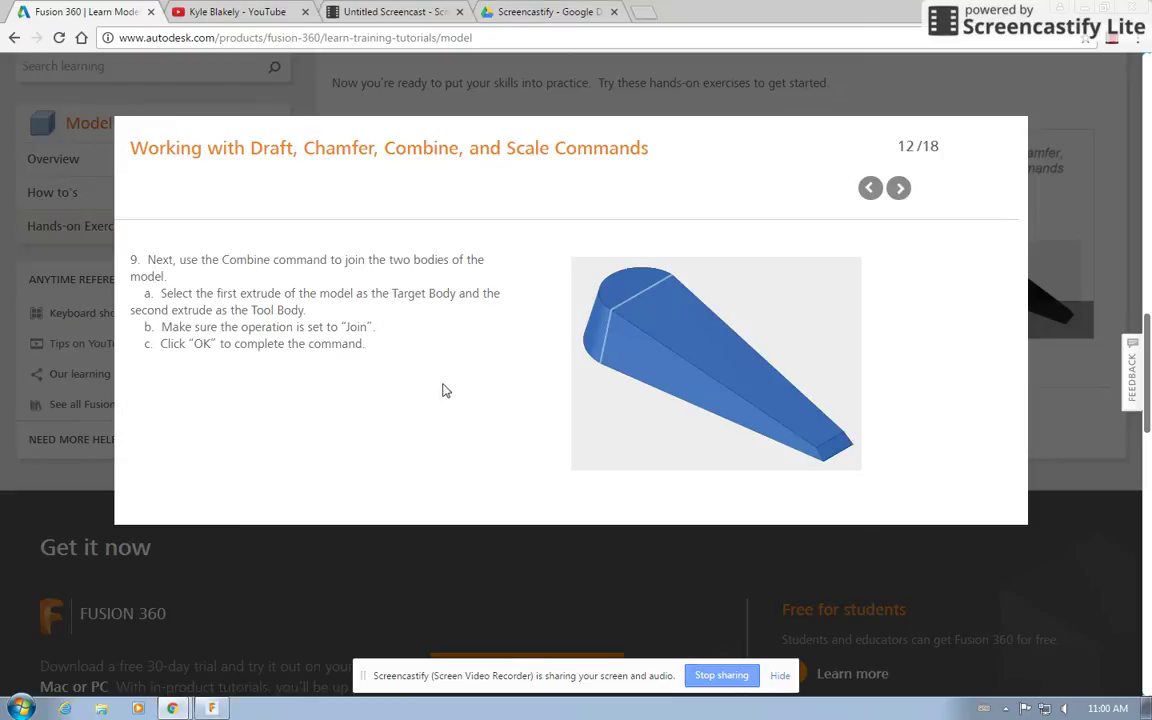
click(899, 188)
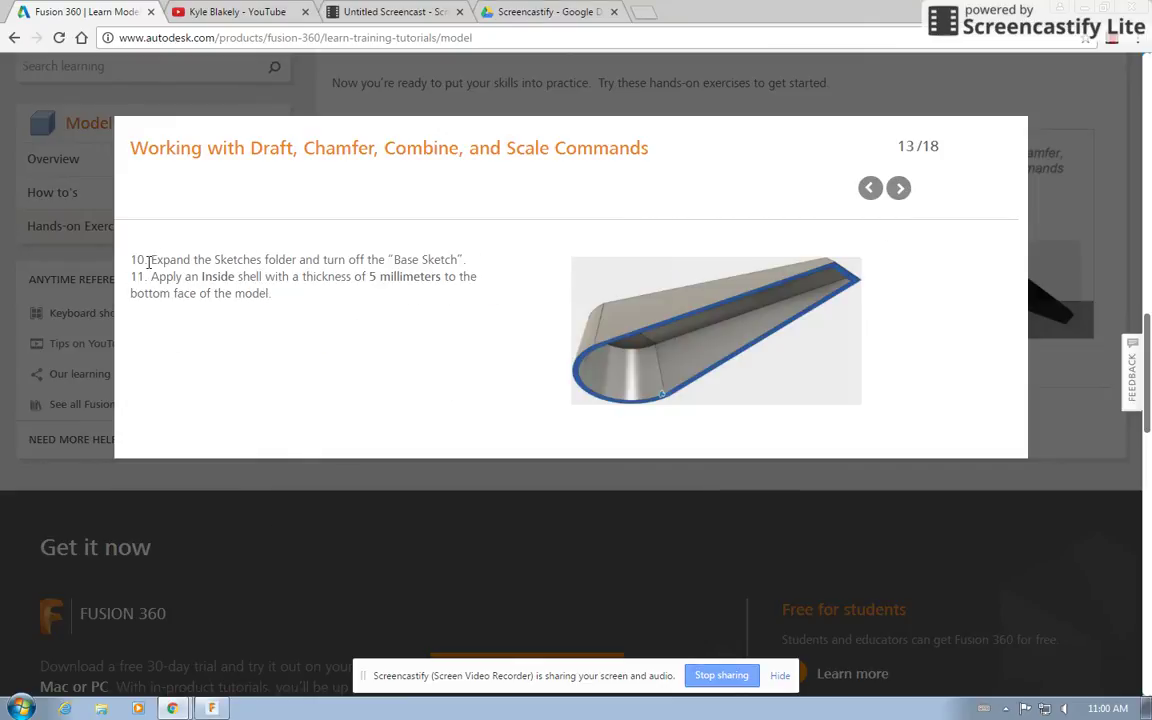
click(870, 189)
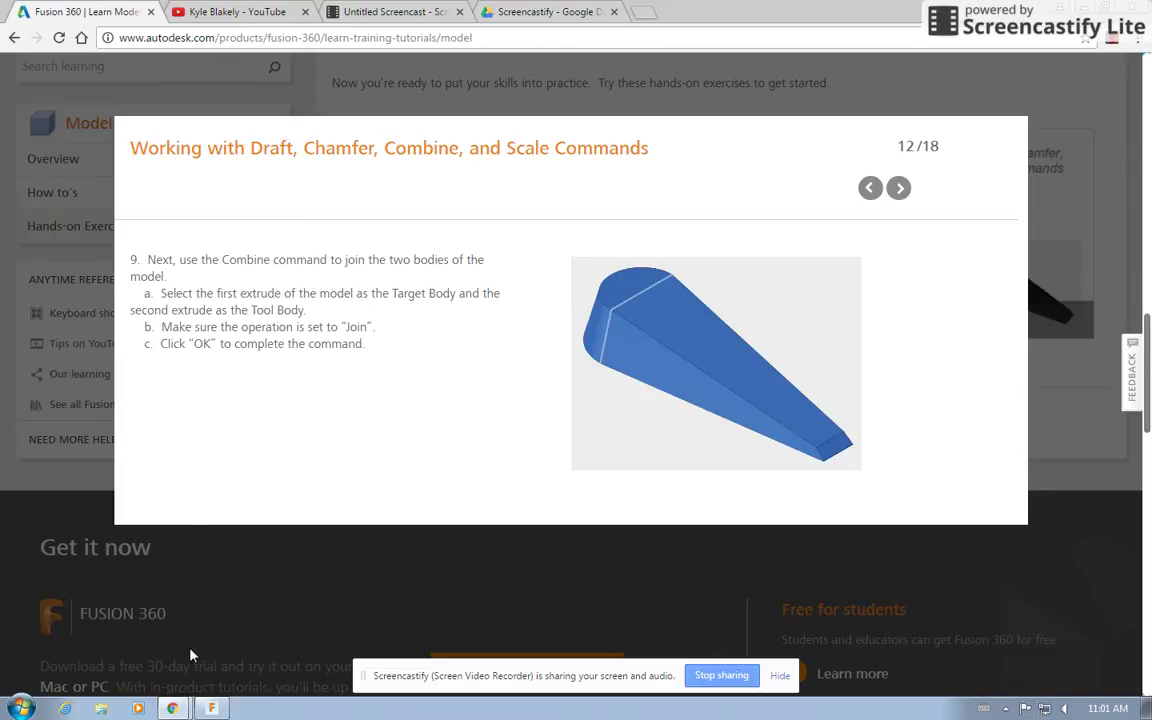
- Join Body6 into target Body5 to form one solid, then return to the tutorial
click(213, 708)
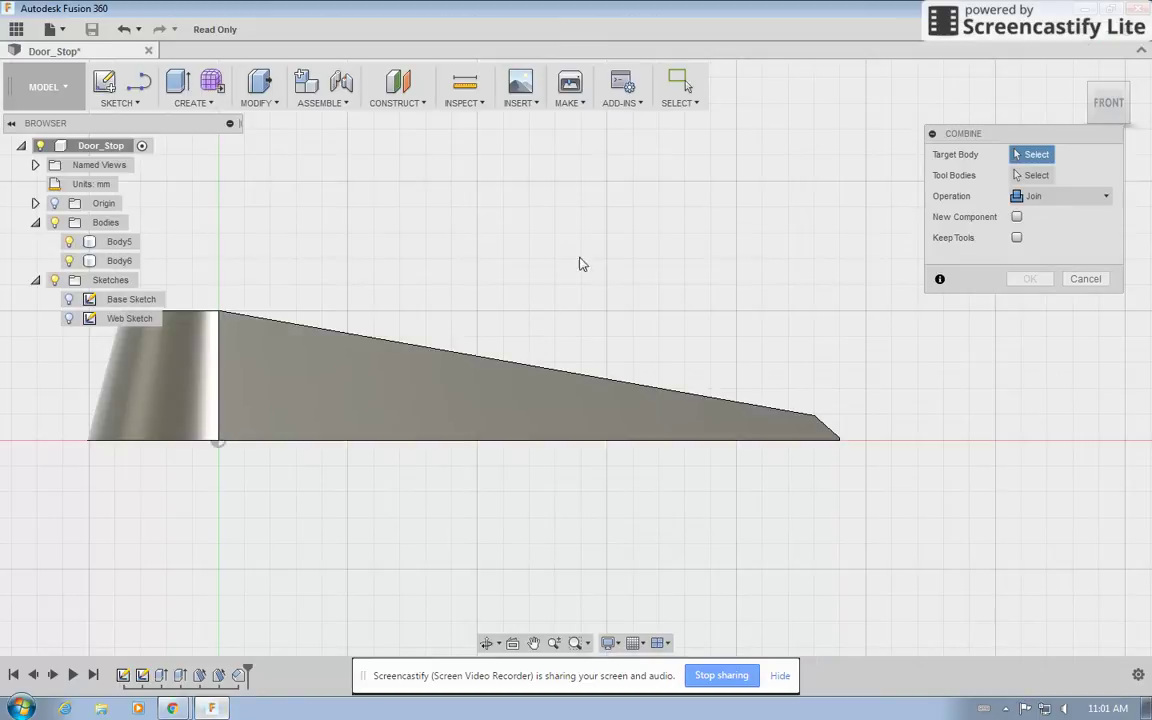
click(141, 378)
click(320, 386)
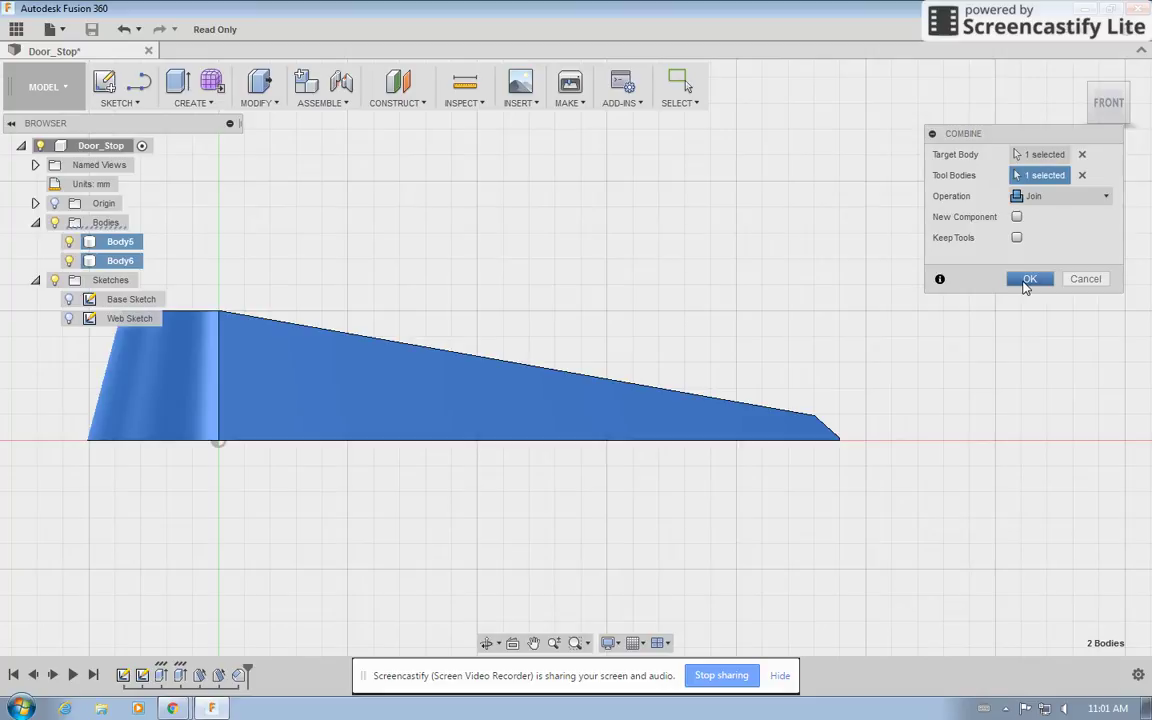
click(1027, 280)
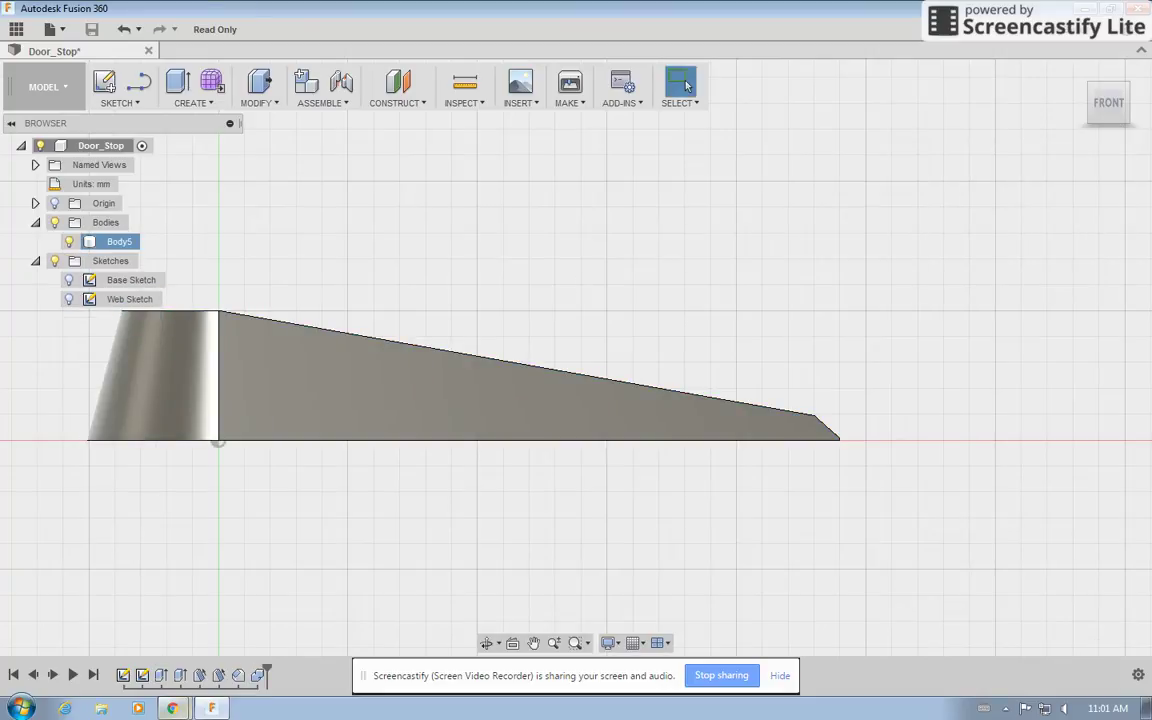
click(172, 708)
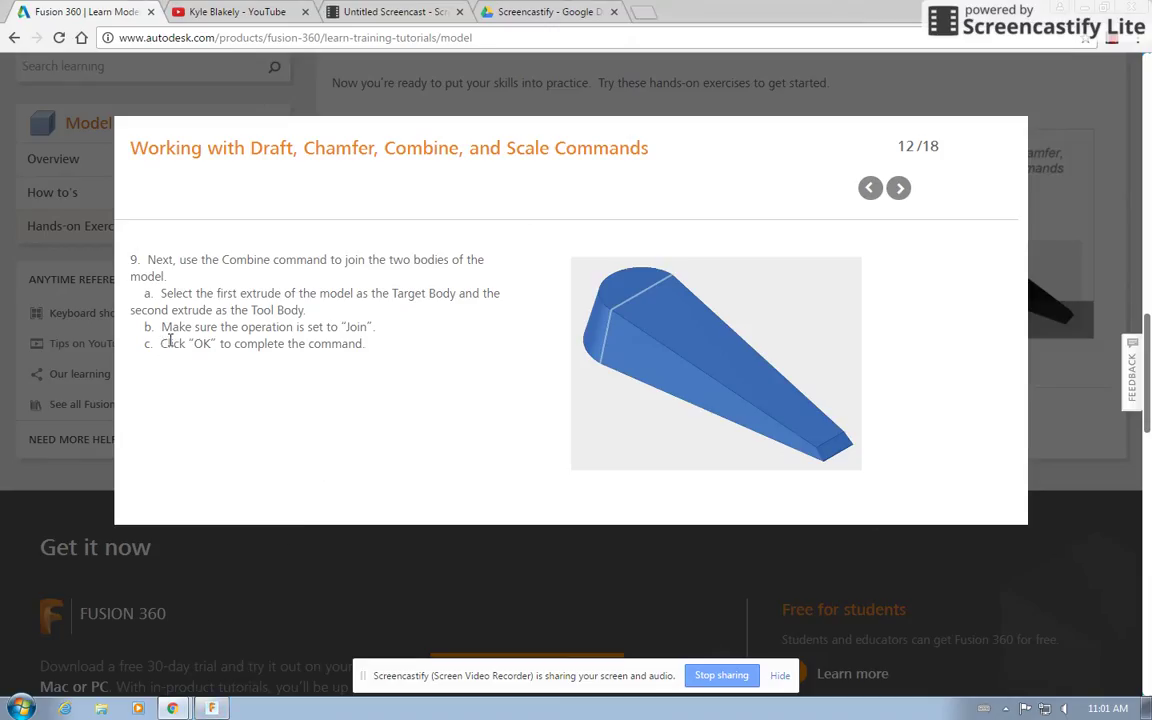
- Move the tutorial to slide 13 on the 5 mm inside shell, then return to Fusion
click(899, 188)
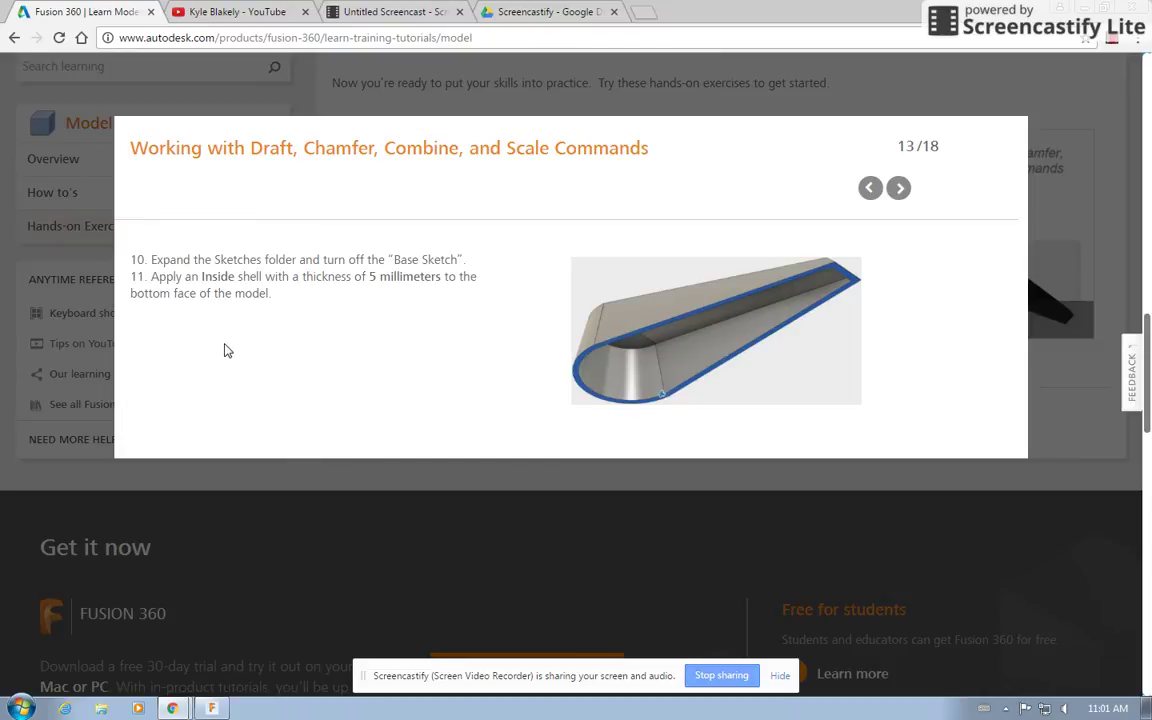
click(212, 708)
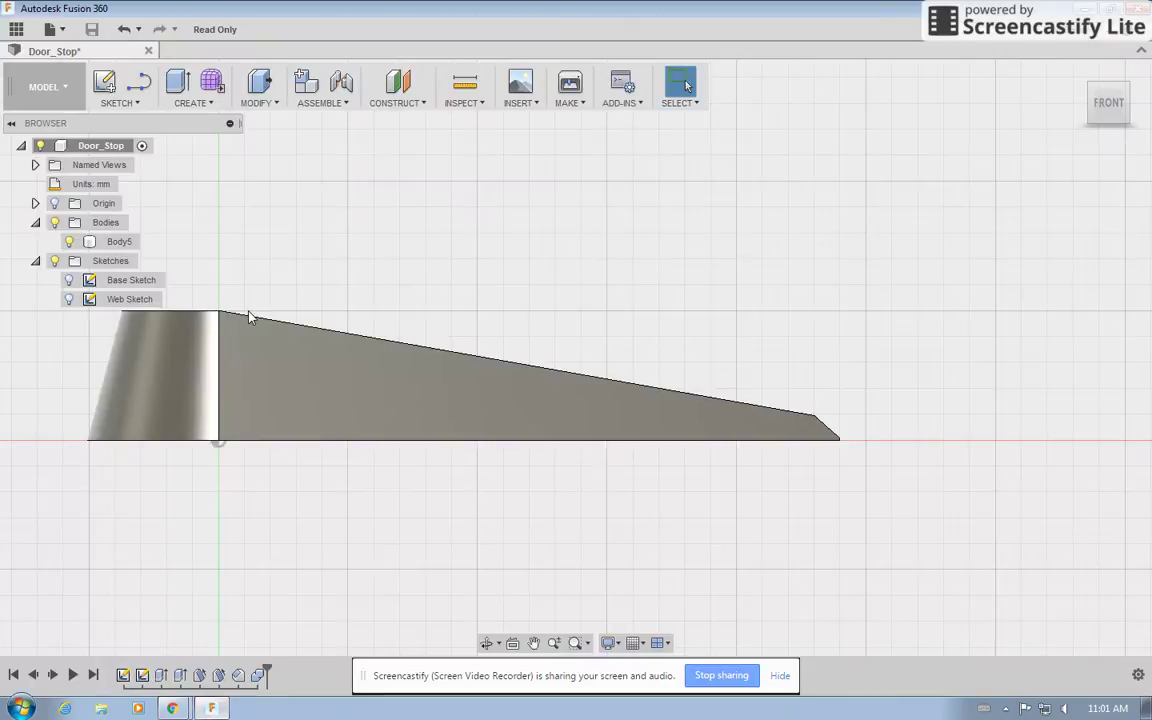
- Shell Body5 inward from its bottom face with a 5 mm wall thickness
drag(1103, 117, 1100, 65)
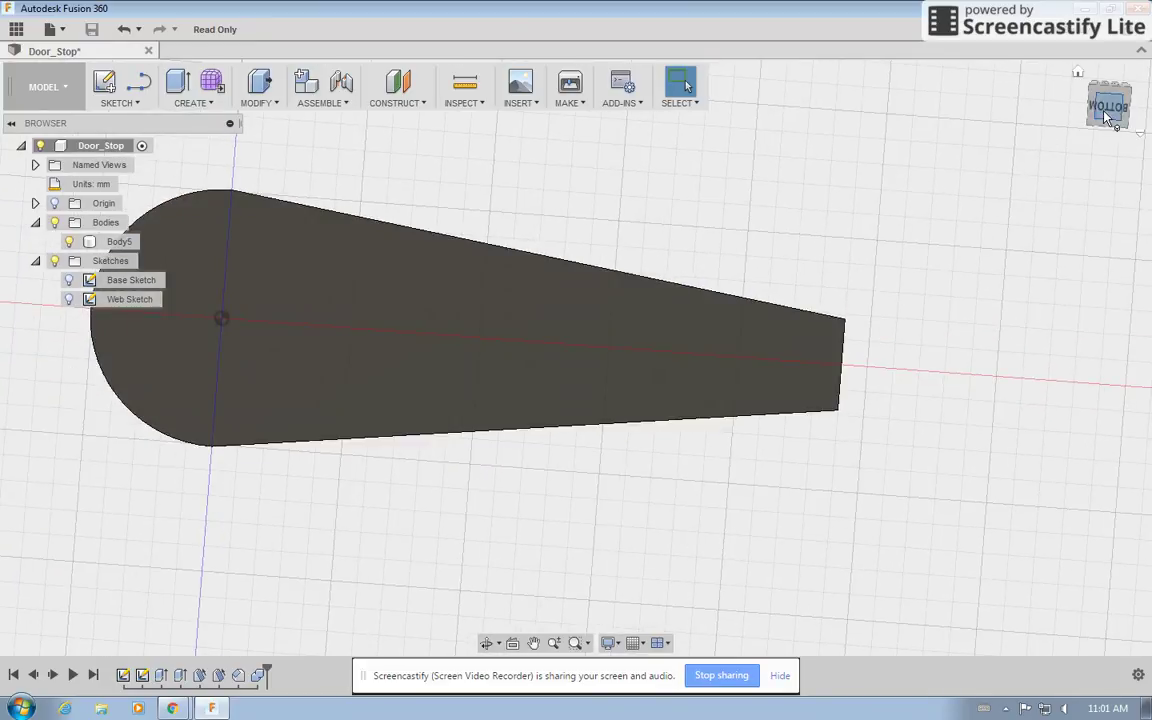
shift+middle_drag(1005, 100, 1097, 155)
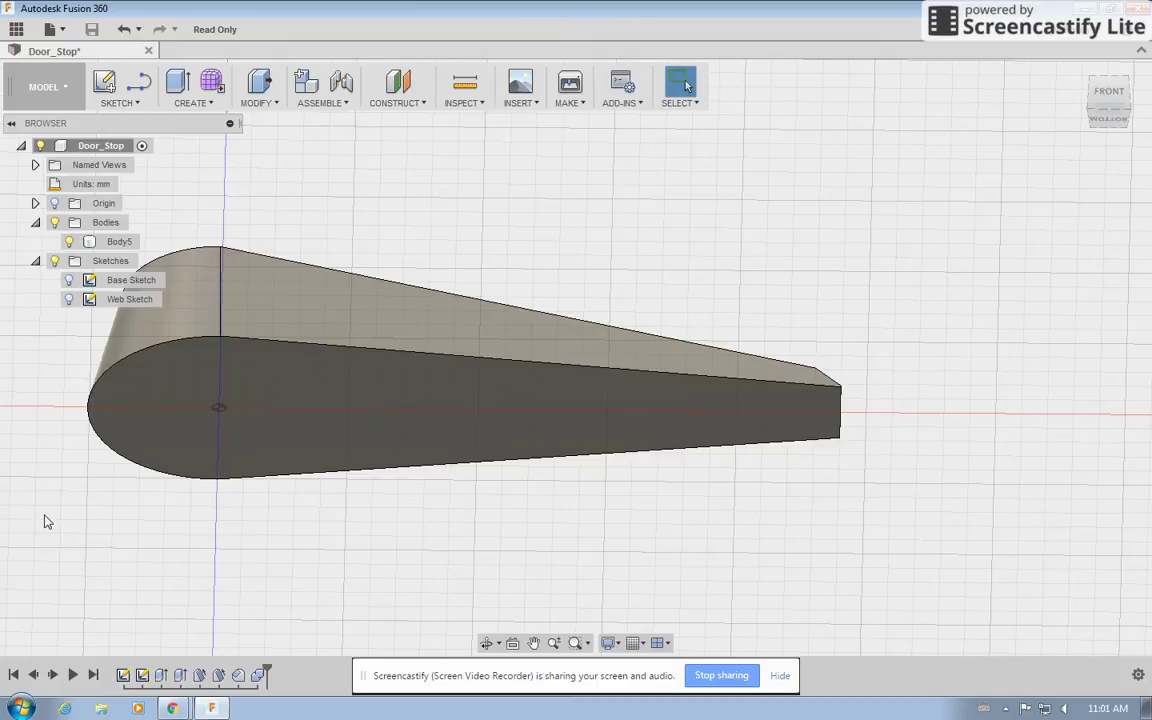
click(259, 88)
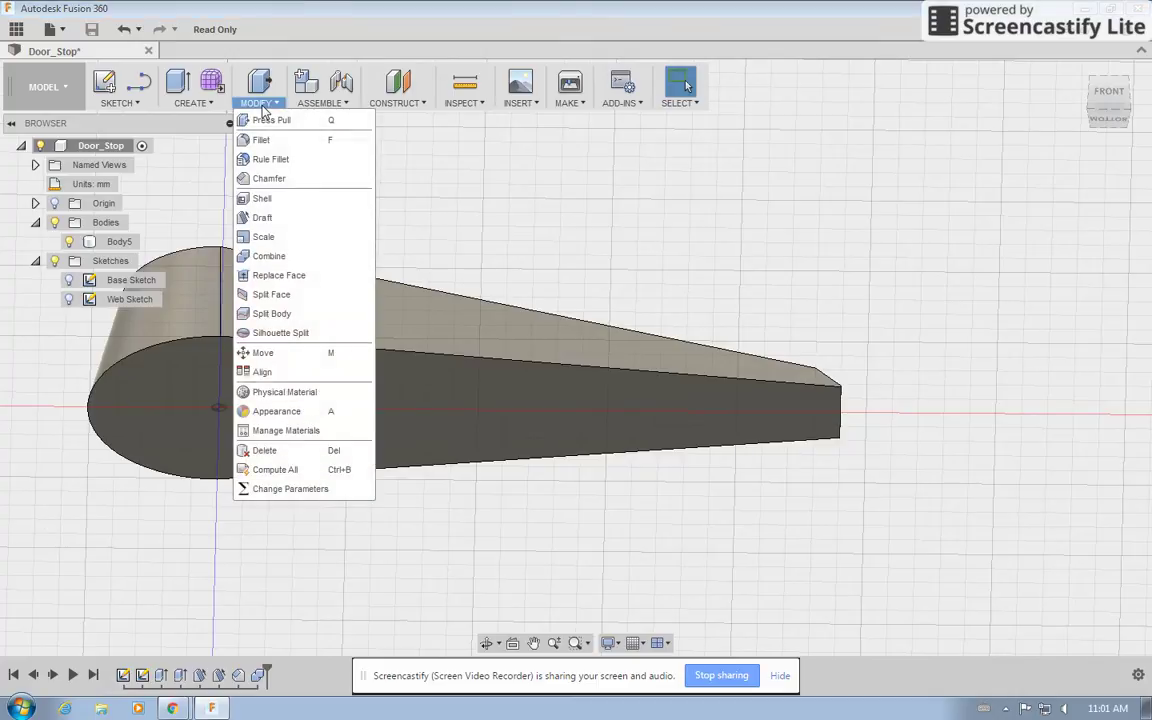
click(260, 198)
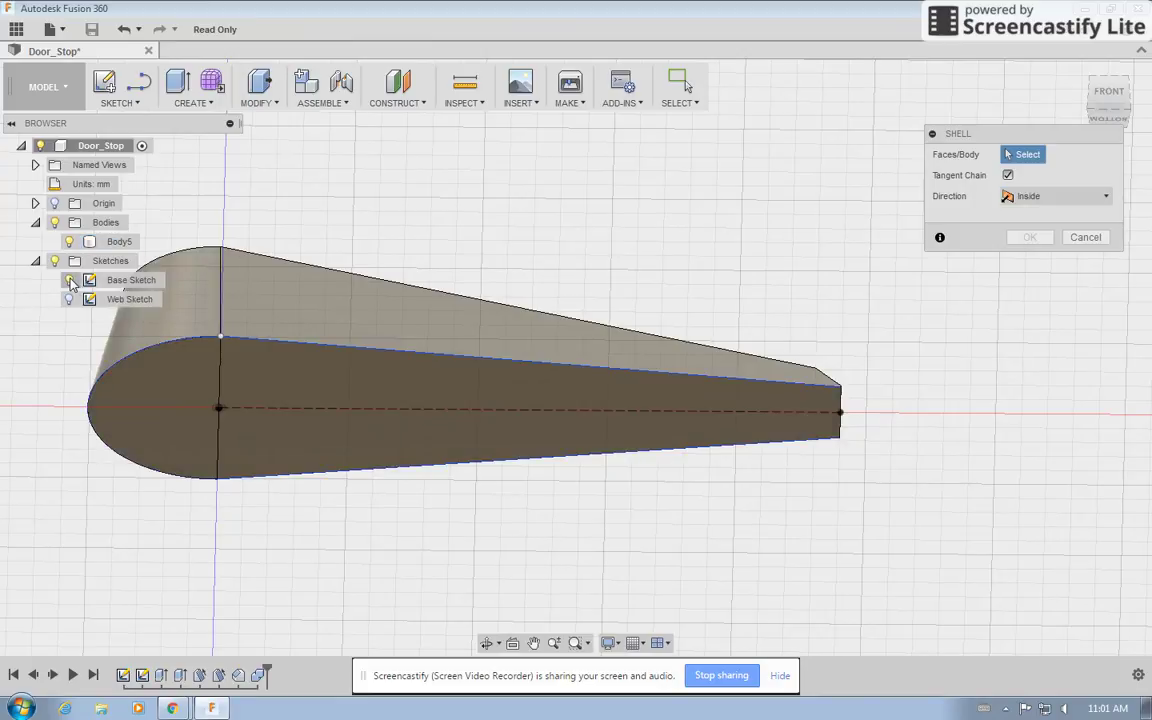
click(343, 400)
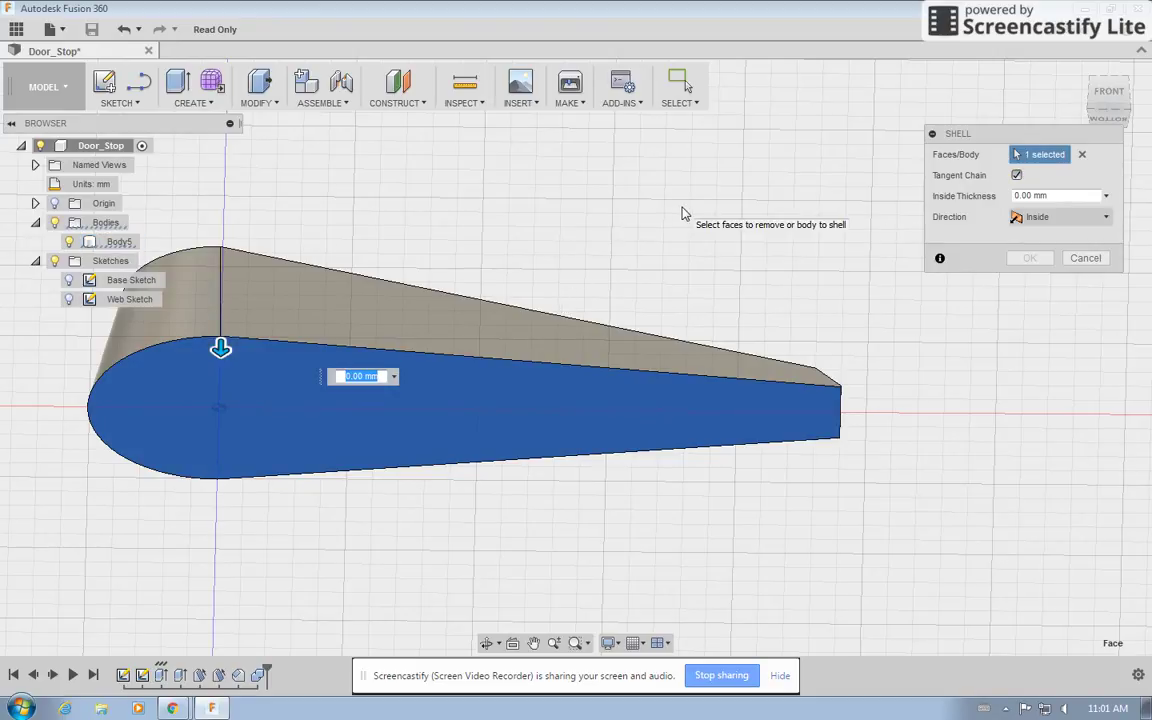
text(500)
key(Return)
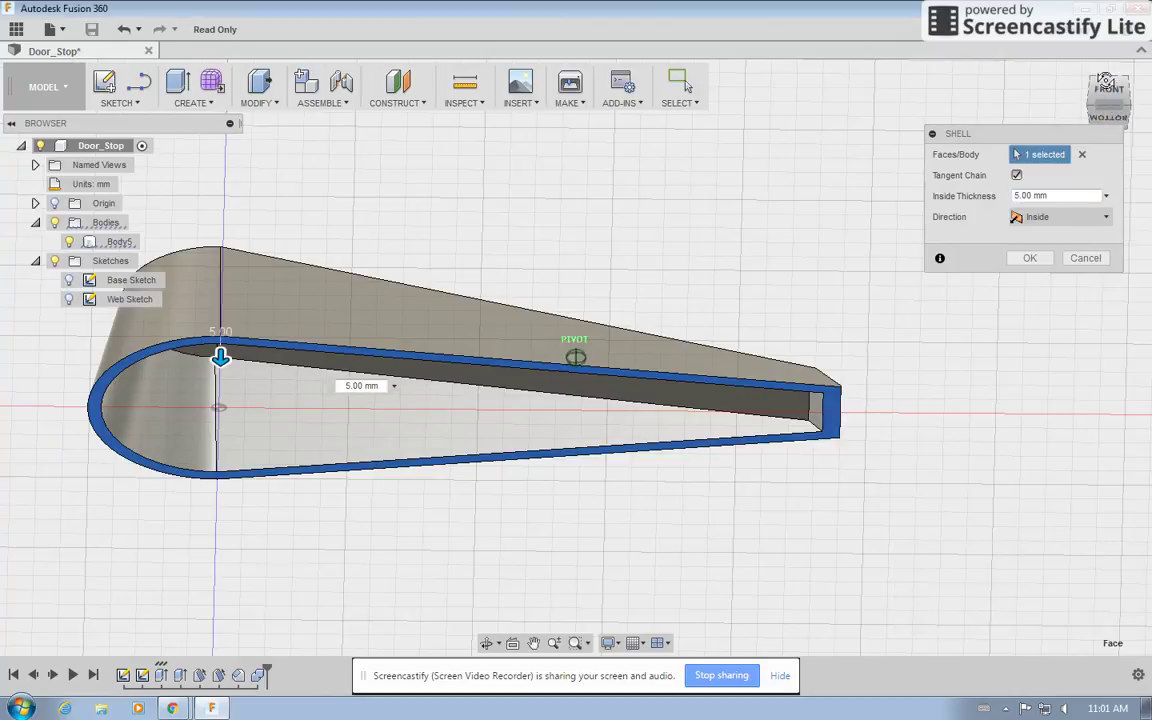
mouse_move(573, 350)
shift+middle_down()
mouse_move(576, 200)
mouse_move(576, 264)
shift+middle_up()
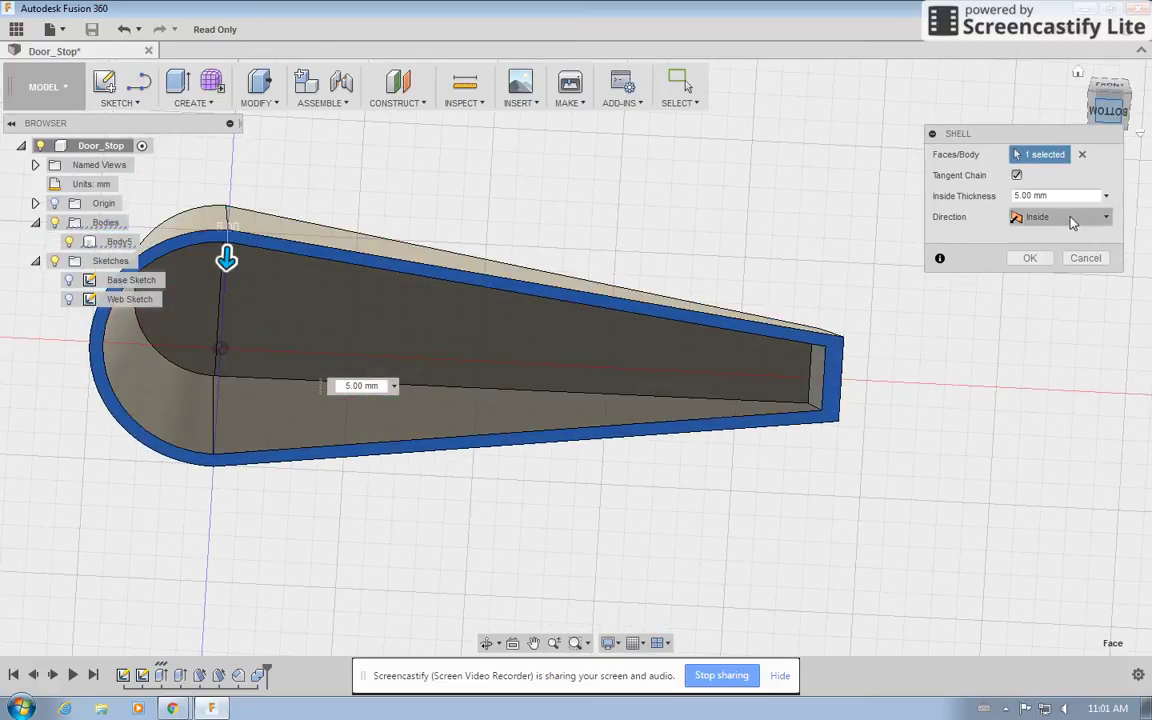
click(1039, 263)
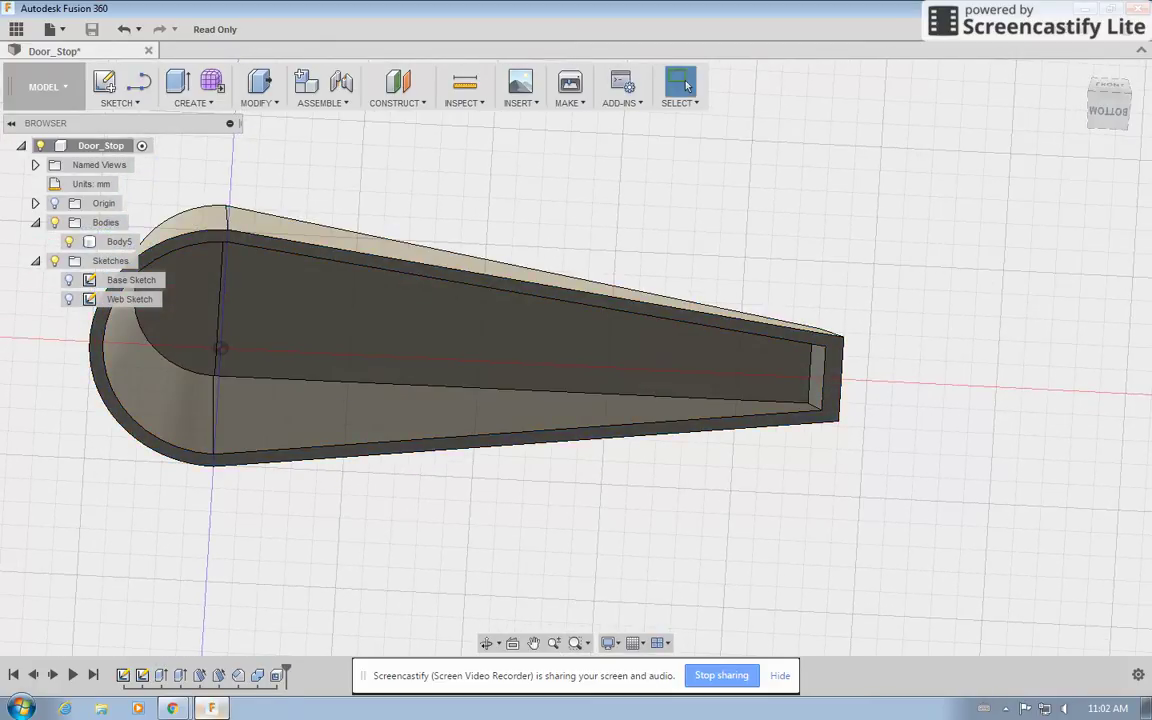
- Advance the tutorial to slide 14 on Web supports, then return to the door stop
click(202, 710)
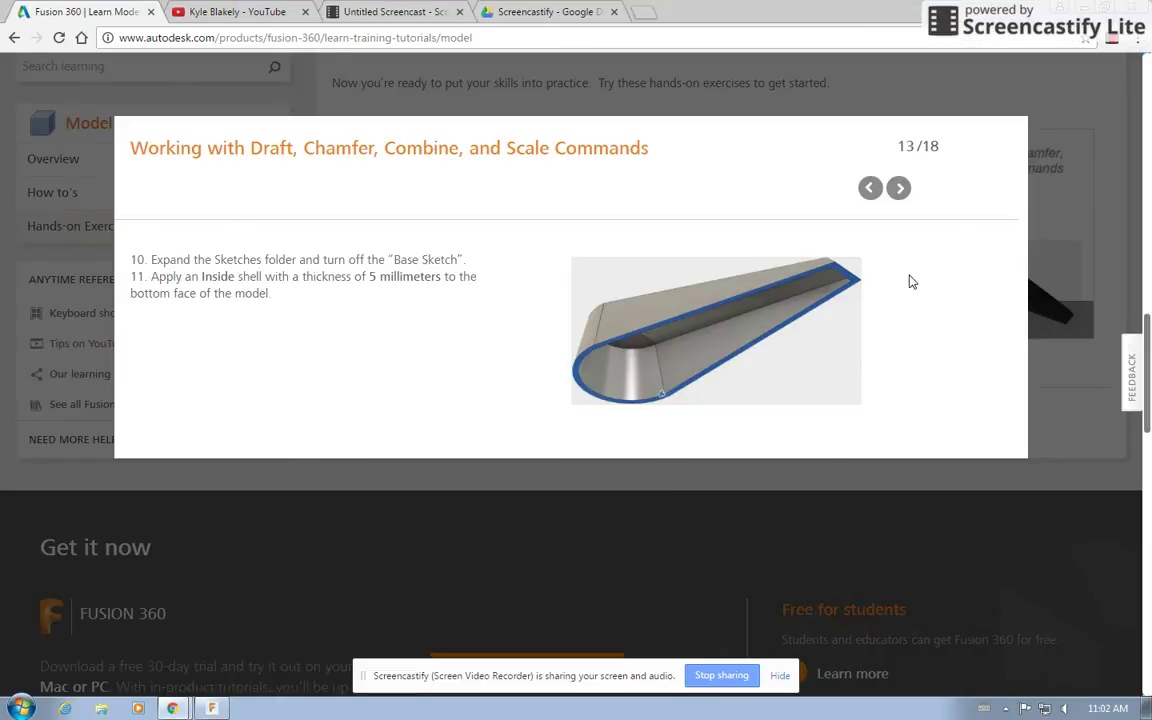
click(899, 188)
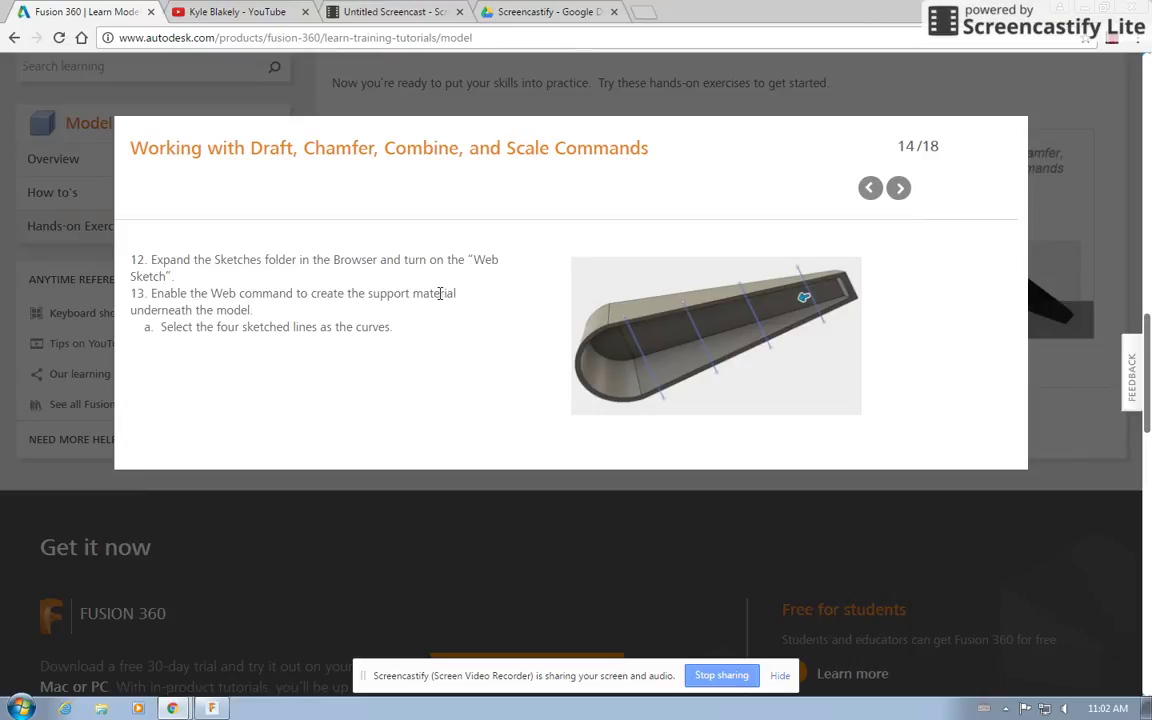
click(215, 707)
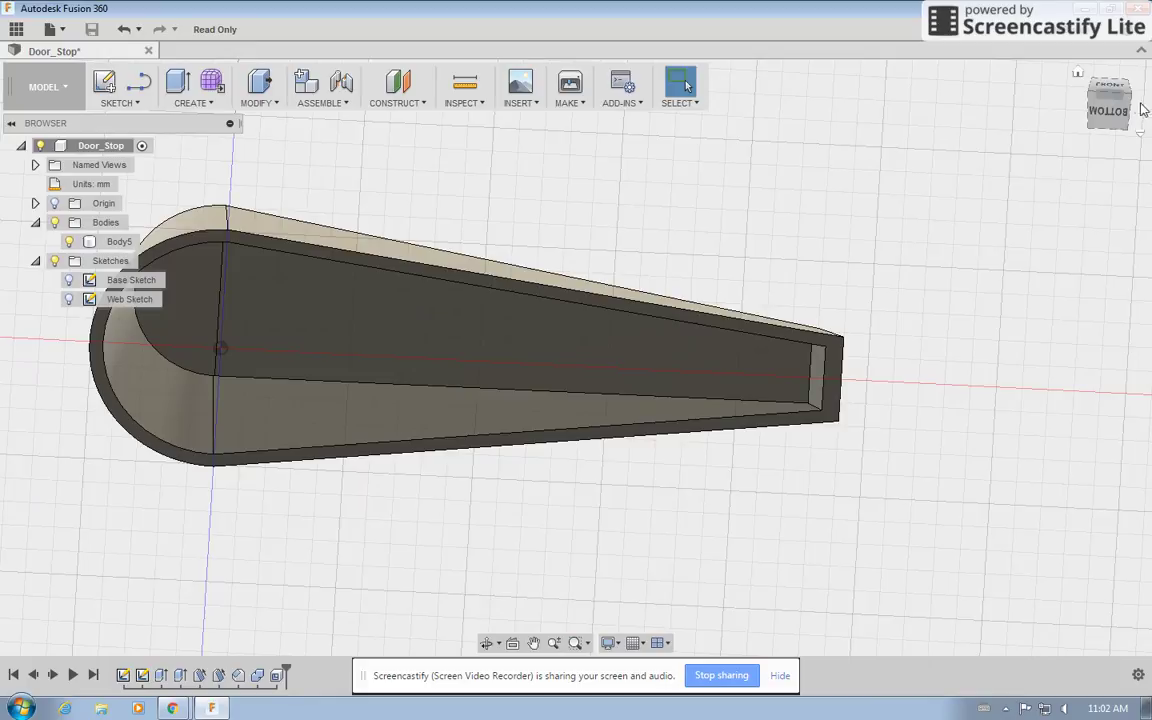
- Turn on the Web Sketch and pick its four lines as curves for a new Web feature
shift+middle_drag(1000, 100, 1102, 138)
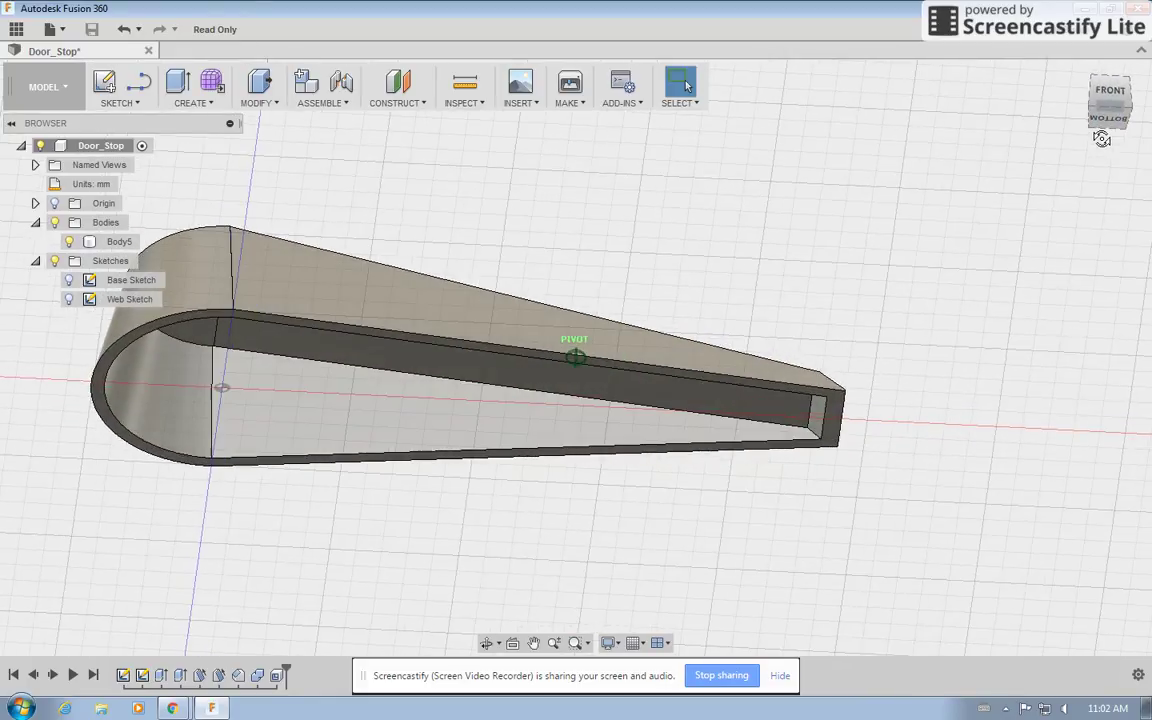
click(70, 300)
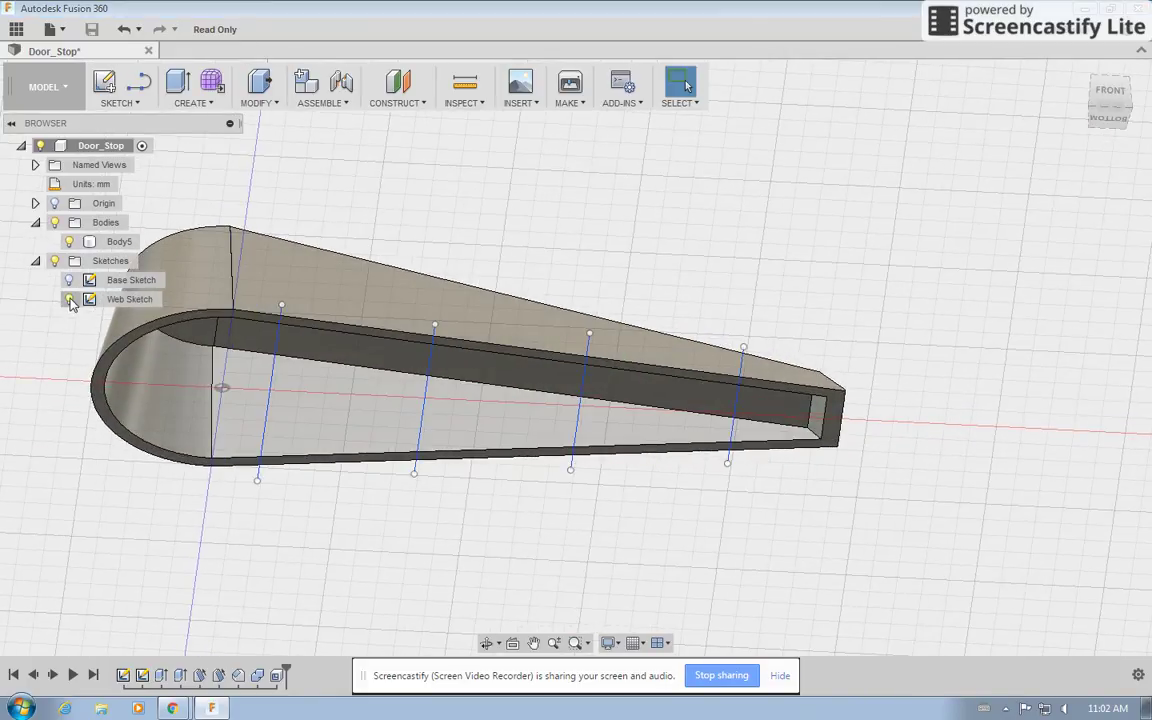
click(266, 104)
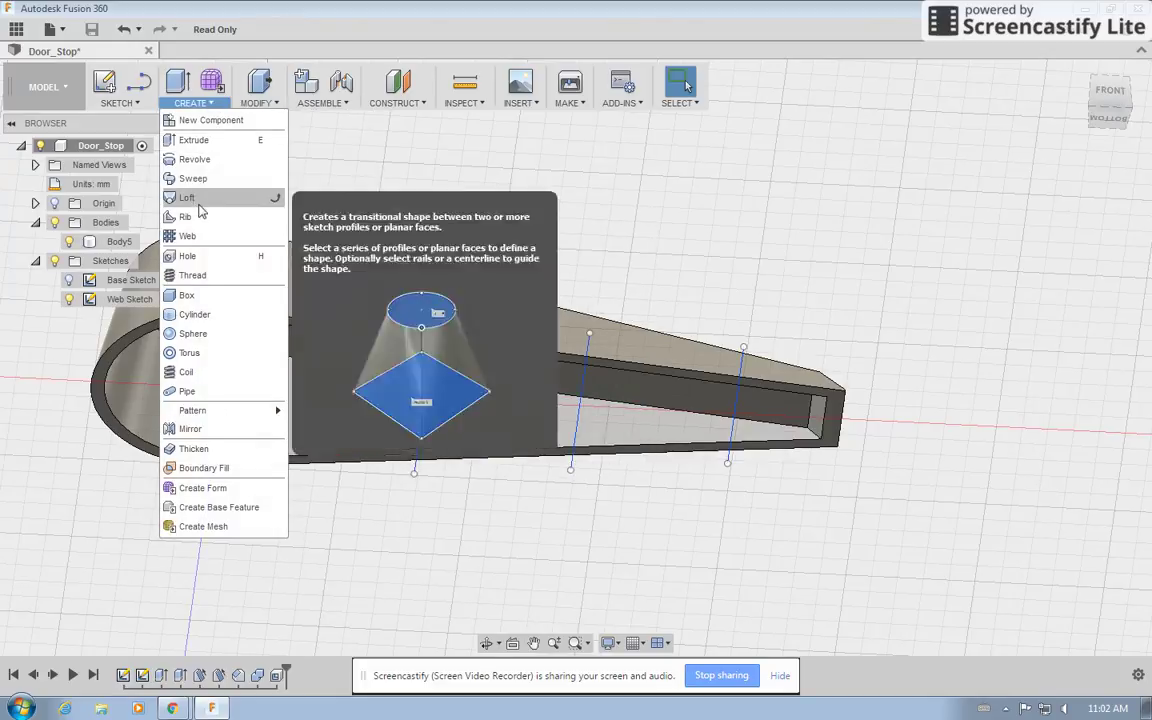
click(198, 240)
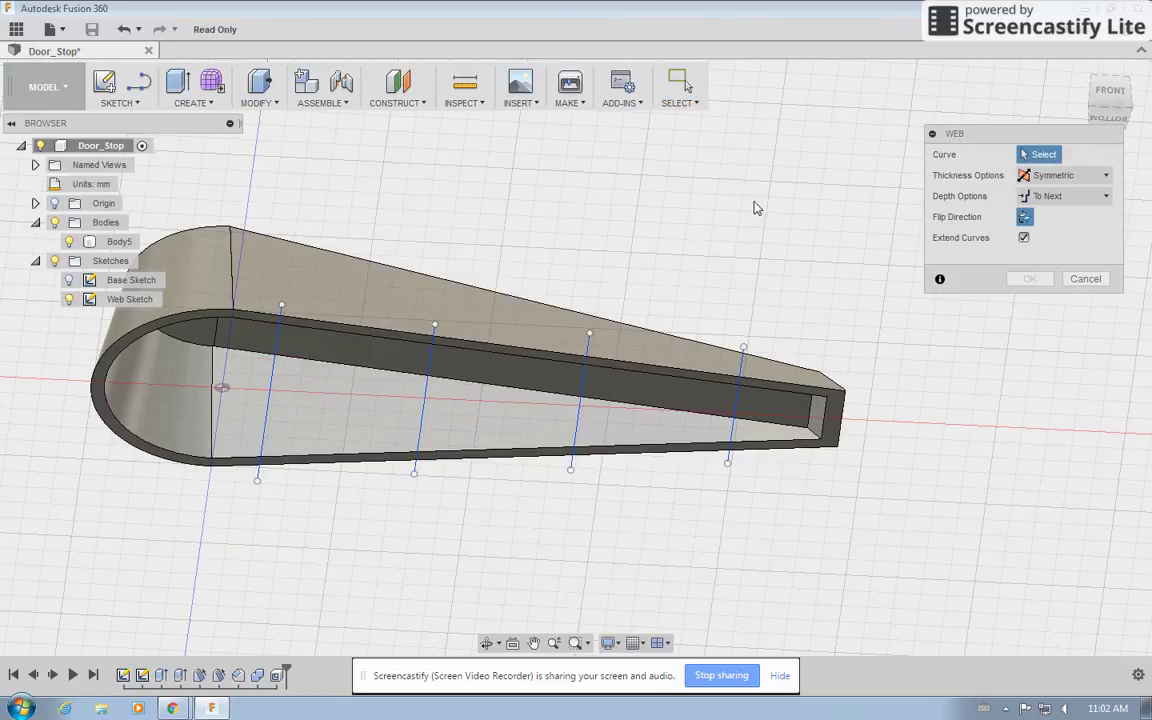
click(279, 360)
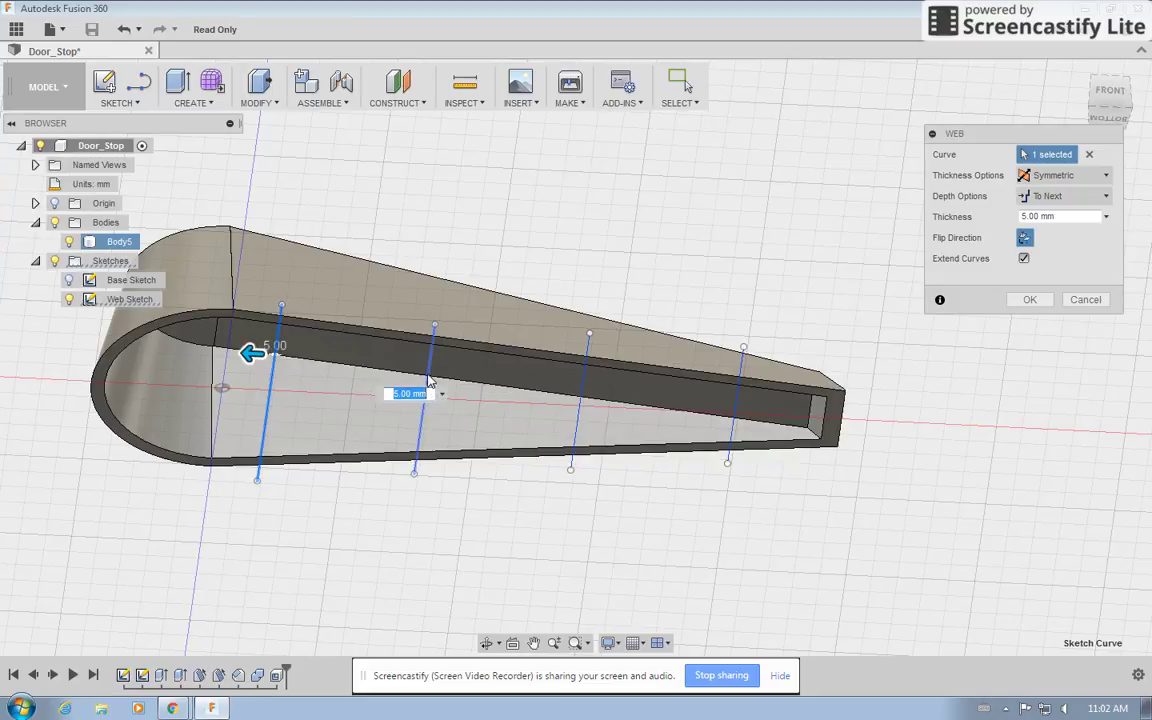
click(427, 391)
click(578, 410)
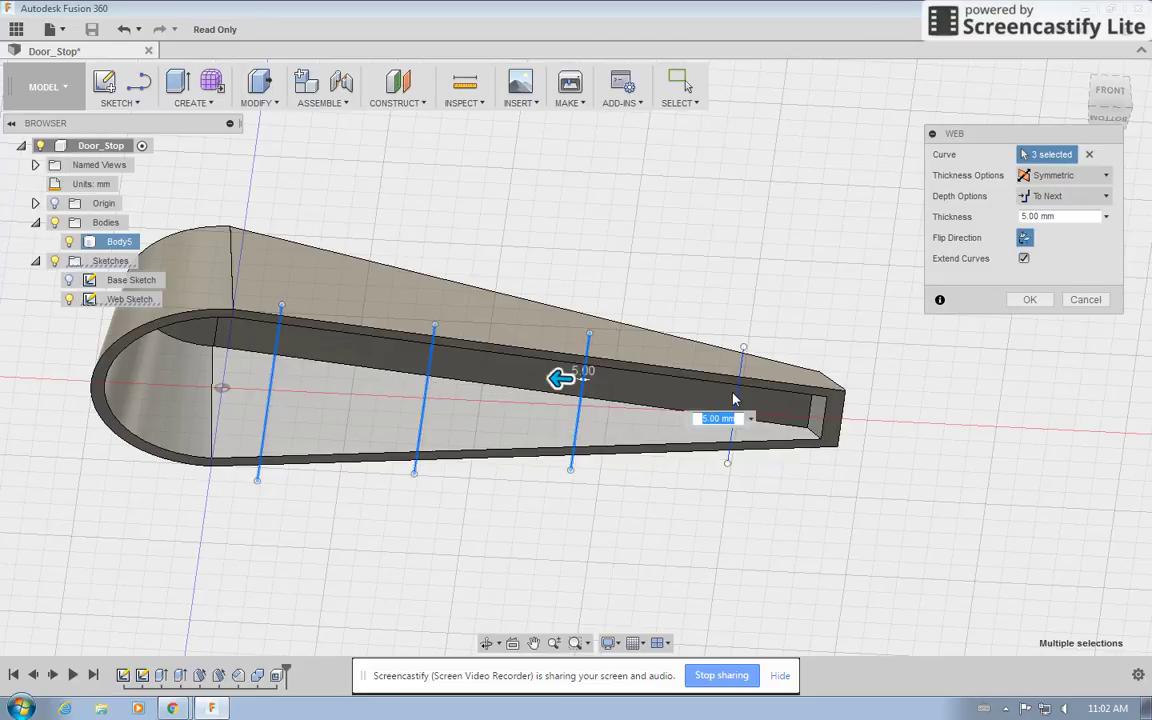
click(735, 399)
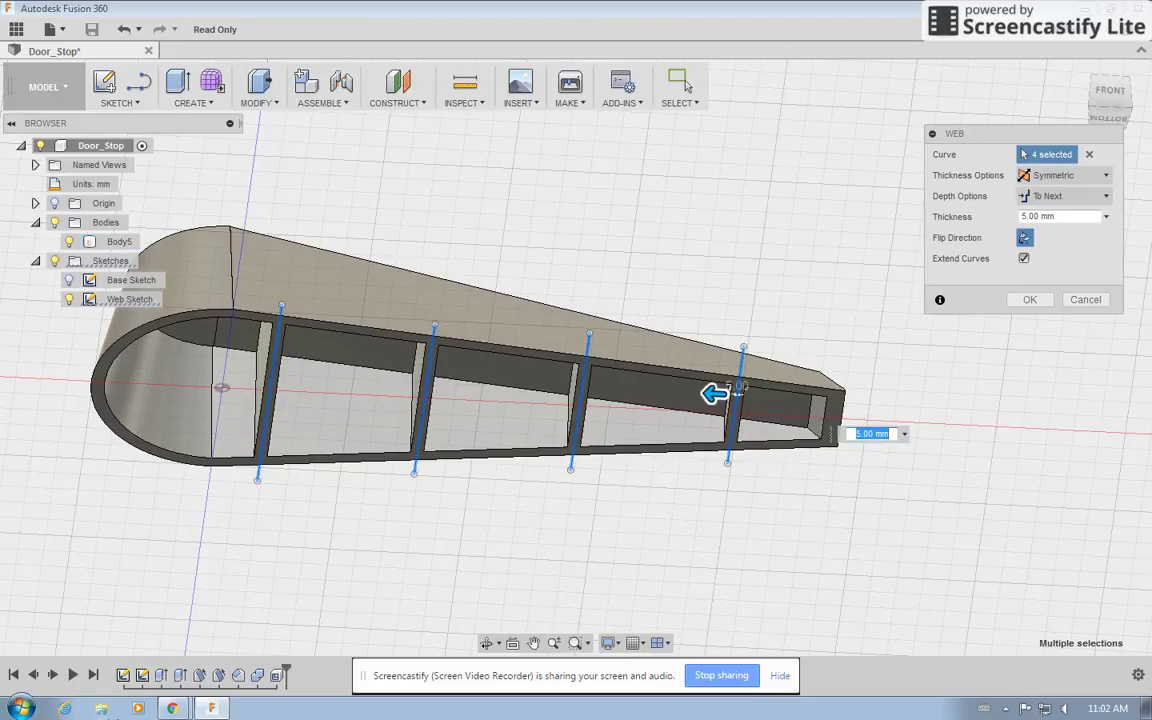
key(alt+Tab)
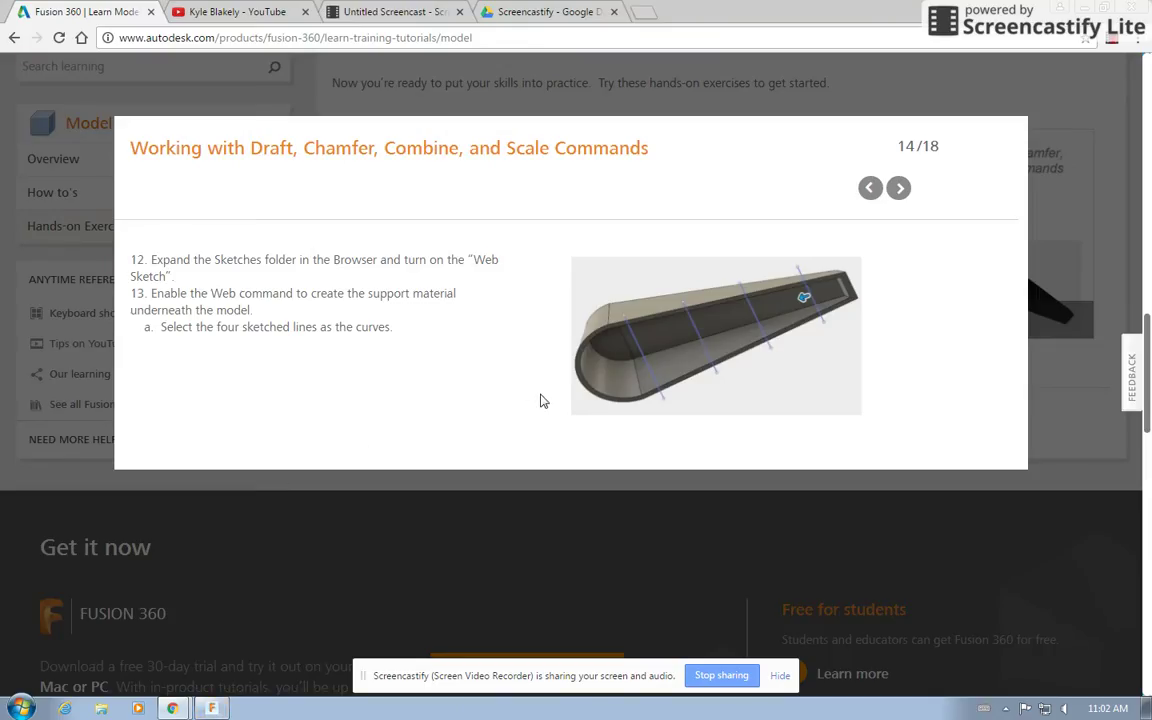
- Advance the tutorial to slide 15 on web thickness and direction, then return to Fusion
click(897, 190)
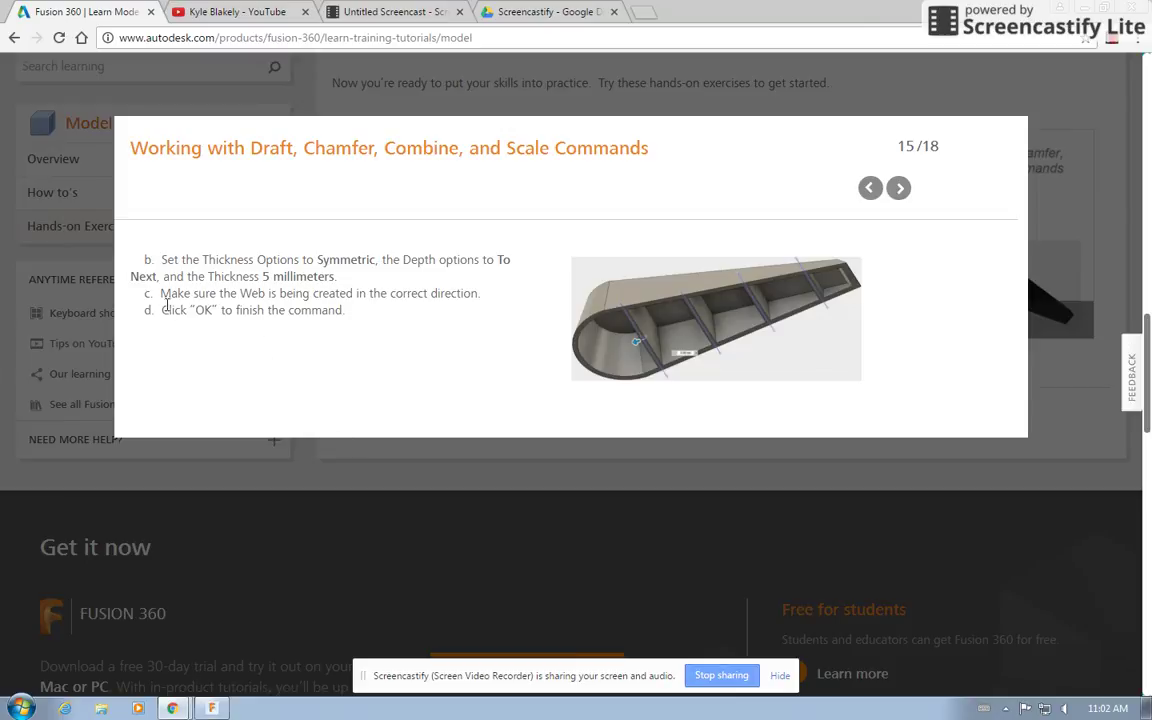
click(213, 709)
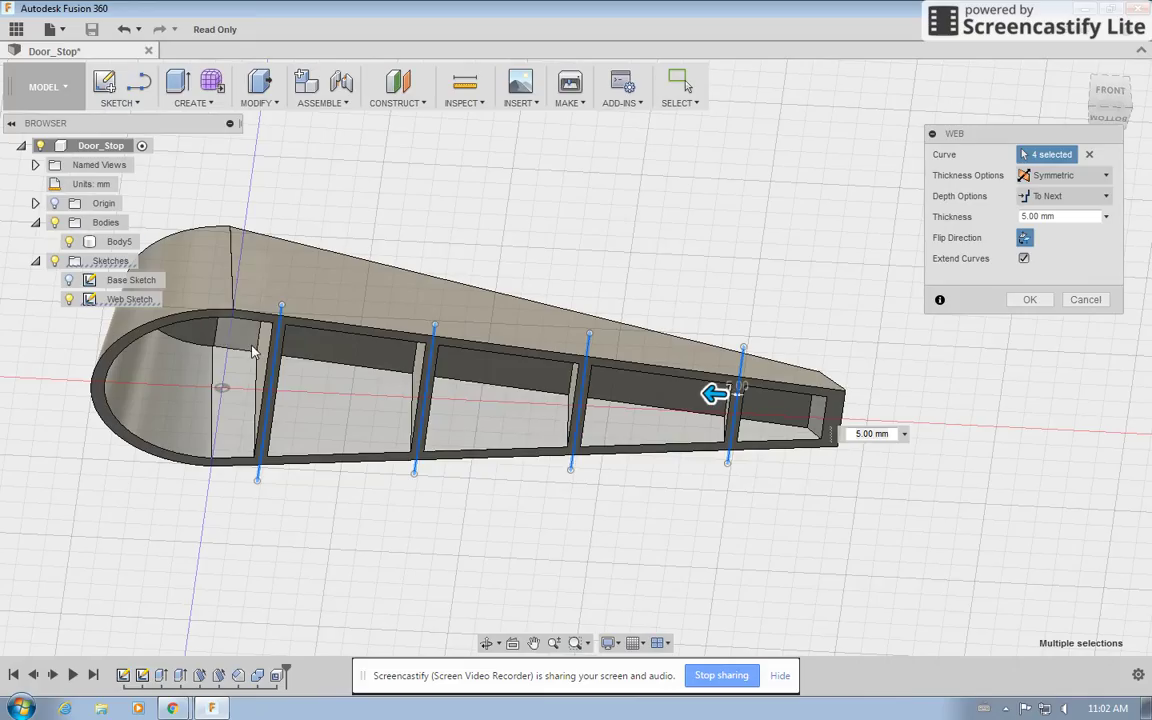
- Create the four 5 mm webs inside the hollow wedge and orbit to a low front view
click(1027, 300)
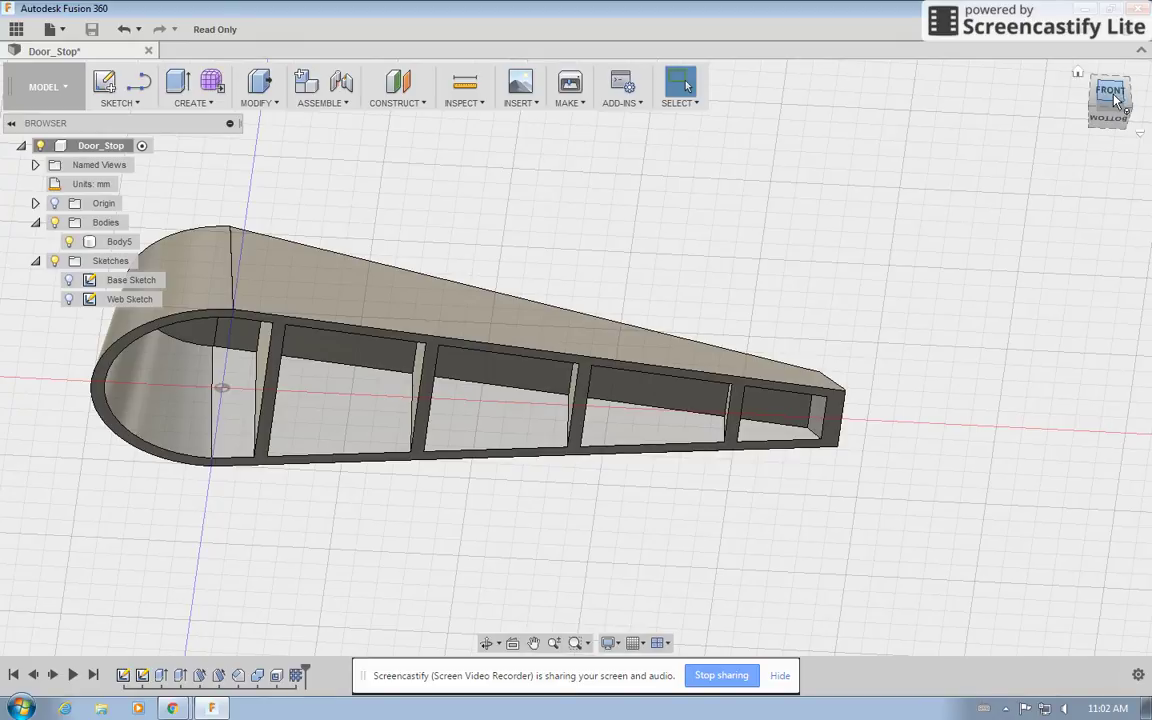
mouse_move(576, 352)
shift+middle_down()
mouse_move(576, 270)
mouse_move(576, 380)
mouse_move(576, 90)
shift+middle_up()
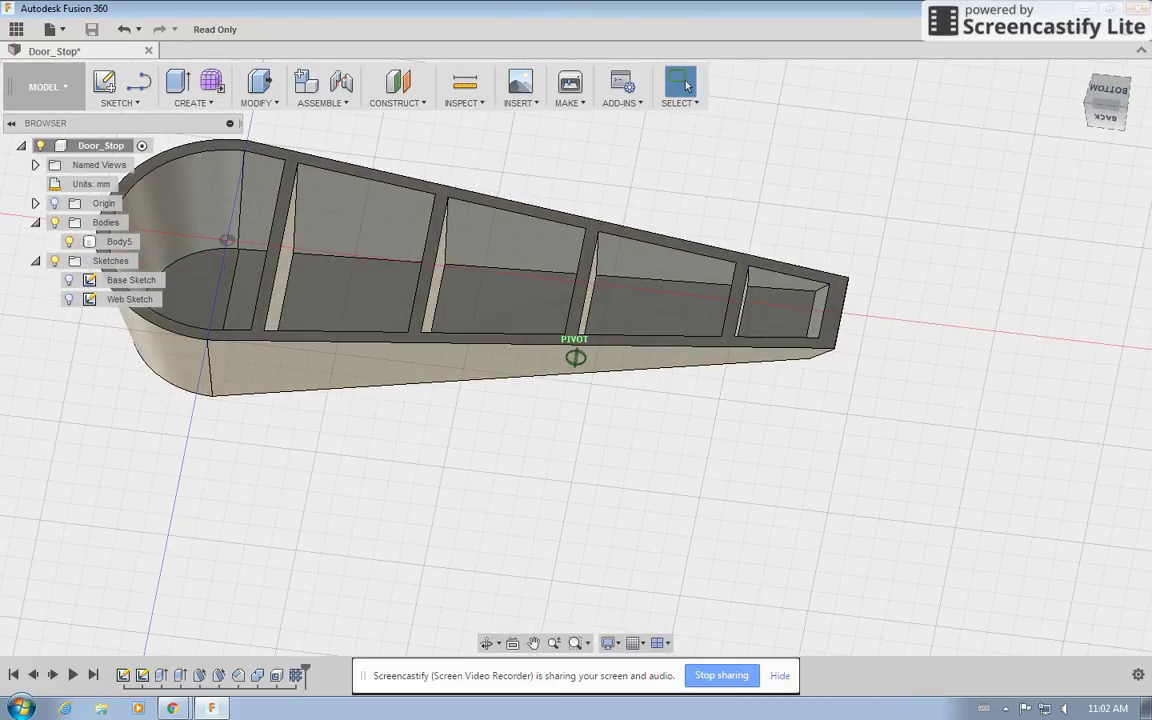
shift+middle_drag(686, 86, 686, 86)
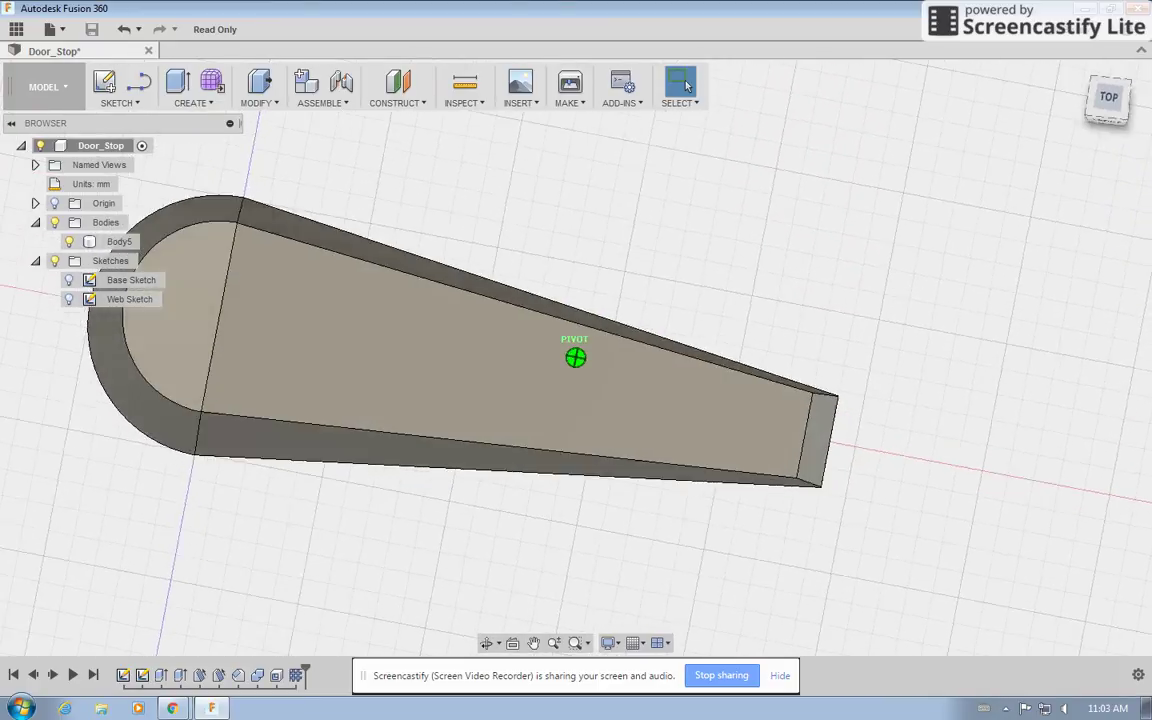
shift+middle_drag(430, 640, 427, 514)
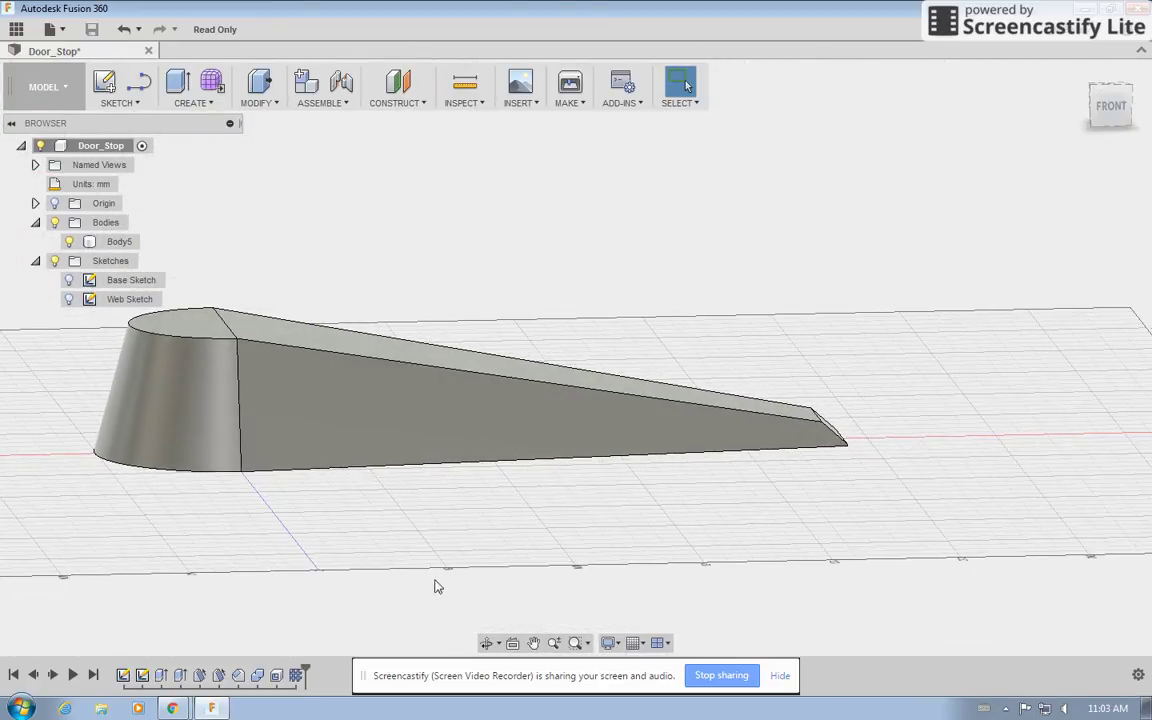
- Advance the tutorial to slide 16/18 on scaling by 5%, then return to the Door_Stop model
click(212, 710)
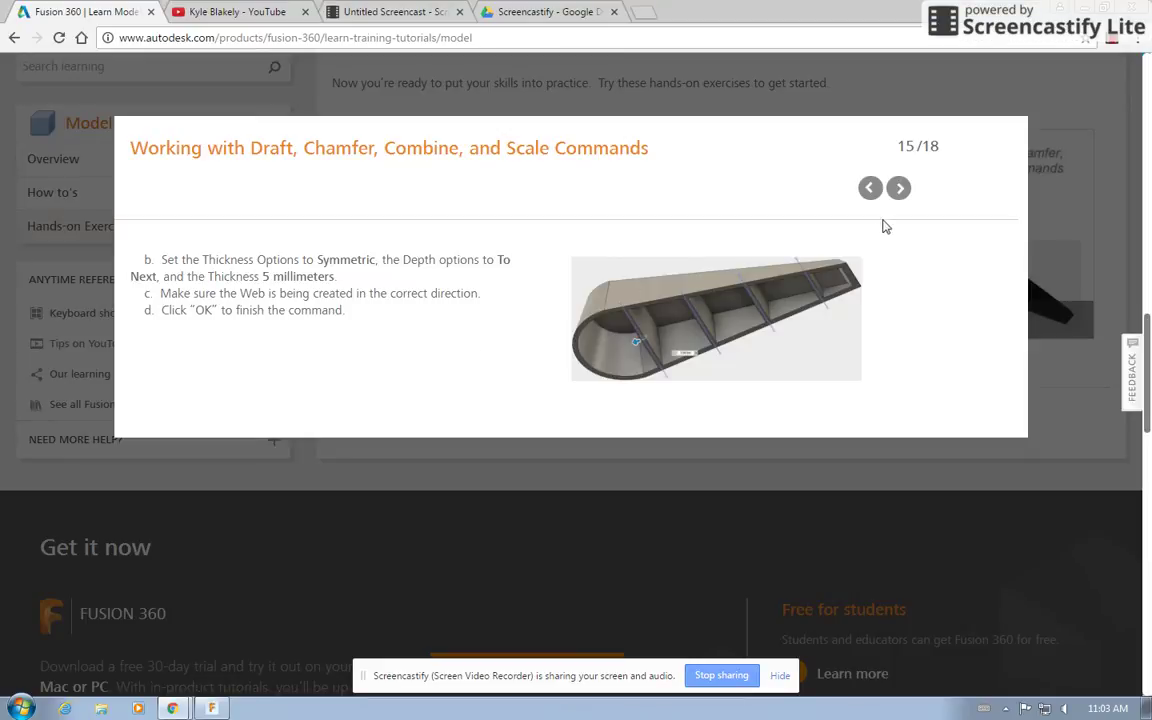
click(899, 187)
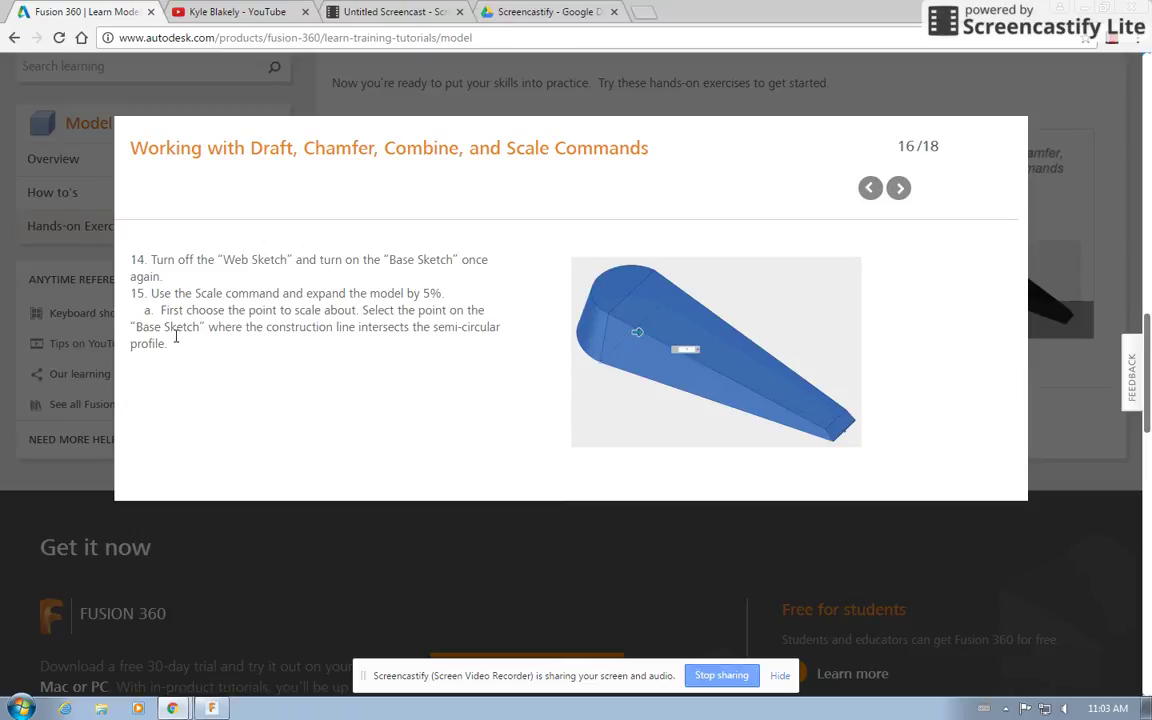
click(211, 708)
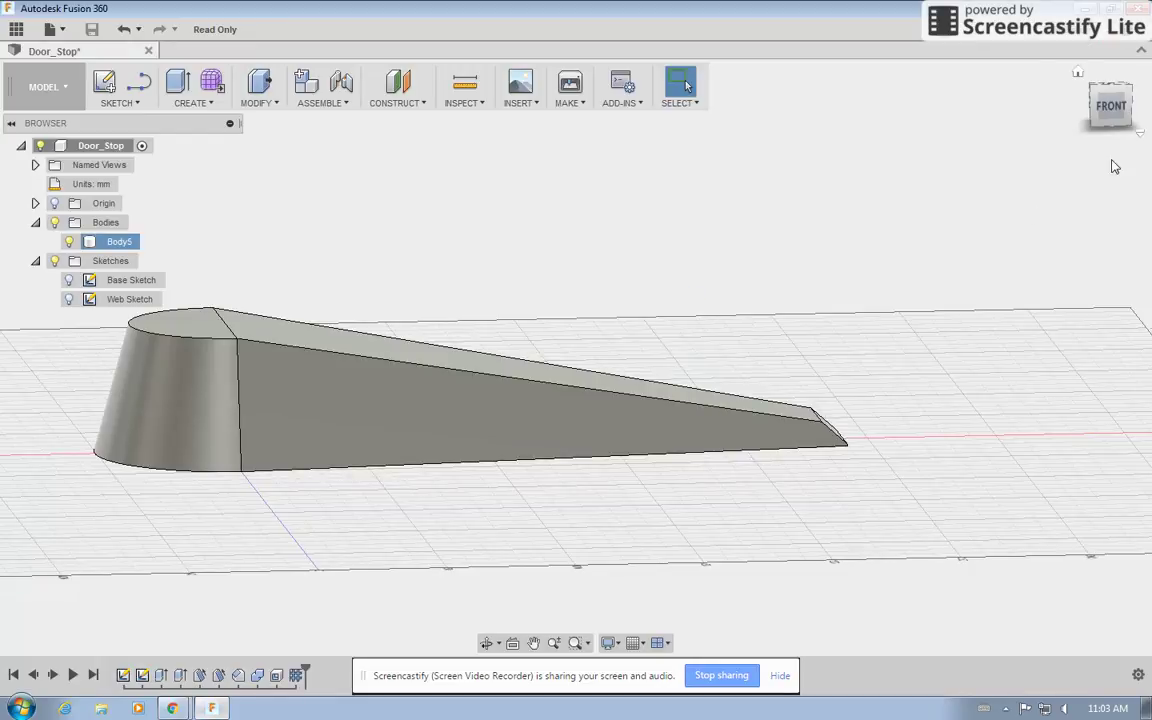
- Make the Base Sketch visible on the wedge model
click(1113, 115)
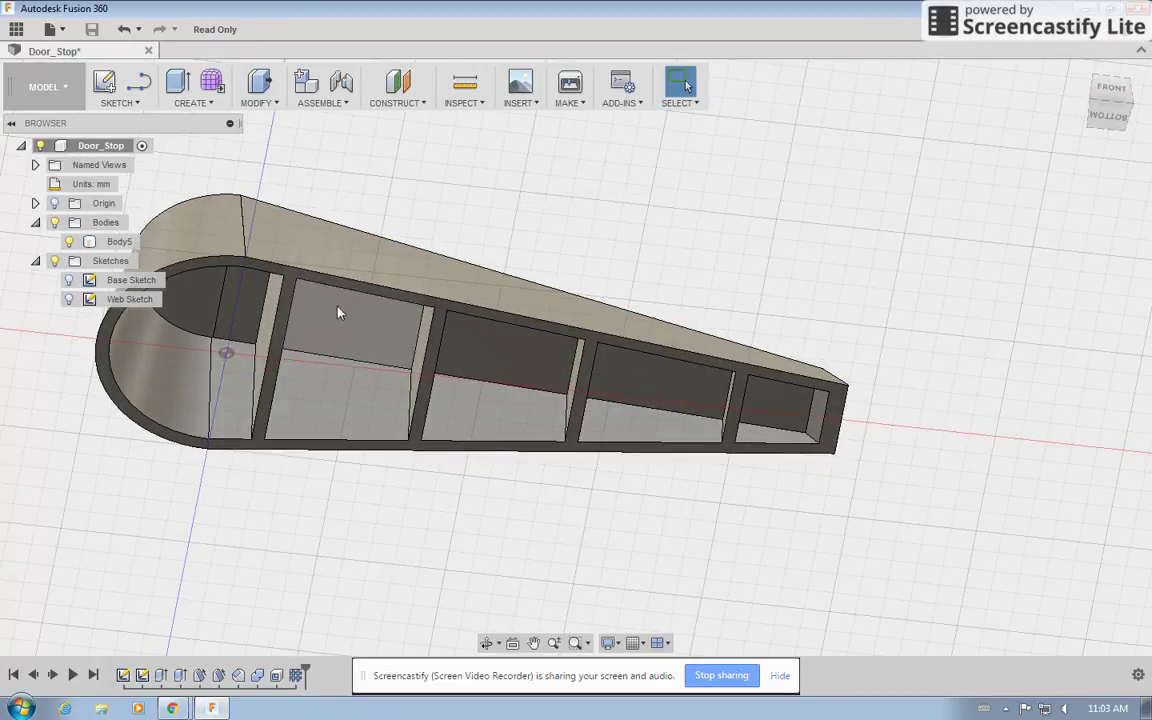
click(69, 280)
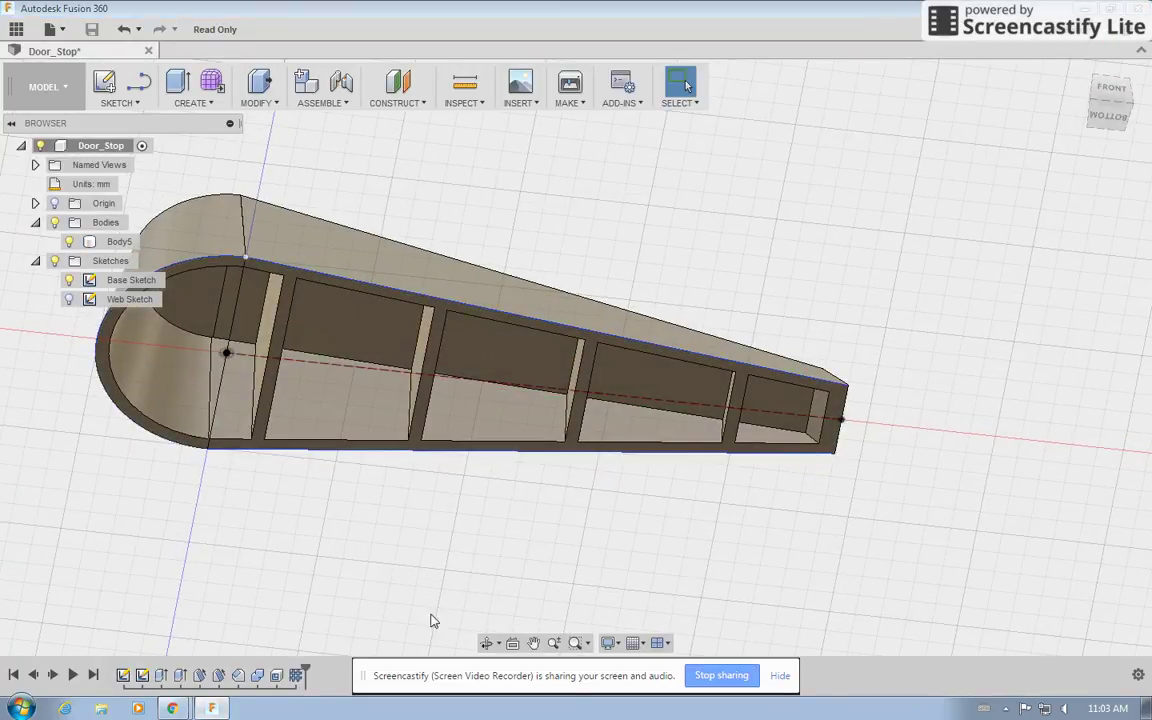
scroll(530, 617, down, 2)
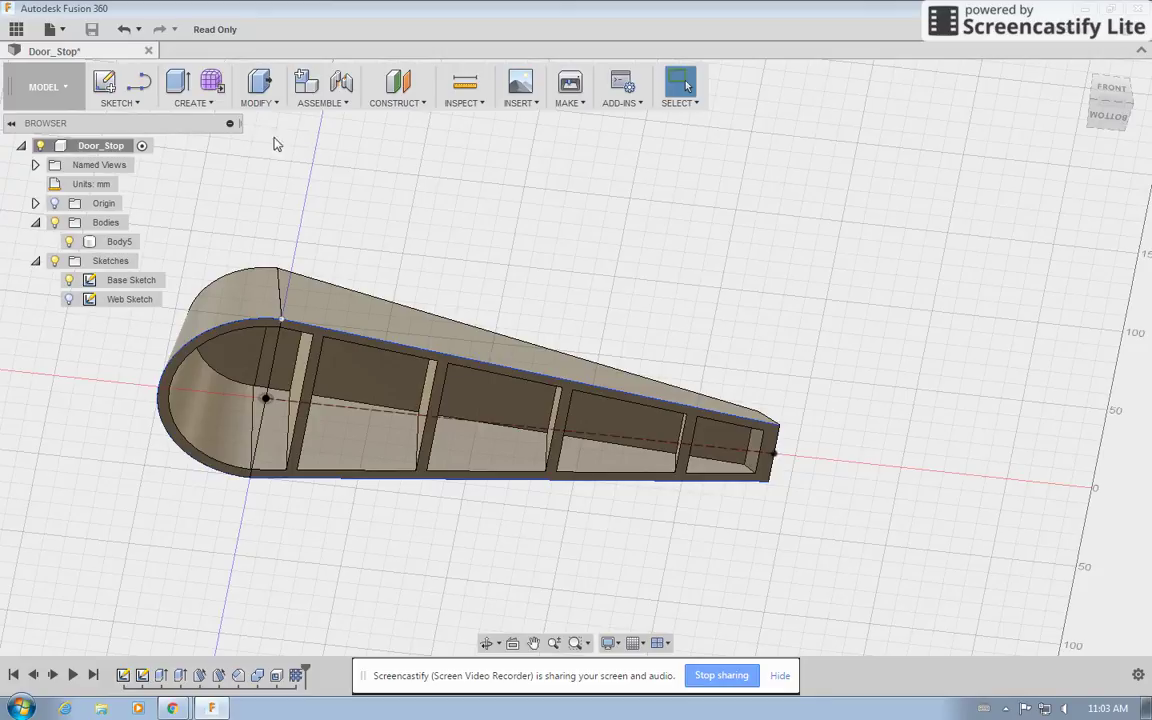
- Set up a Scale of Body5 about the sketch point at the rounded end
click(257, 104)
click(260, 238)
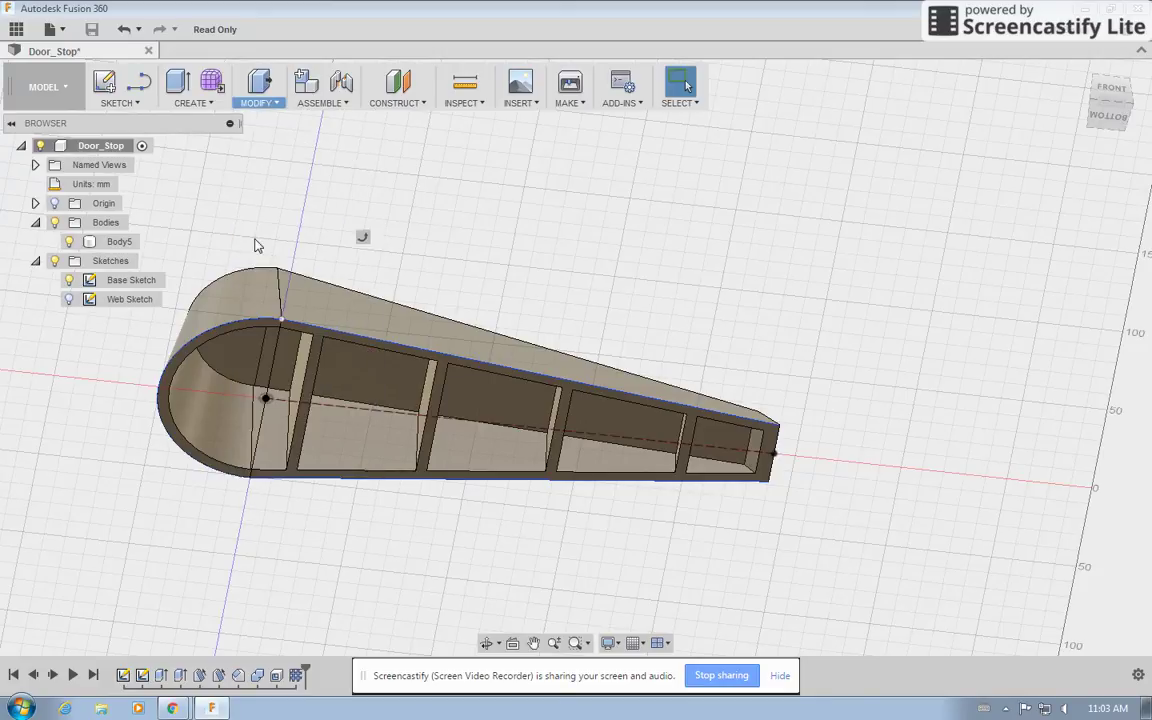
click(380, 314)
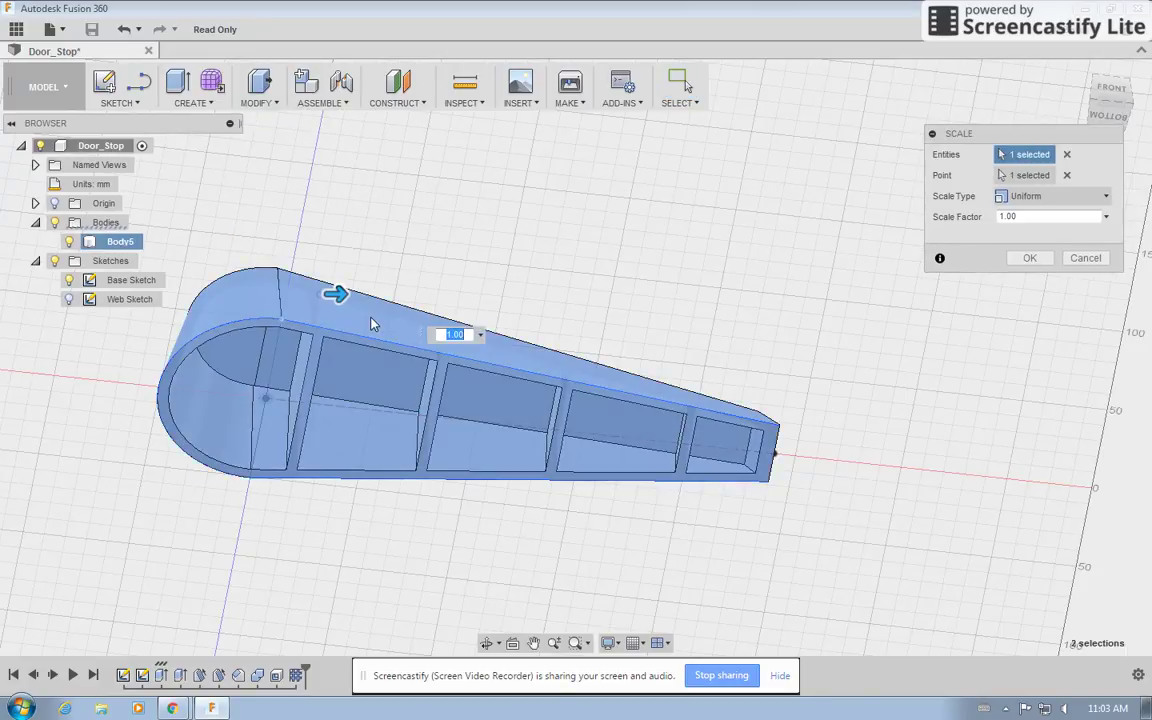
click(1027, 176)
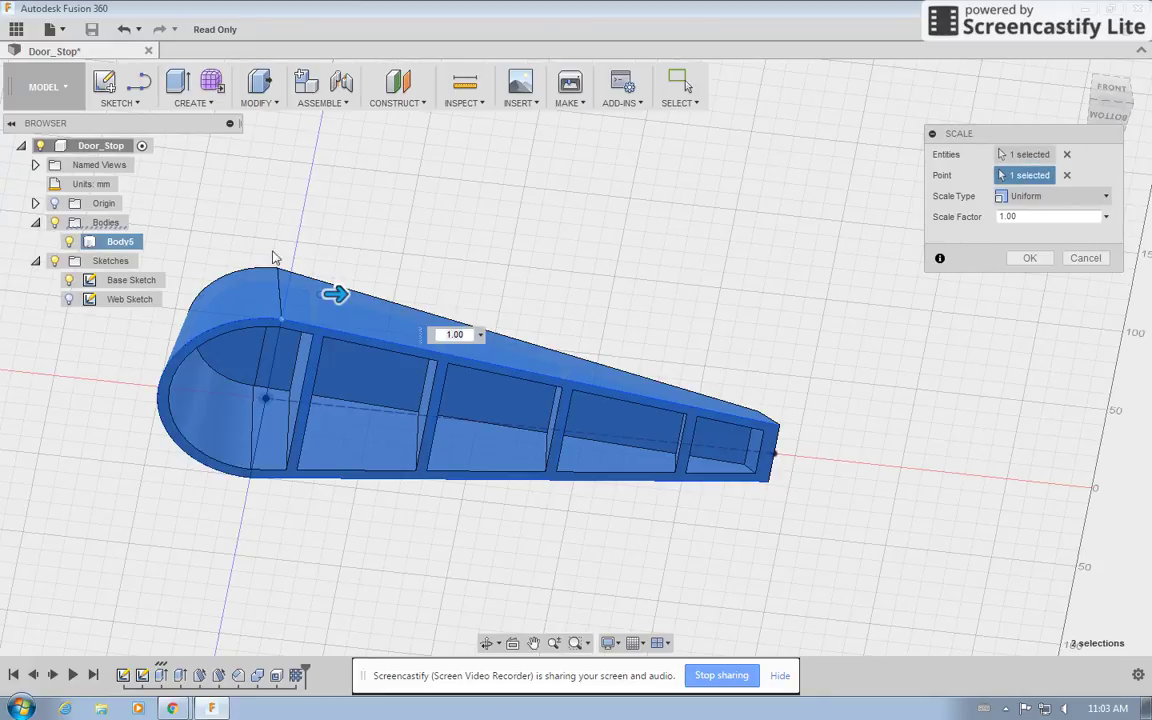
click(266, 398)
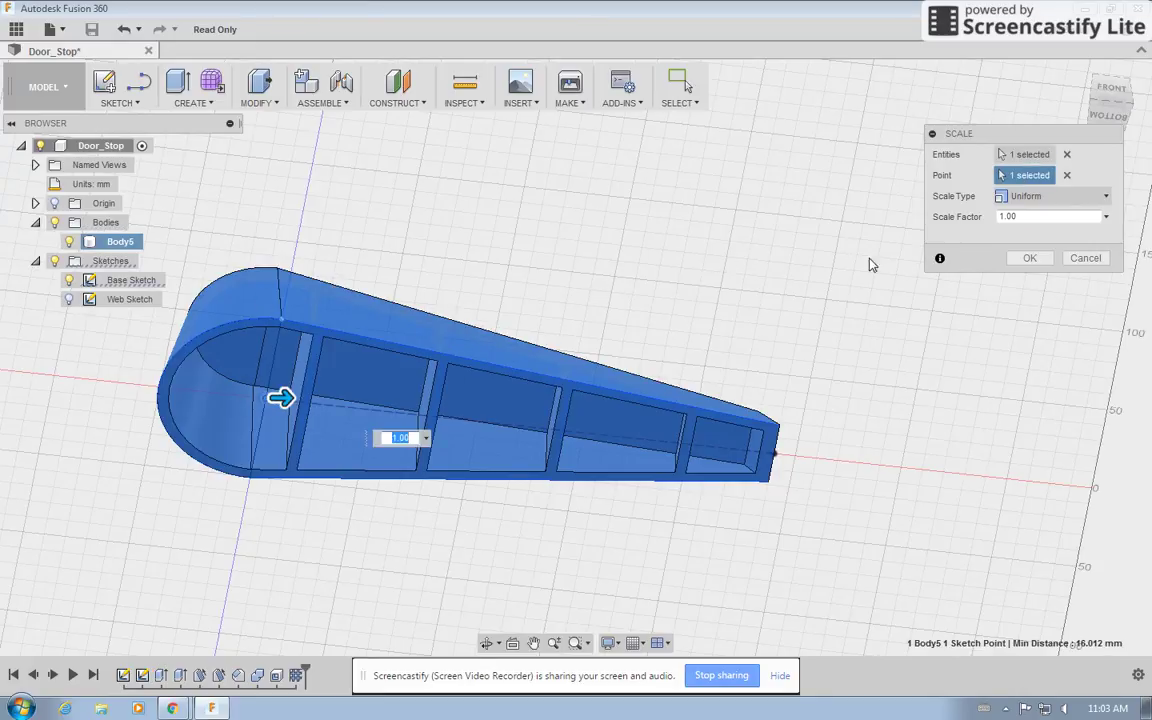
- Advance the tutorial to slide 17/18 showing the Uniform 1.05 factor, then return to Fusion 360
click(172, 708)
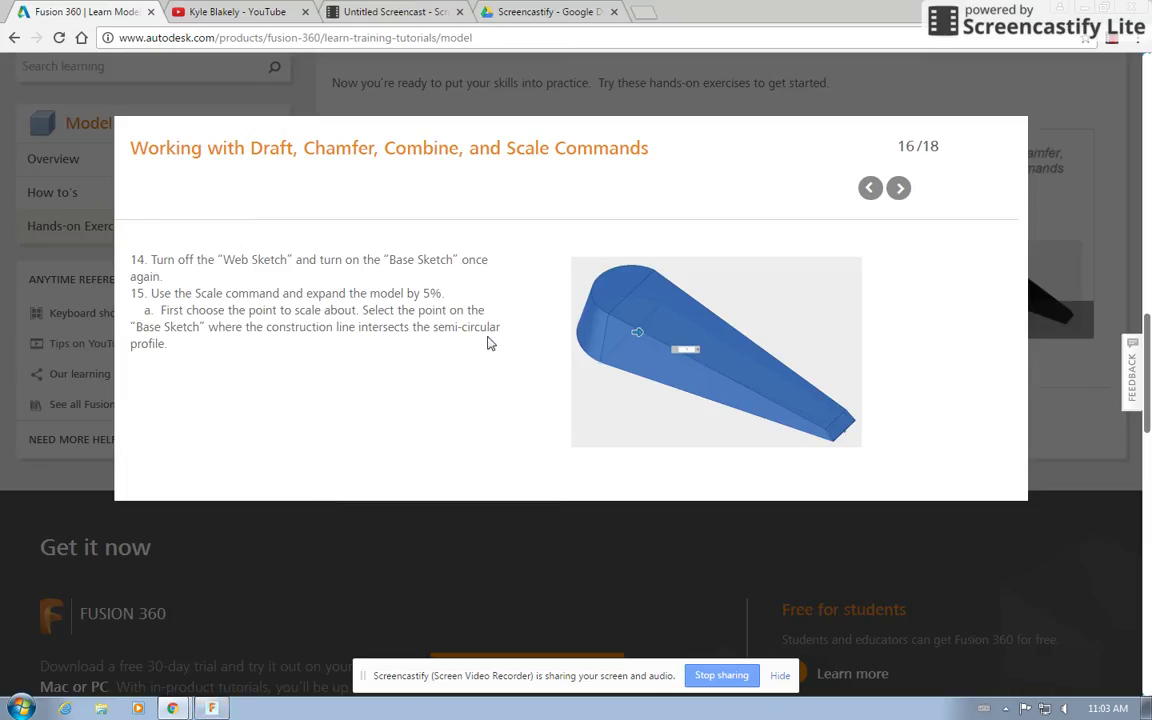
click(899, 189)
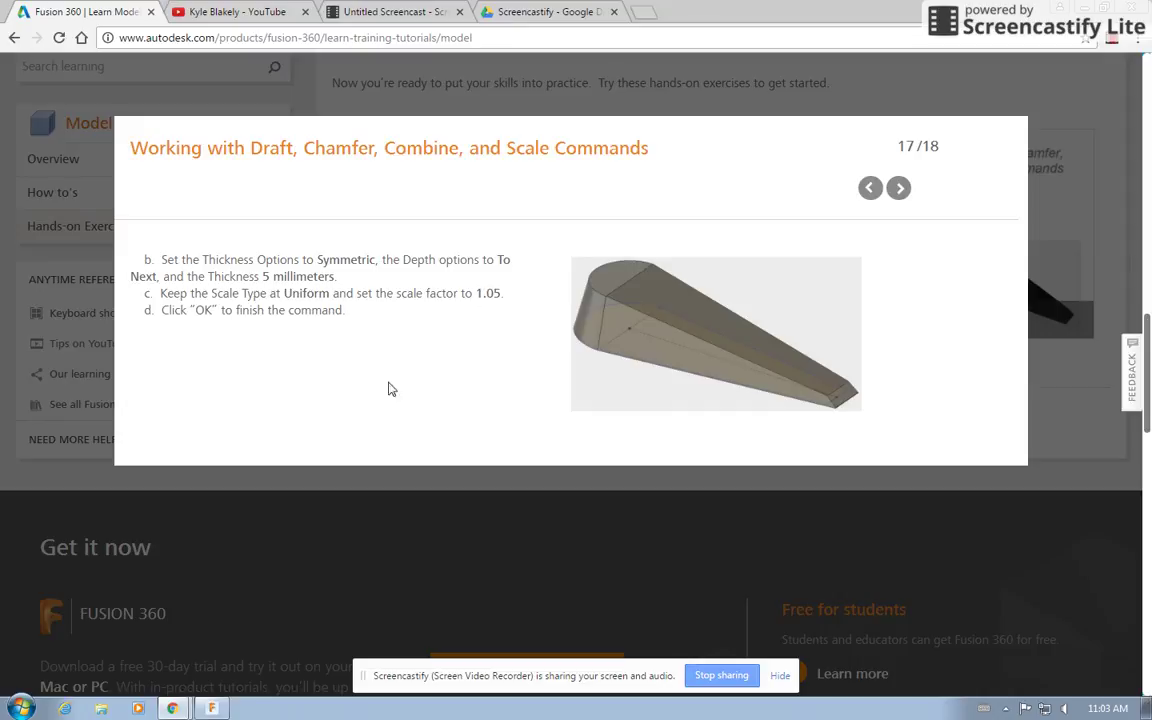
click(211, 706)
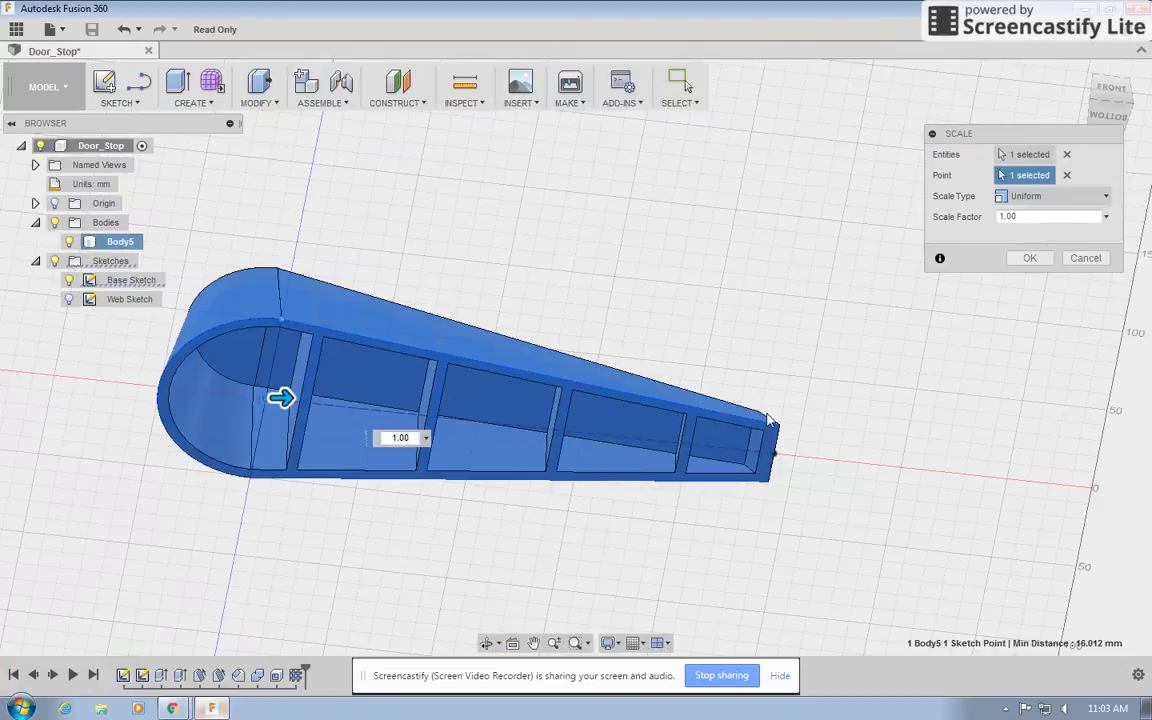
- Scale the body uniformly by 1.05, then advance the tutorial to the final self-check slide 18/18
click(1032, 217)
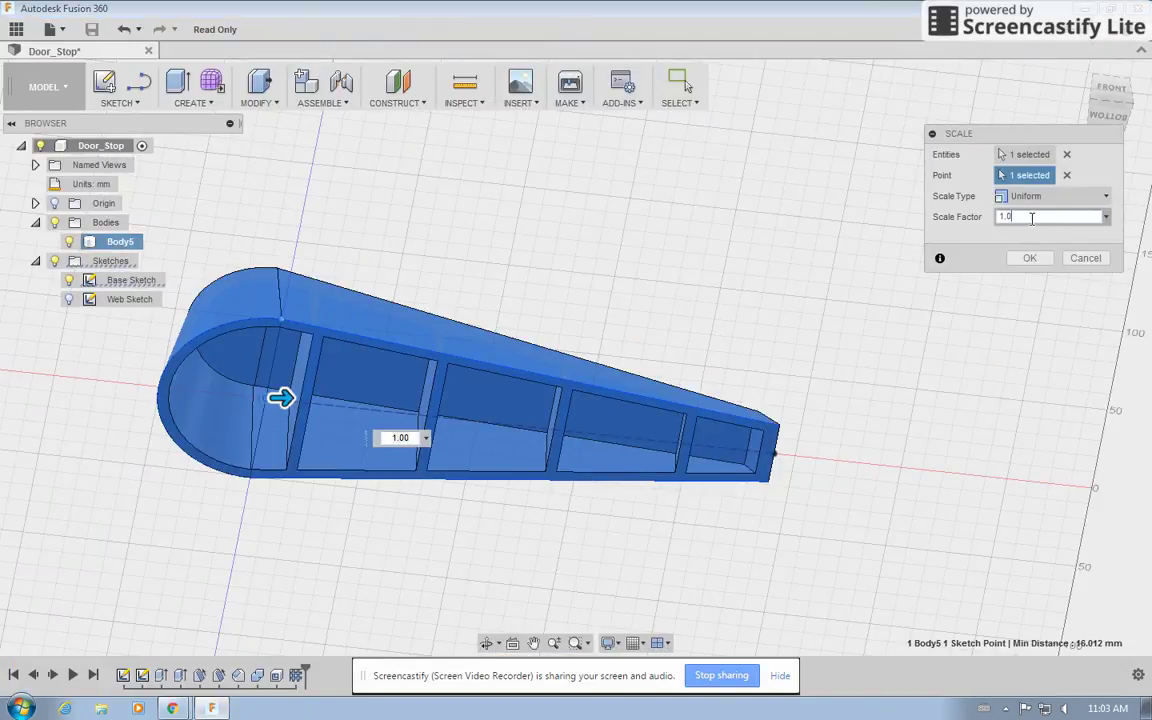
text(58)
key(BackSpace)
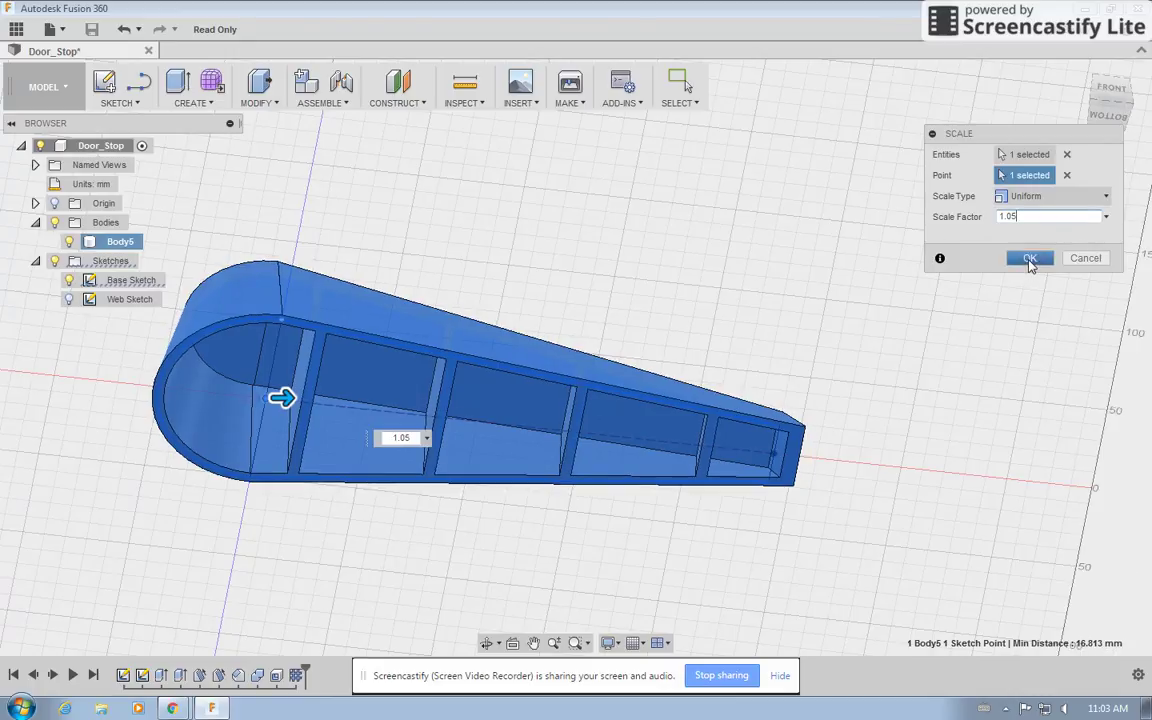
click(1030, 259)
key(alt+Tab)
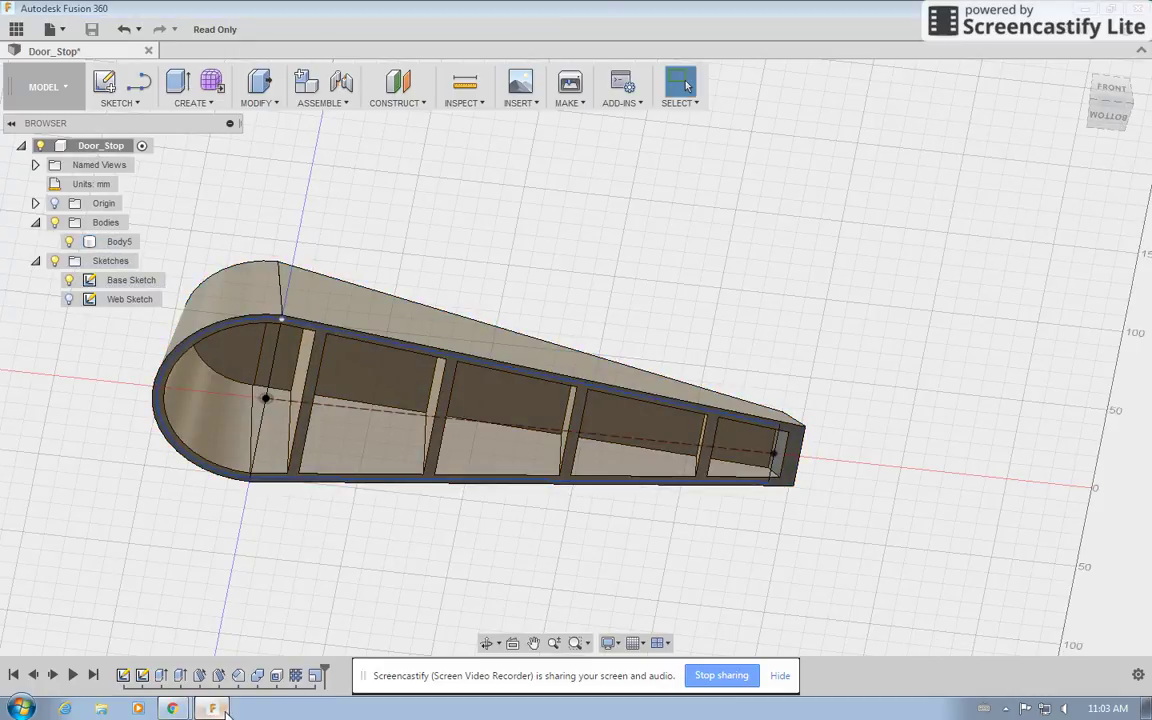
click(899, 188)
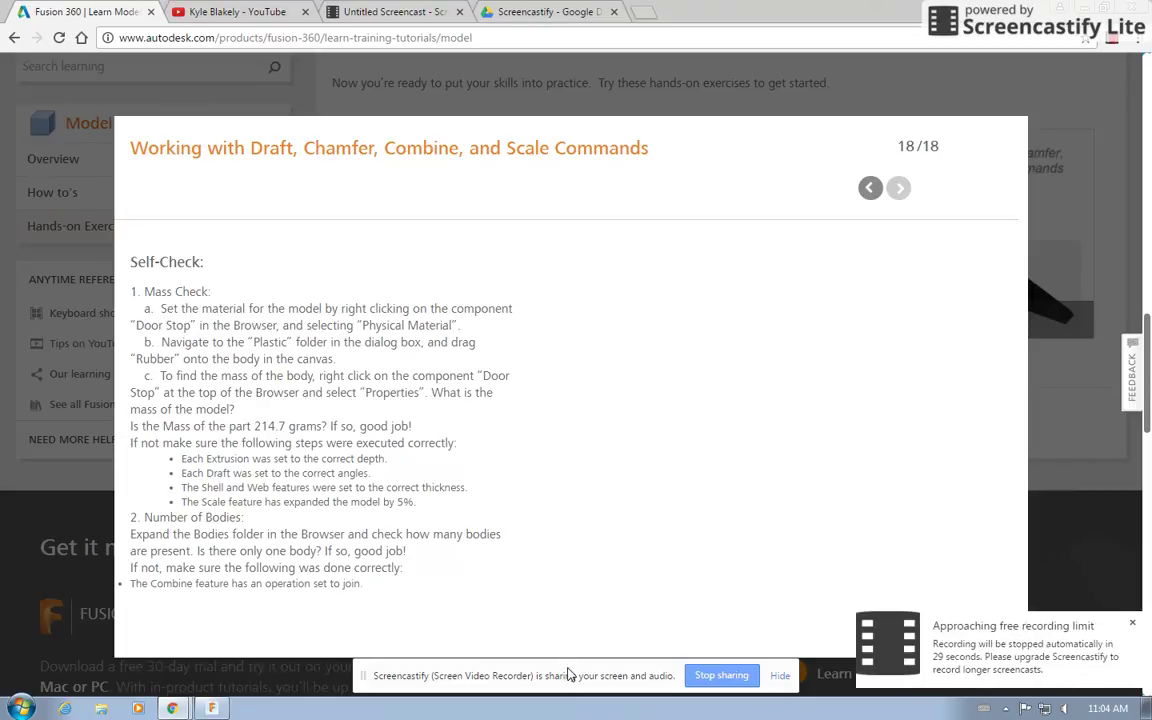
- Apply the Rubber physical material from the Plastic category to the Door_Stop body
click(211, 708)
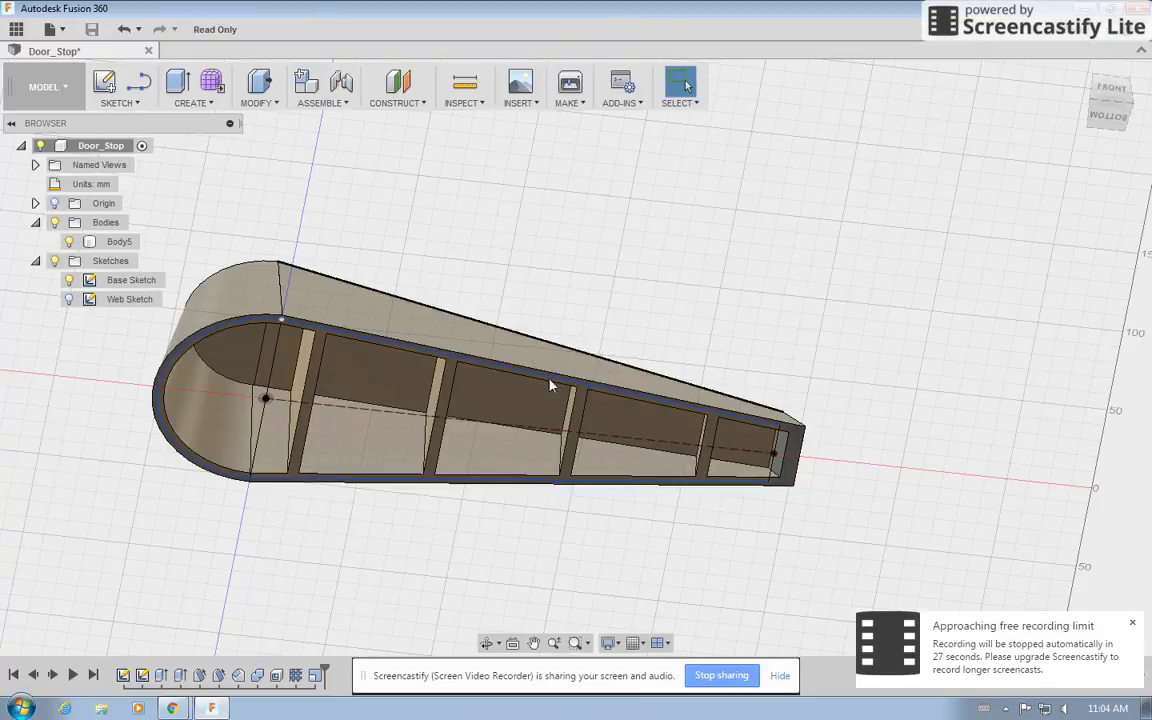
right_click(122, 146)
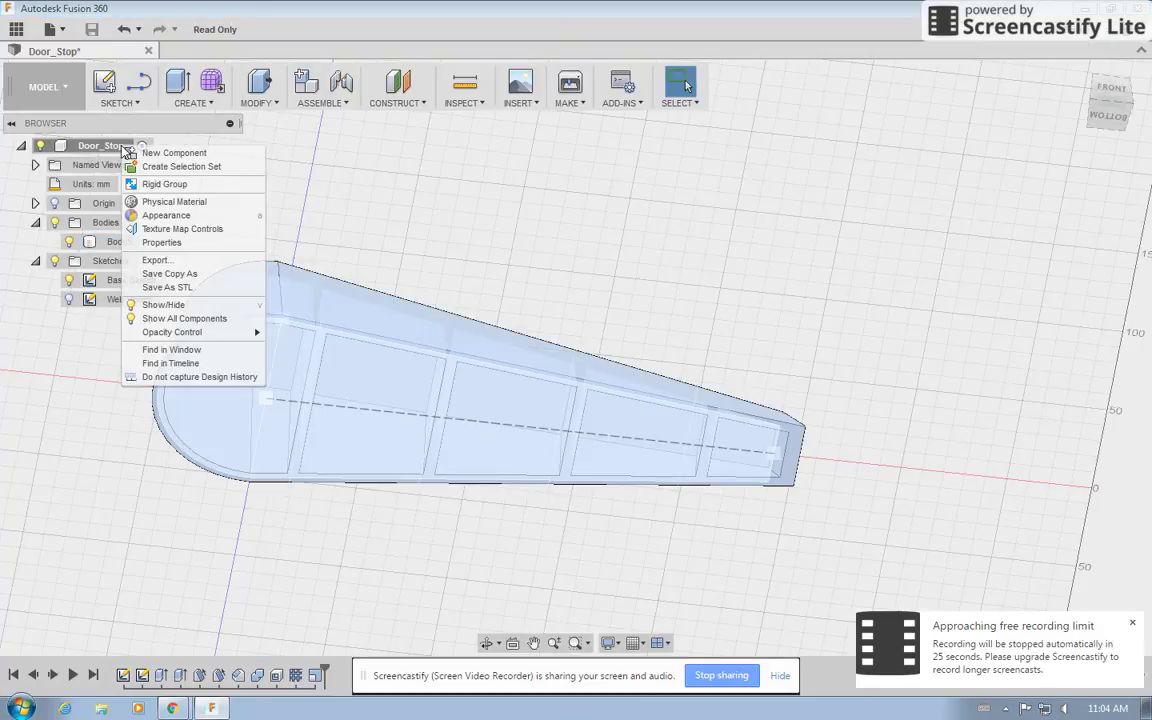
click(155, 201)
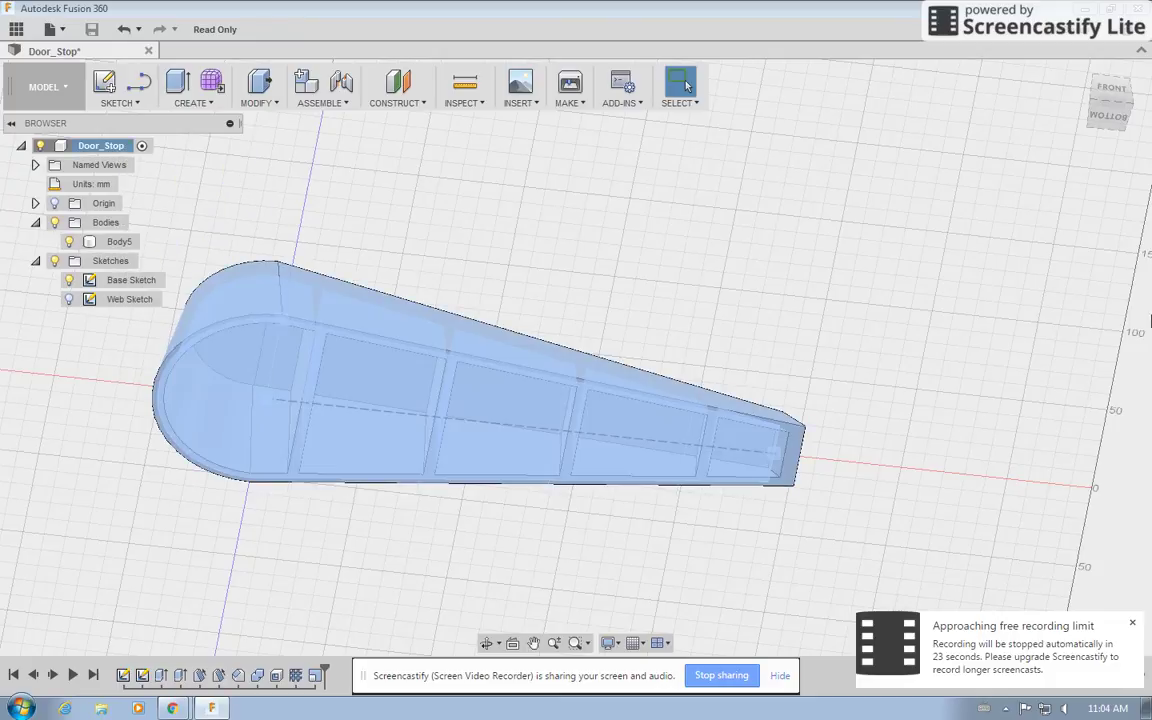
scroll(1035, 440, down, 3)
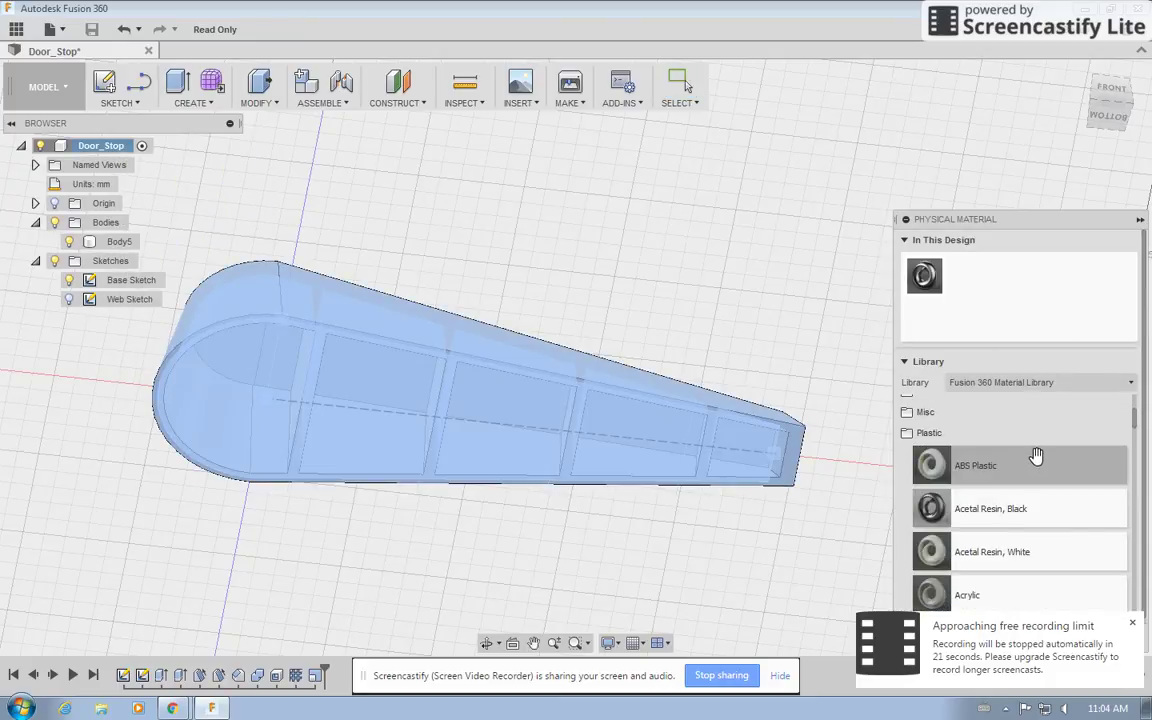
scroll(1041, 463, down, 12)
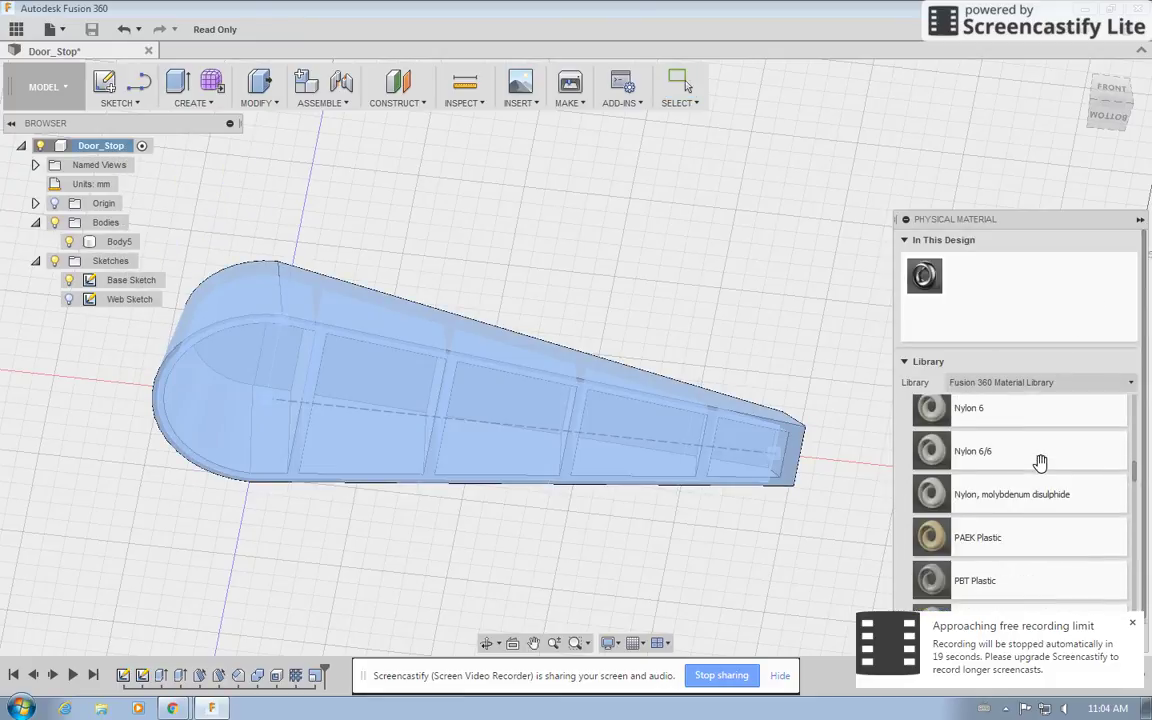
scroll(1041, 463, down, 6)
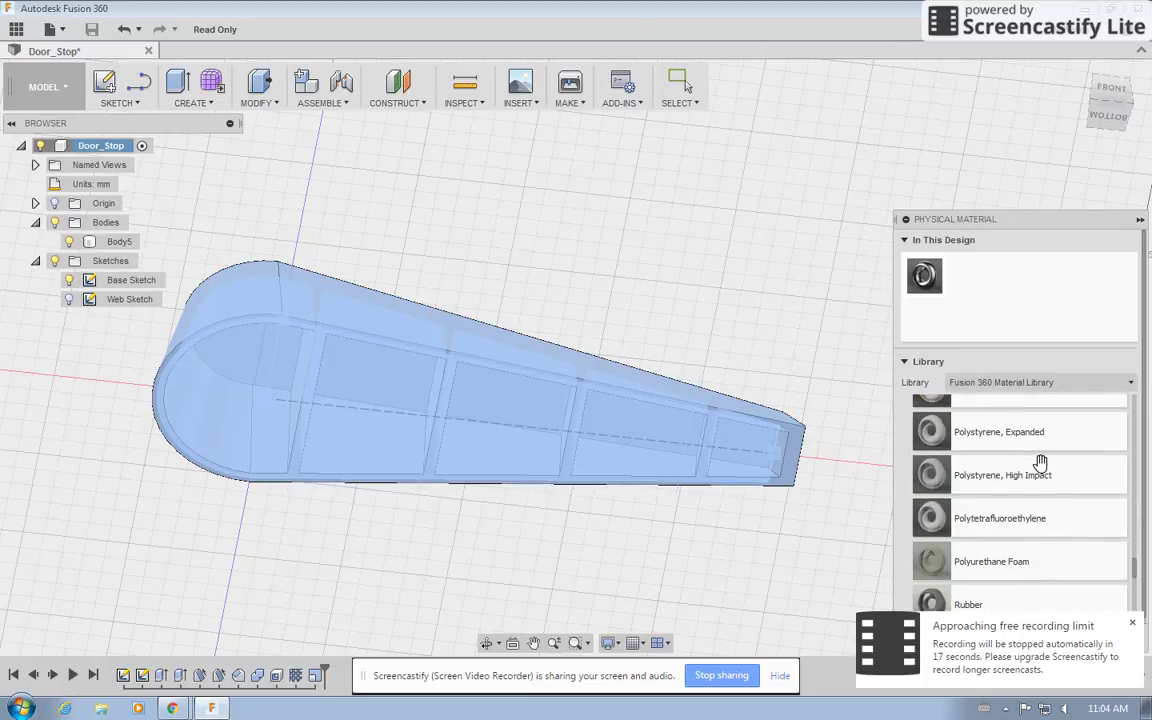
scroll(1040, 462, up, 1)
drag(913, 464, 595, 456)
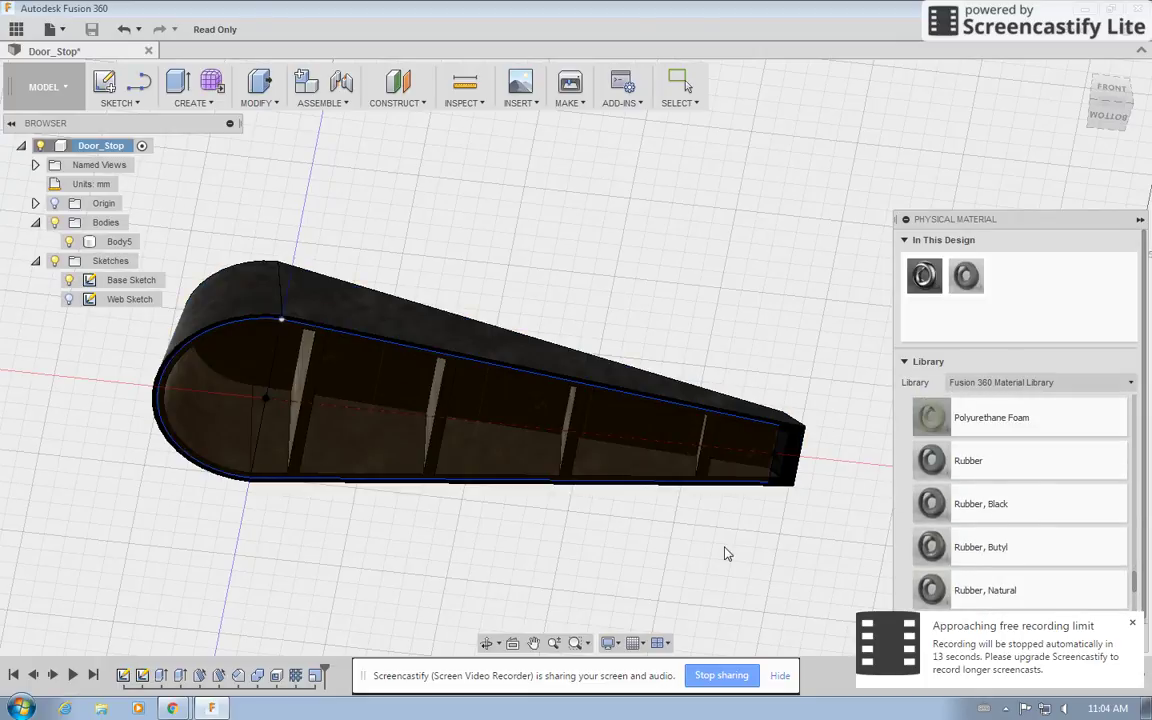
key(Escape)
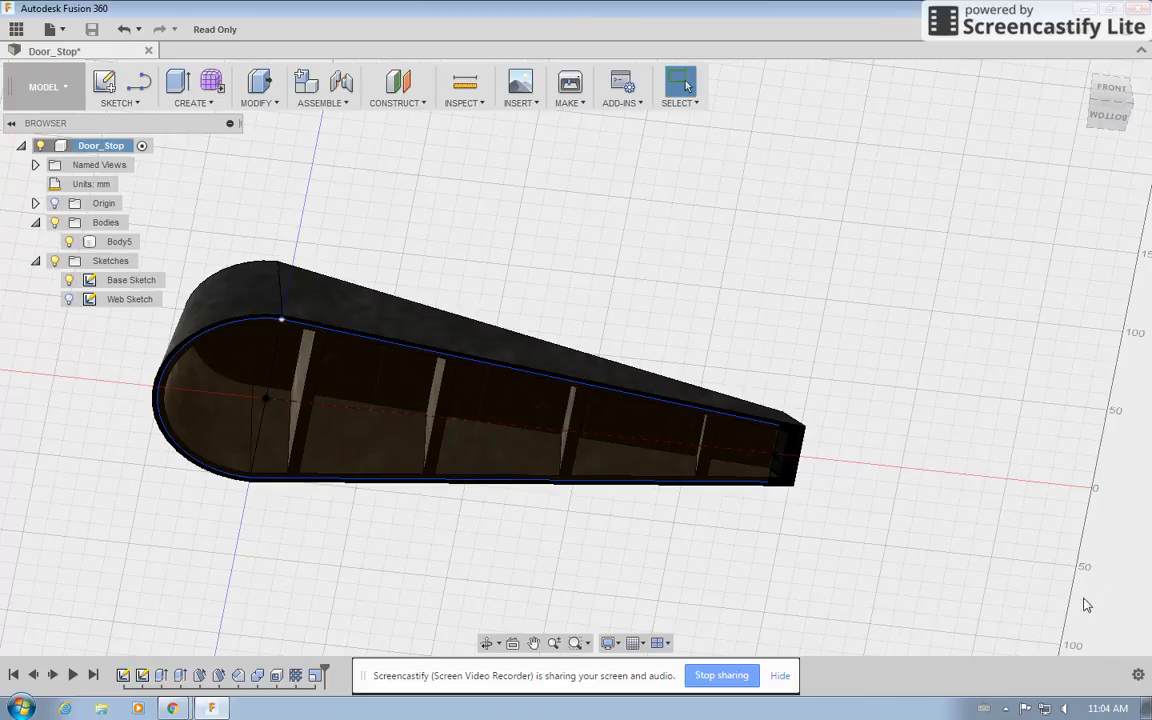